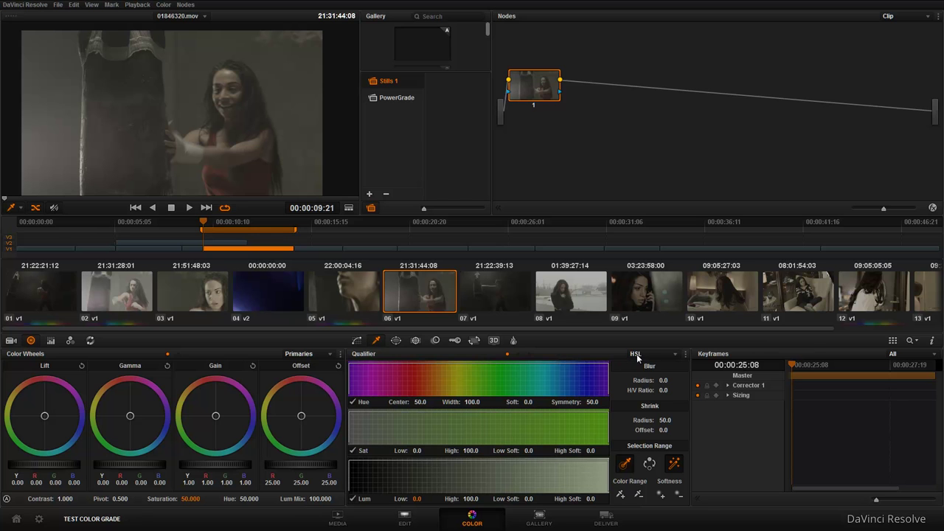
Step: Try the qualifier's RGB and luminance modes, then undo back to HSL mode
{"action": "left_click", "coordinate": [653, 355]}
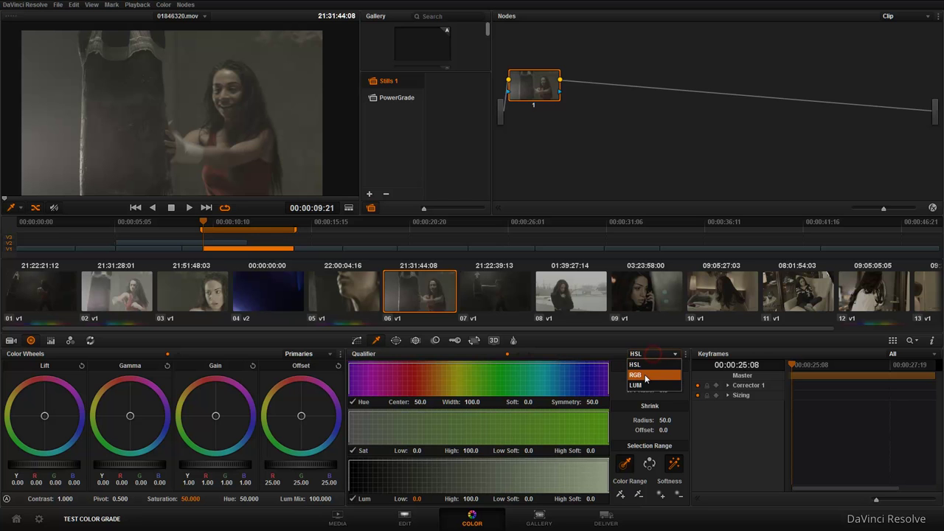
{"action": "left_click", "coordinate": [646, 375]}
{"action": "left_click", "coordinate": [653, 355]}
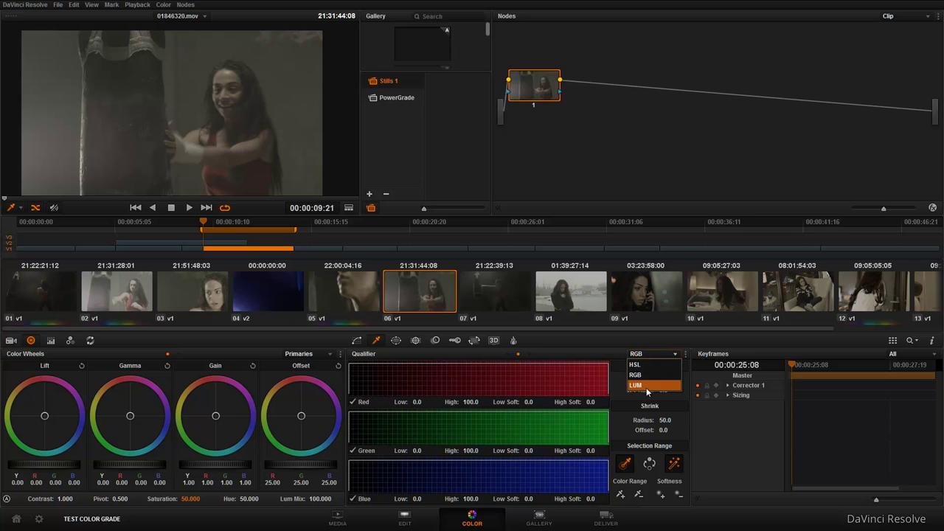
{"action": "left_click", "coordinate": [647, 384]}
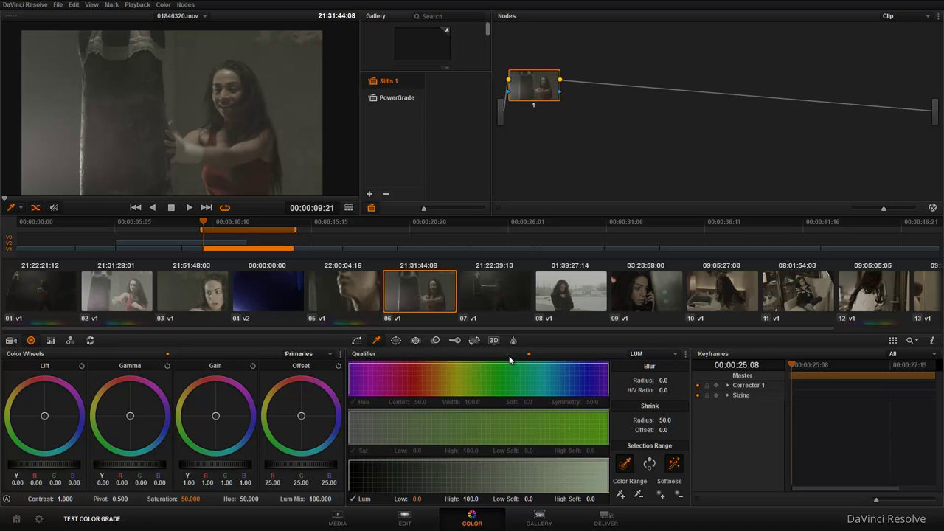
{"action": "key", "text": "ctrl+z"}
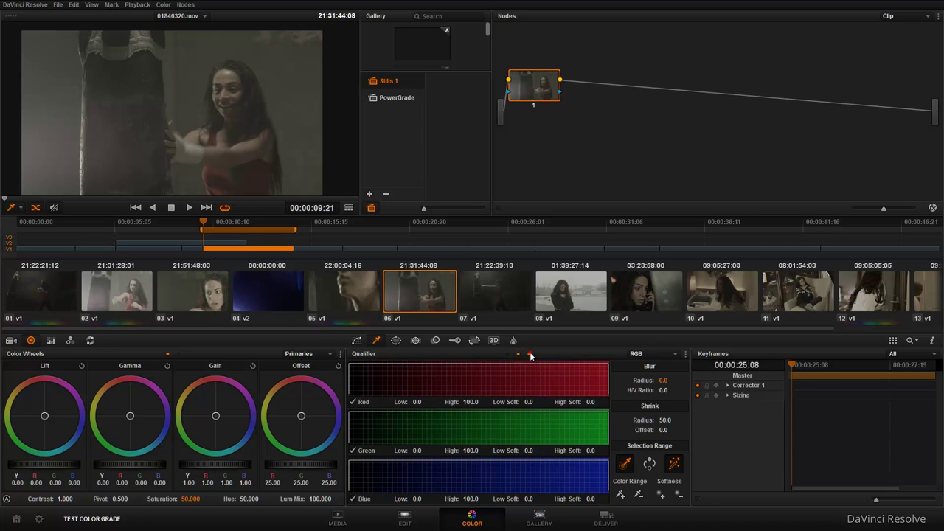
{"action": "key", "text": "ctrl+z"}
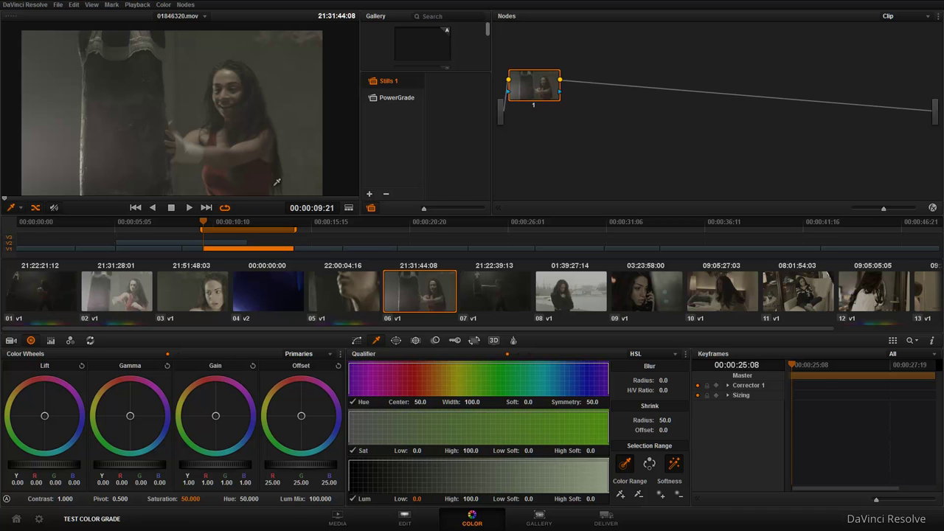
Step: Scrub to a later frame of the boxing clip and show the video scopes
{"action": "left_click_drag", "start_coordinate": [223, 225], "coordinate": [233, 222]}
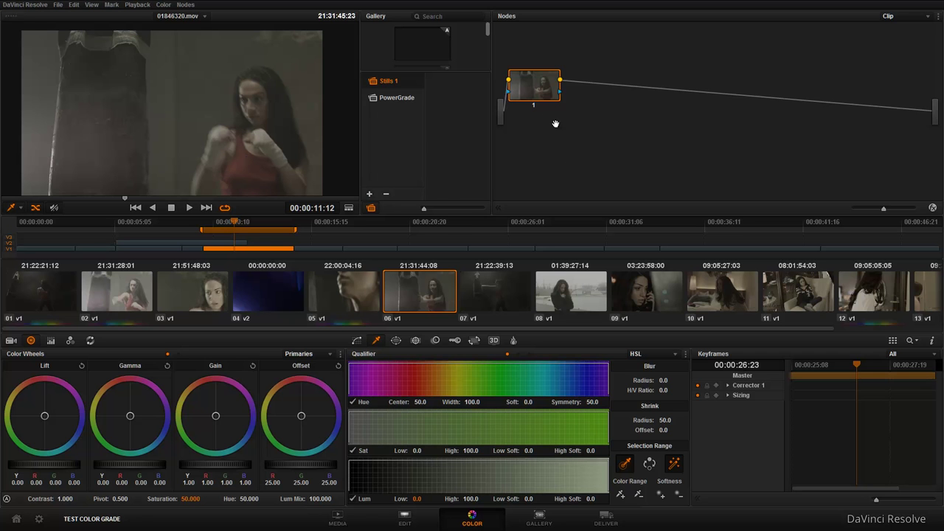
{"action": "left_click", "coordinate": [537, 90]}
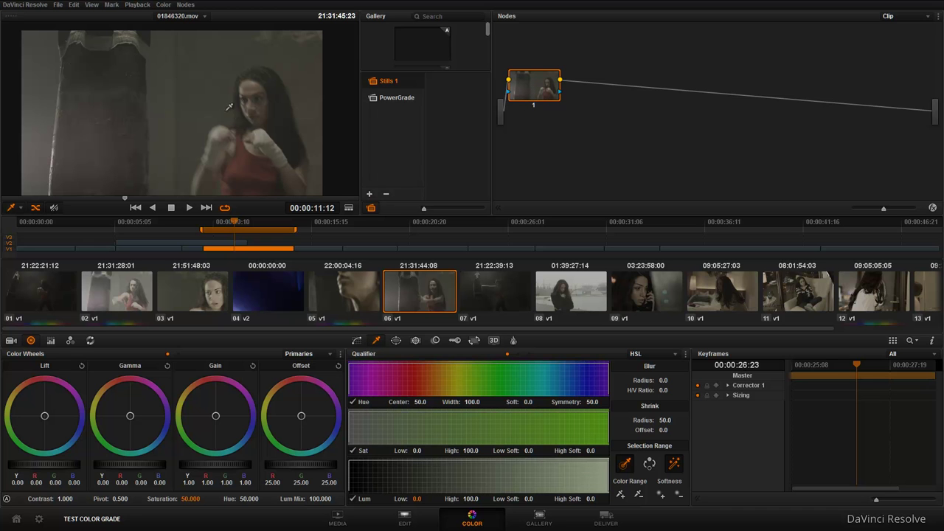
{"action": "right_click", "coordinate": [199, 115]}
{"action": "left_click", "coordinate": [250, 268]}
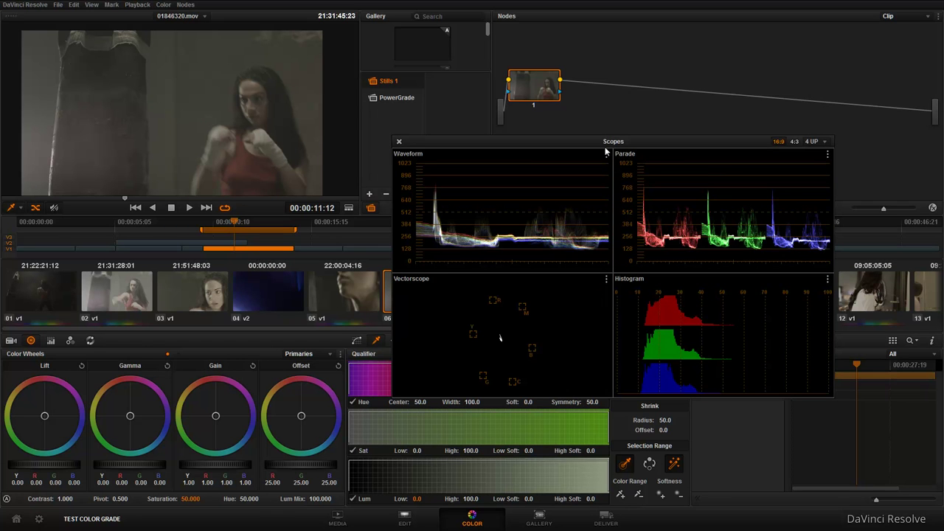
Step: Raise the gain master to 1.28 and drop lift to -0.06
{"action": "left_click_drag", "start_coordinate": [605, 148], "coordinate": [602, 146]}
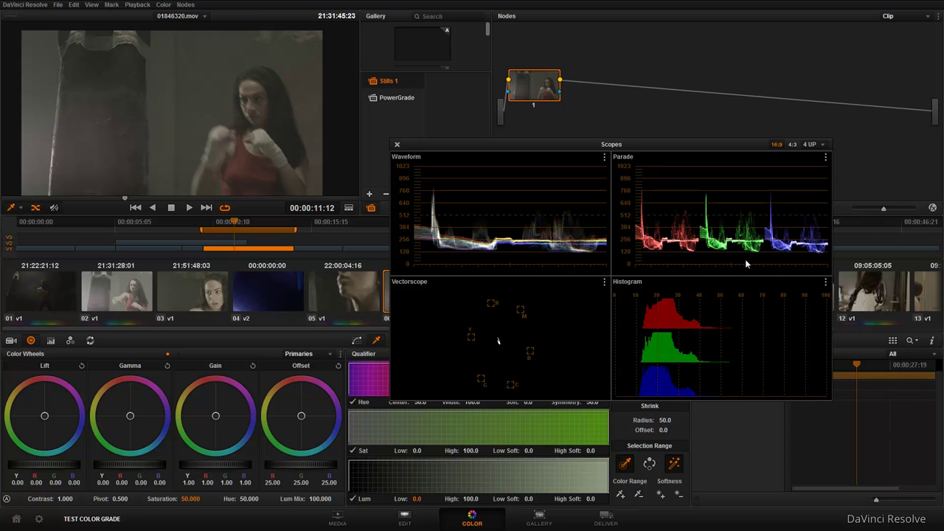
{"action": "left_click_drag", "start_coordinate": [214, 469], "coordinate": [330, 473]}
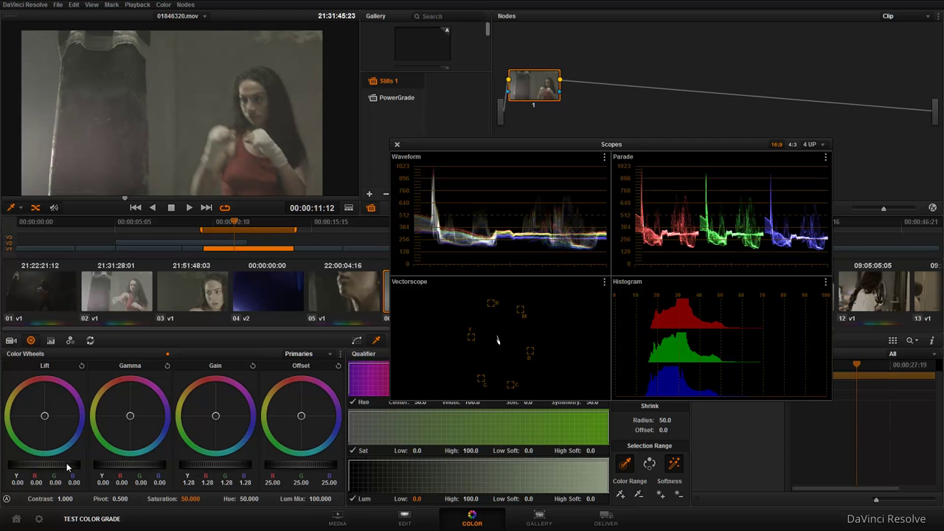
{"action": "left_click_drag", "start_coordinate": [62, 466], "coordinate": [9, 466]}
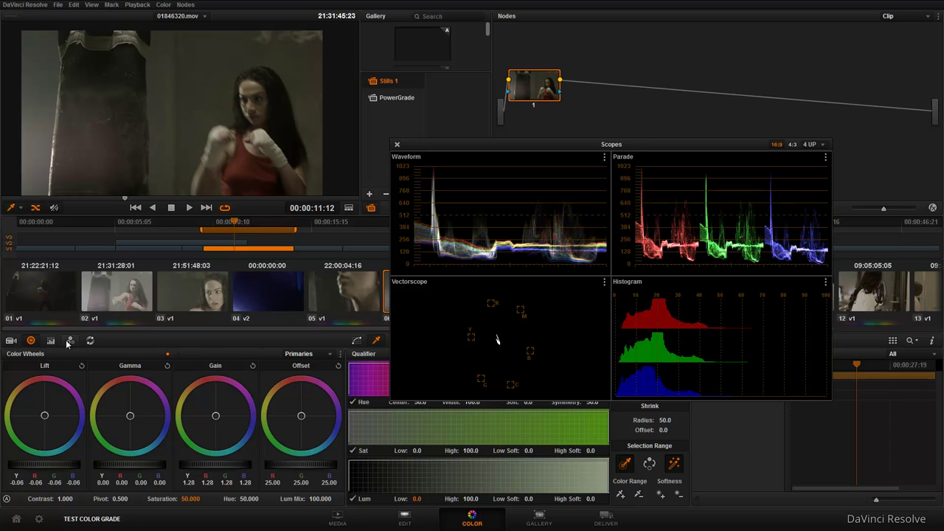
Step: In the RGB Mixer, boost blue output to 1.15 and cut red to 0.96
{"action": "left_click", "coordinate": [70, 341]}
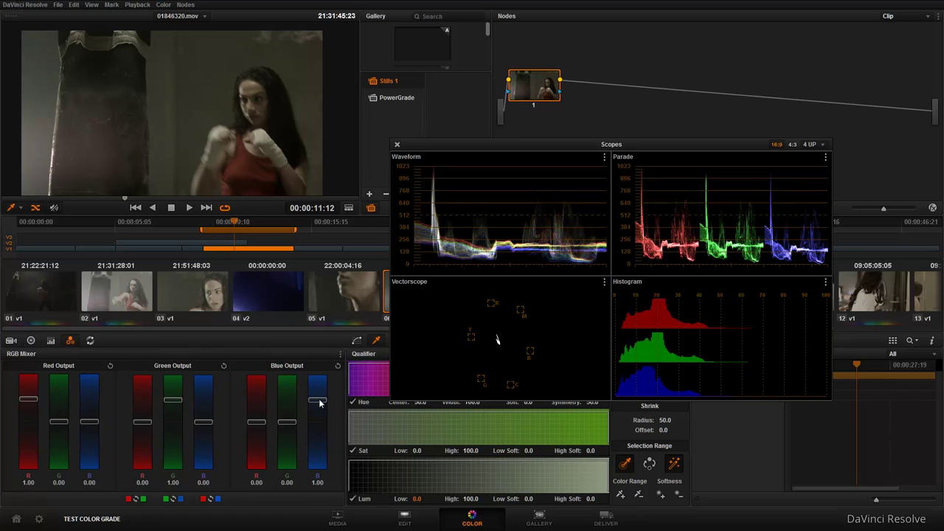
{"action": "left_click_drag", "start_coordinate": [318, 403], "coordinate": [320, 398]}
{"action": "left_click", "coordinate": [340, 354]}
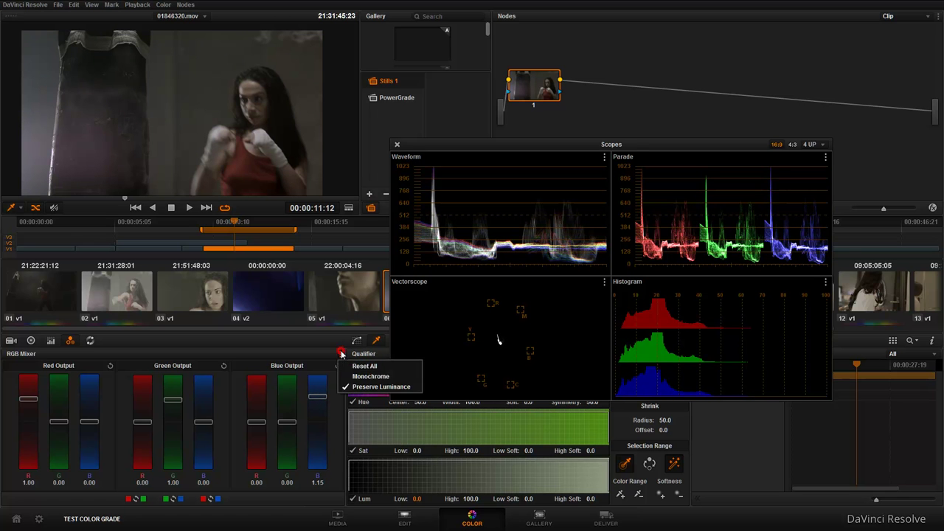
{"action": "left_click", "coordinate": [165, 352]}
{"action": "left_click_drag", "start_coordinate": [28, 401], "coordinate": [32, 404]}
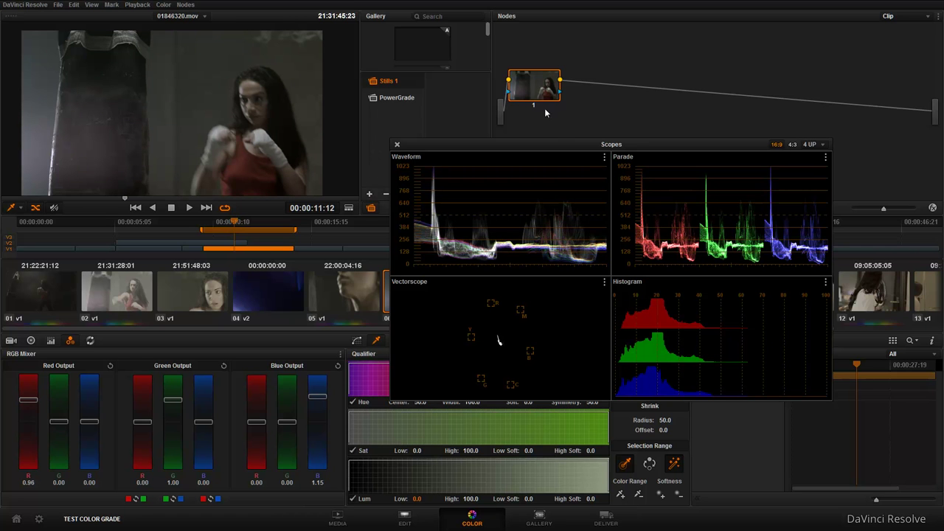
{"action": "left_click", "coordinate": [31, 341]}
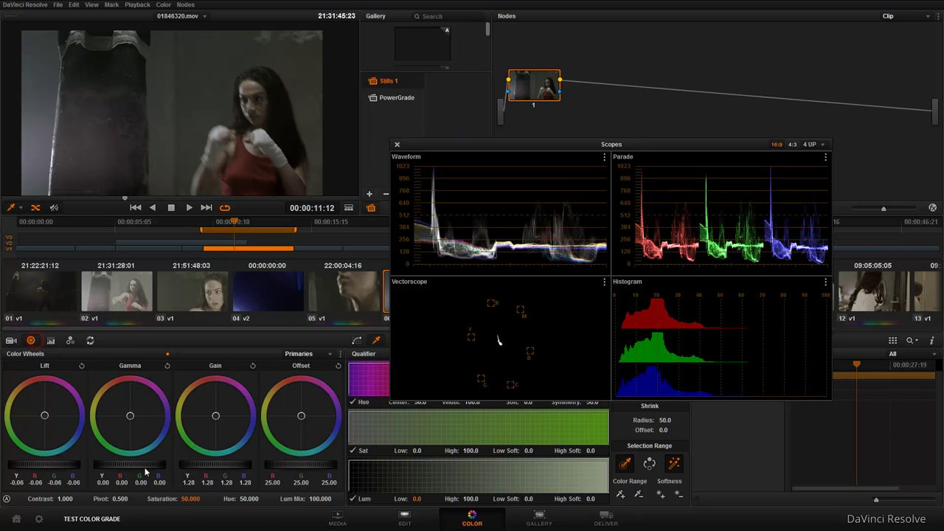
Step: Raise gamma to 0.11 and ease the RGB Mixer blue output to 1.11
{"action": "left_click_drag", "start_coordinate": [150, 469], "coordinate": [302, 472]}
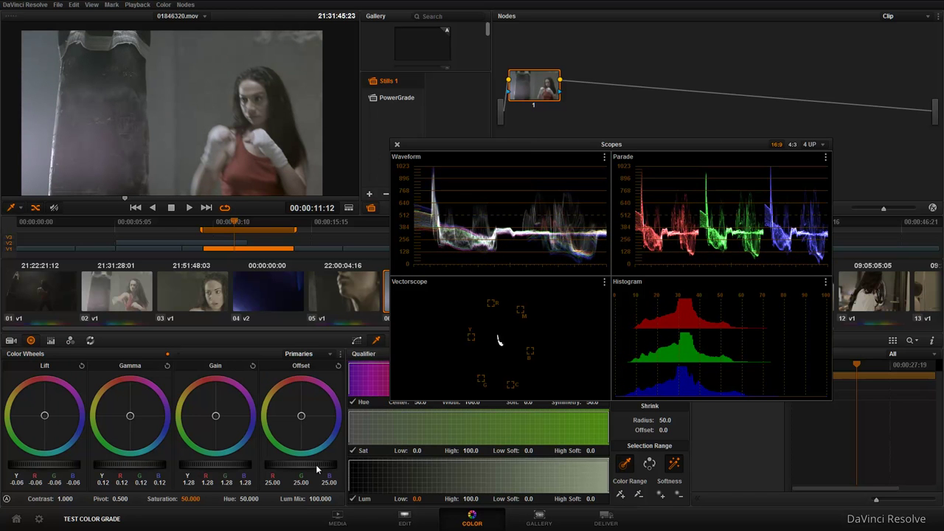
{"action": "left_click_drag", "start_coordinate": [78, 466], "coordinate": [52, 469]}
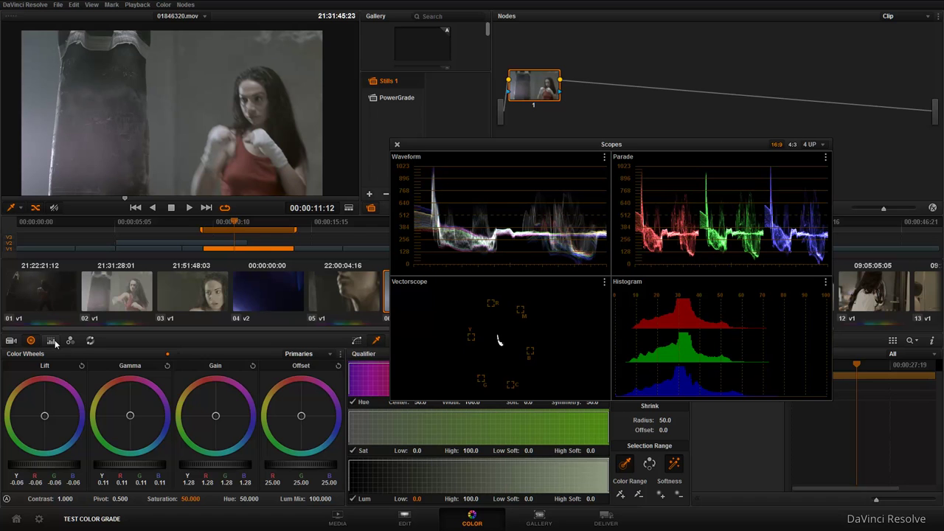
{"action": "left_click", "coordinate": [70, 341]}
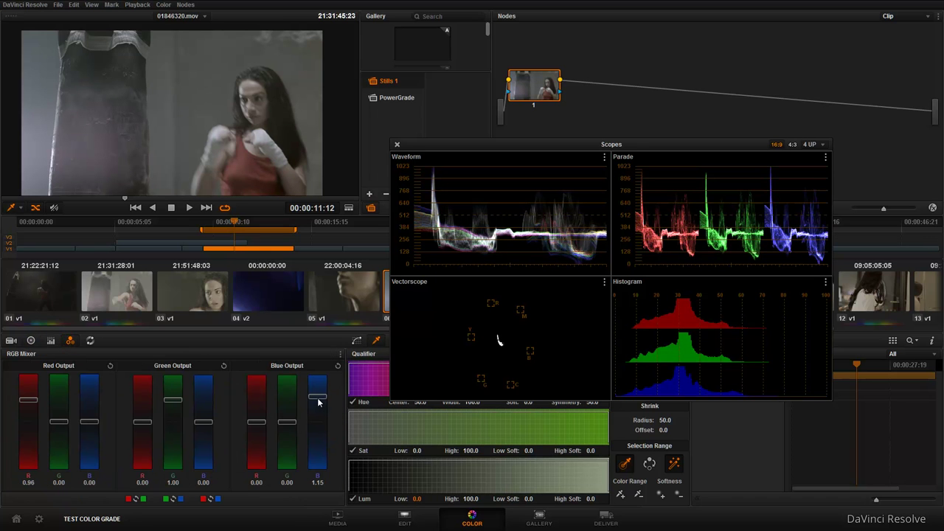
{"action": "left_click_drag", "start_coordinate": [317, 399], "coordinate": [317, 402]}
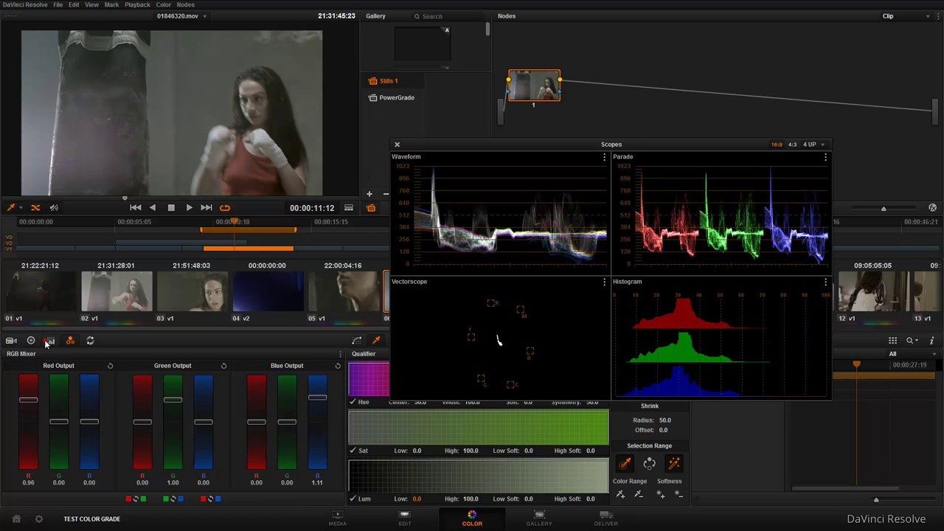
Step: In the Primaries bars, nudge red lift and restore it to -0.06
{"action": "left_click", "coordinate": [47, 341]}
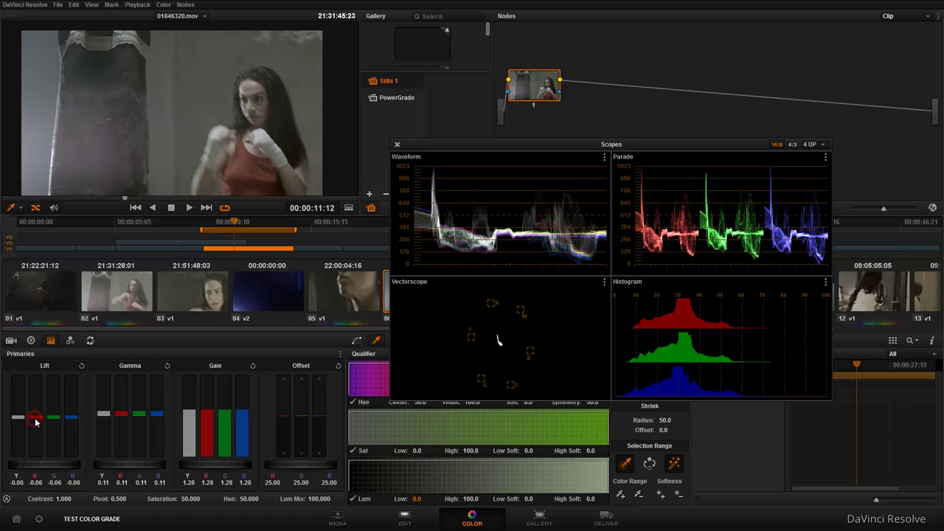
{"action": "left_click_drag", "start_coordinate": [36, 423], "coordinate": [37, 425]}
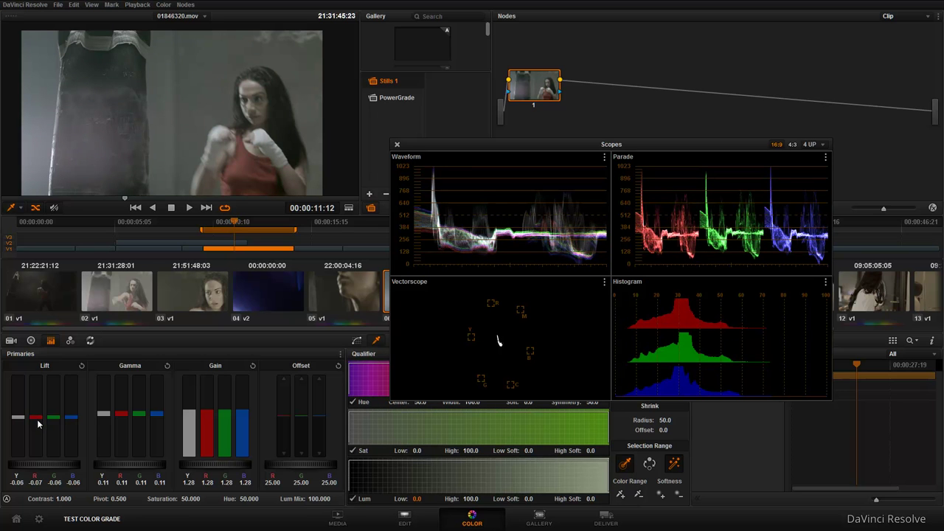
{"action": "left_click_drag", "start_coordinate": [39, 424], "coordinate": [40, 422]}
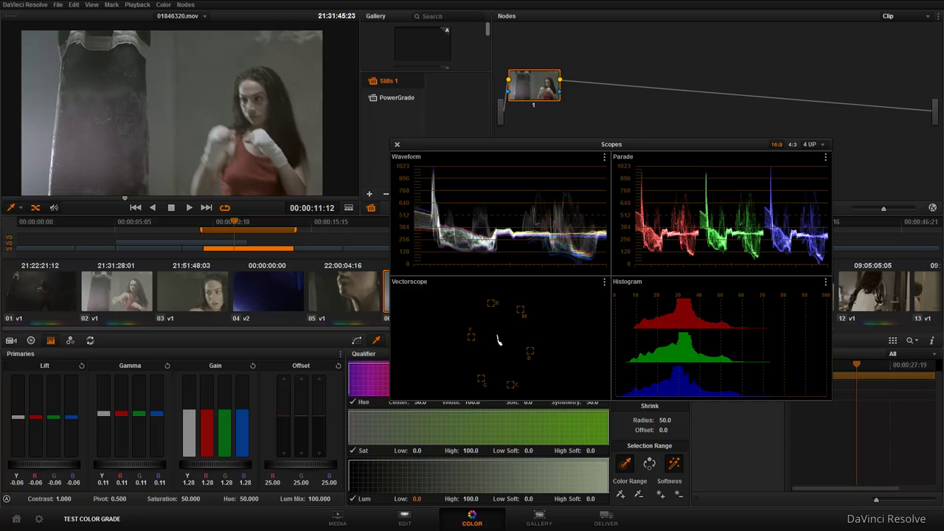
Step: Close the scopes, add serial node 2 after node 1 with Alt+S, and scrub forward
{"action": "left_click", "coordinate": [396, 146]}
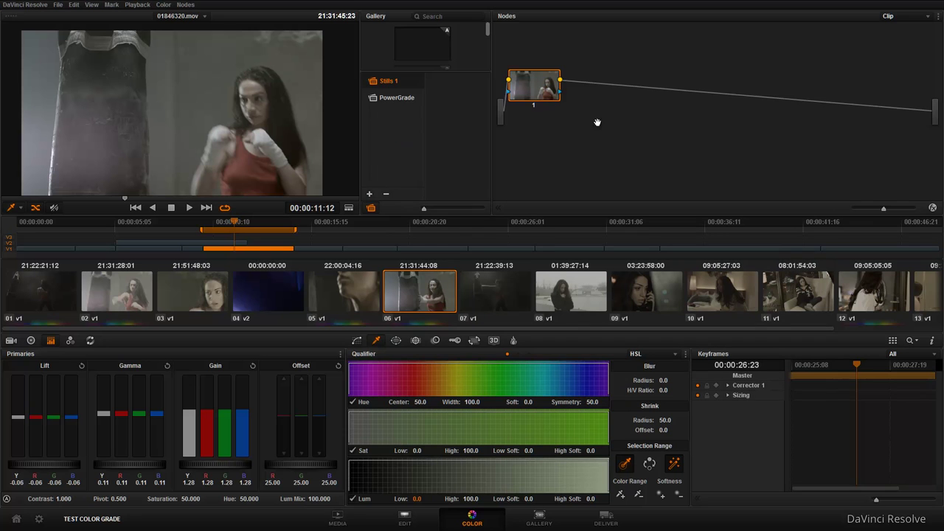
{"action": "key", "text": "alt+s"}
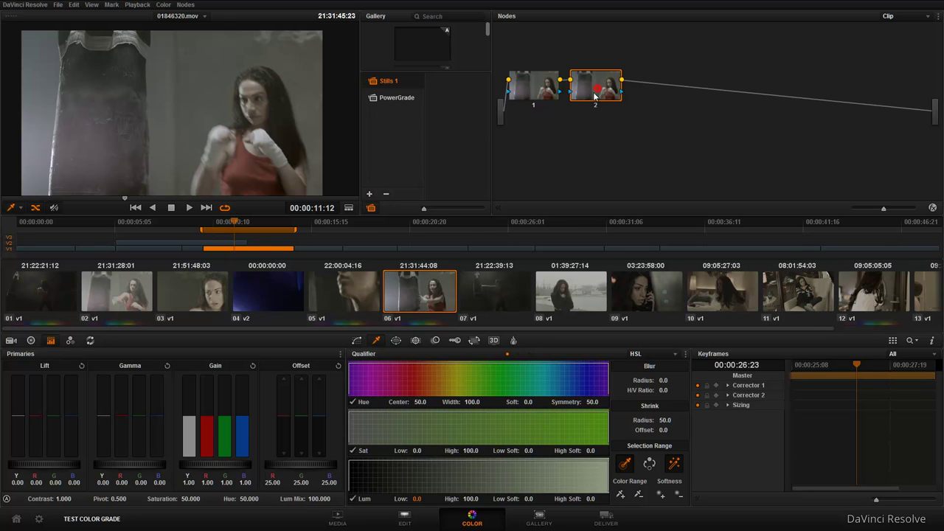
{"action": "left_click", "coordinate": [218, 224]}
{"action": "left_click_drag", "start_coordinate": [218, 226], "coordinate": [256, 231]}
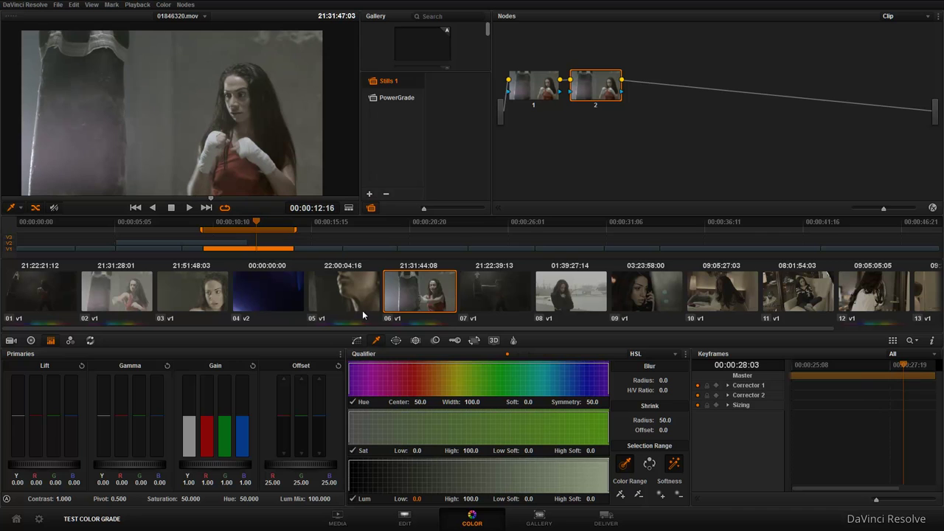
Step: Switch the viewer tool to the qualifier and sample the red top to build a key
{"action": "left_click", "coordinate": [16, 209]}
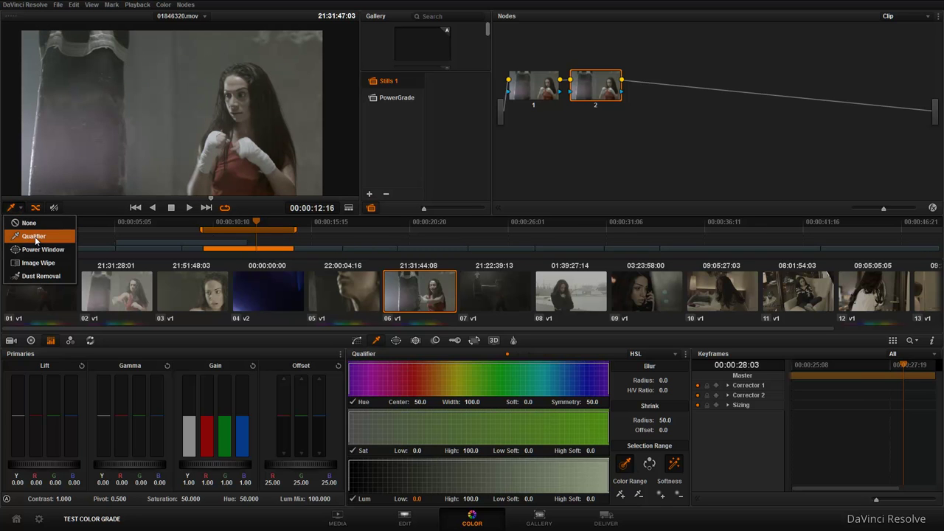
{"action": "left_click", "coordinate": [34, 237]}
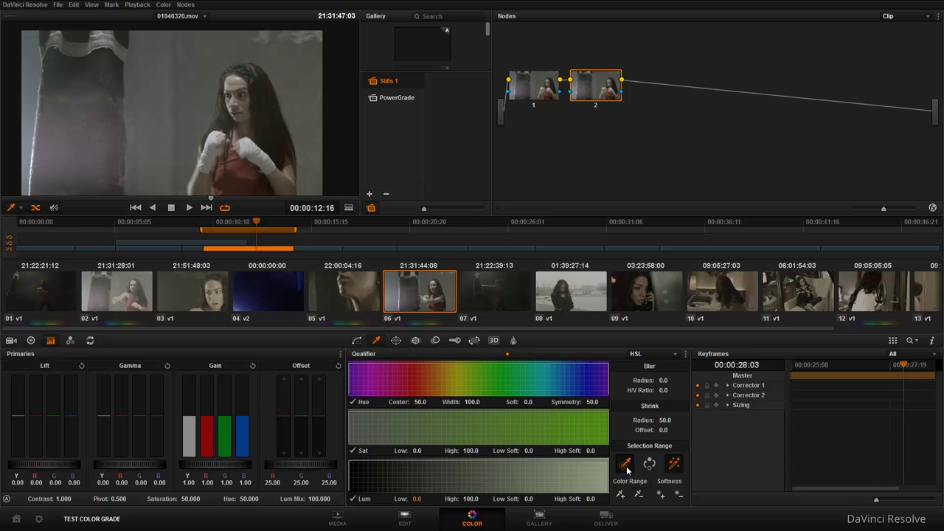
{"action": "left_click", "coordinate": [239, 160]}
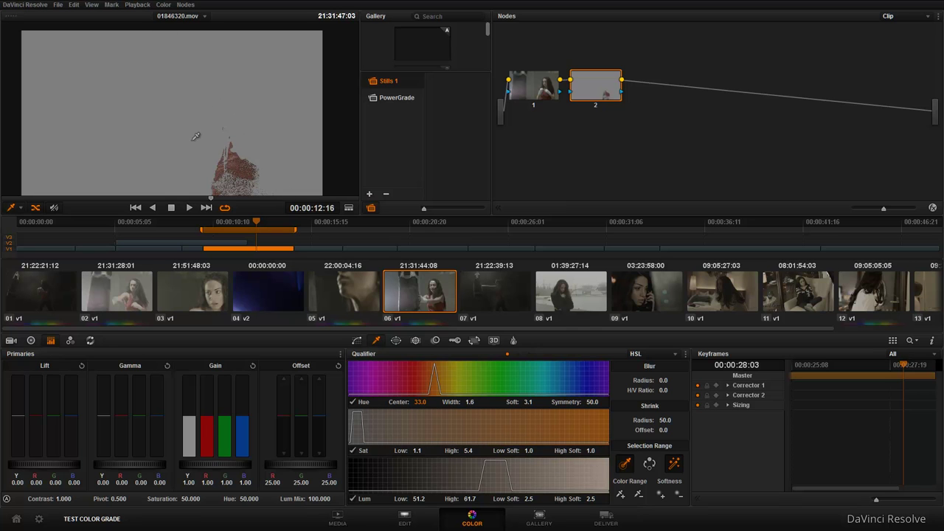
Step: Toggle the key's highlight preview off and on, including with Shift+H
{"action": "left_click", "coordinate": [672, 467]}
{"action": "left_click", "coordinate": [677, 465]}
{"action": "left_click", "coordinate": [650, 465]}
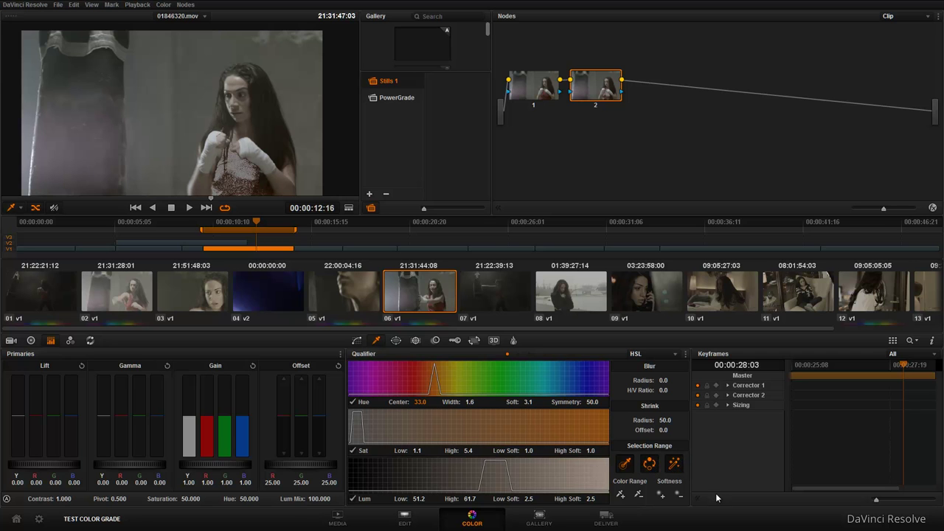
{"action": "left_click", "coordinate": [649, 463]}
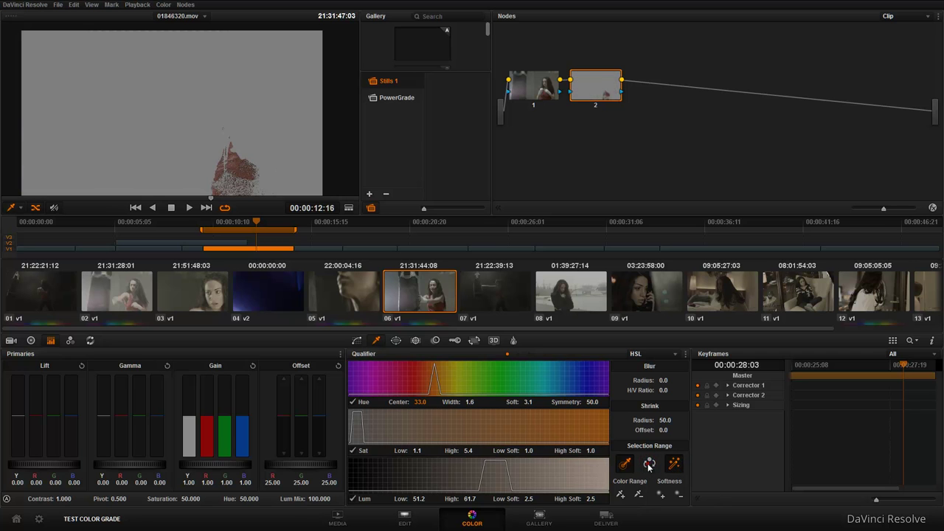
{"action": "left_click", "coordinate": [648, 465]}
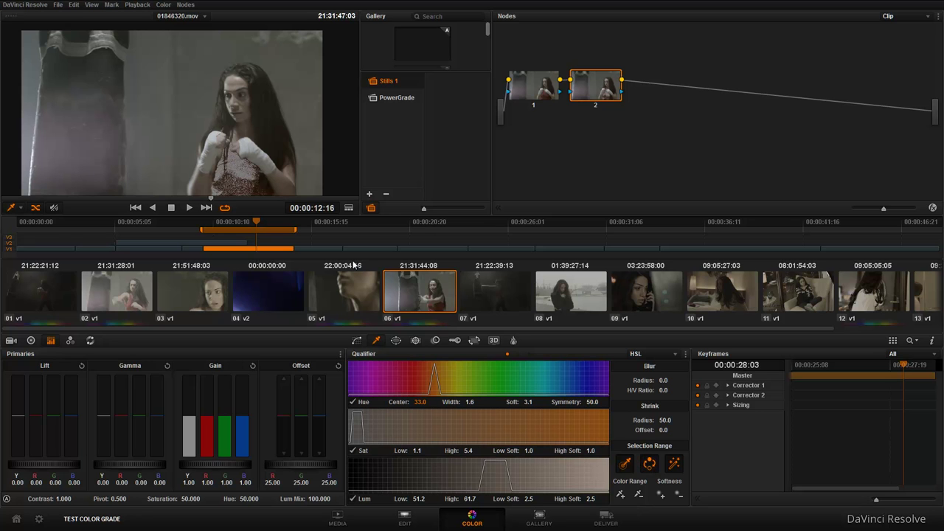
{"action": "left_click", "coordinate": [649, 463]}
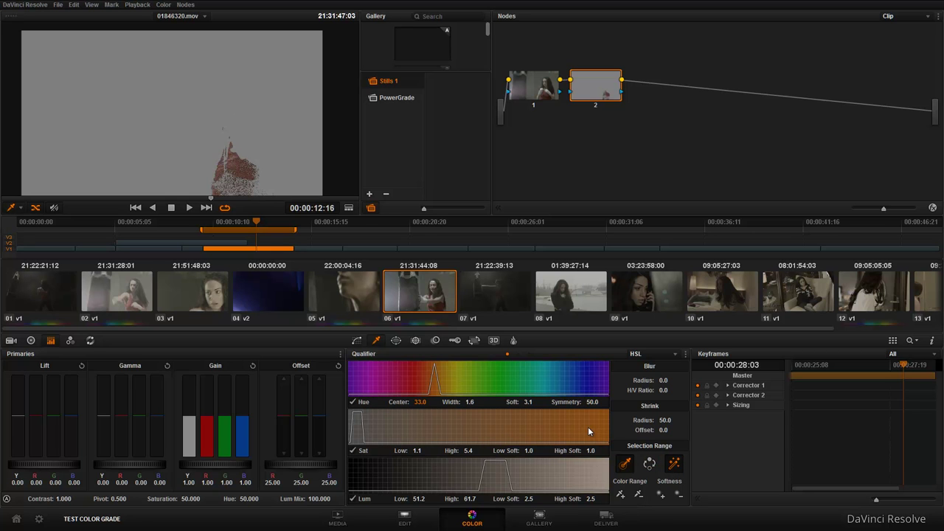
{"action": "key", "text": "shift+h"}
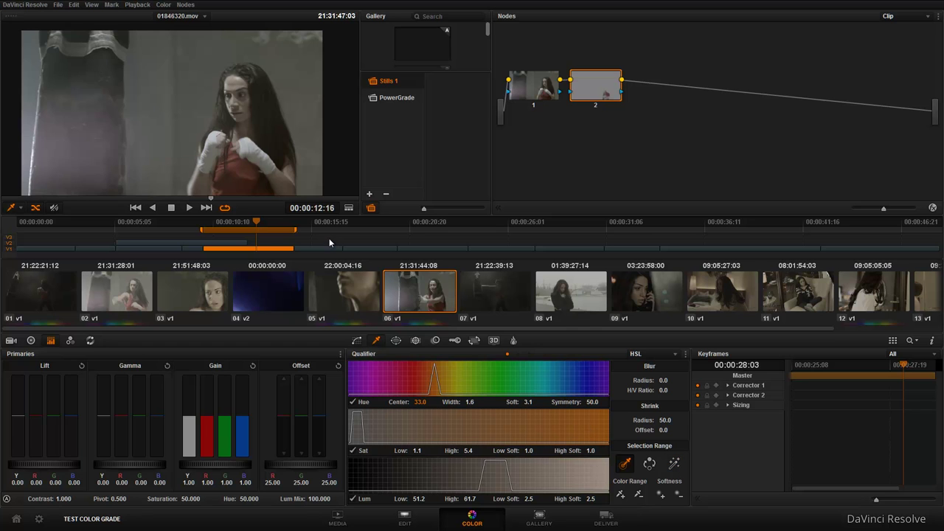
{"action": "key", "text": "shift+h"}
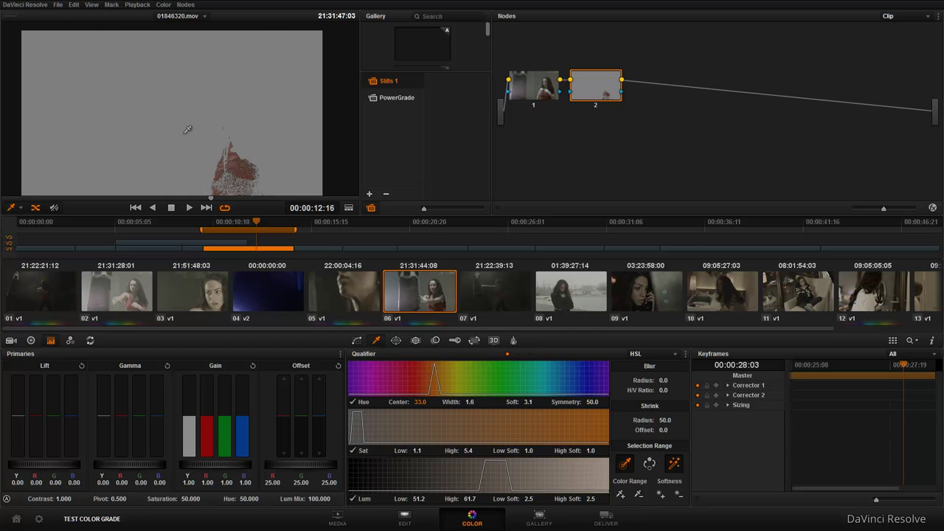
{"action": "left_click", "coordinate": [92, 5]}
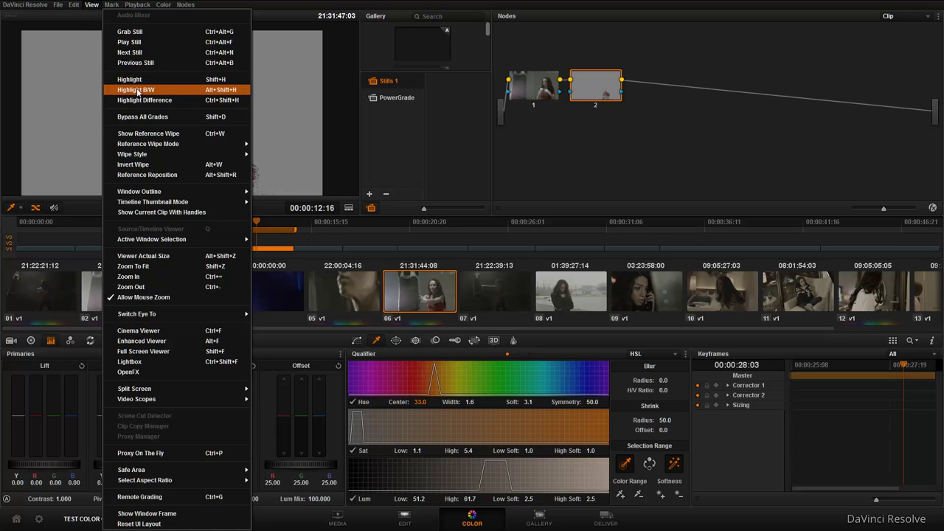
Step: Preview the key as a Highlight B/W matte, then return to the grey Highlight view
{"action": "left_click", "coordinate": [230, 92]}
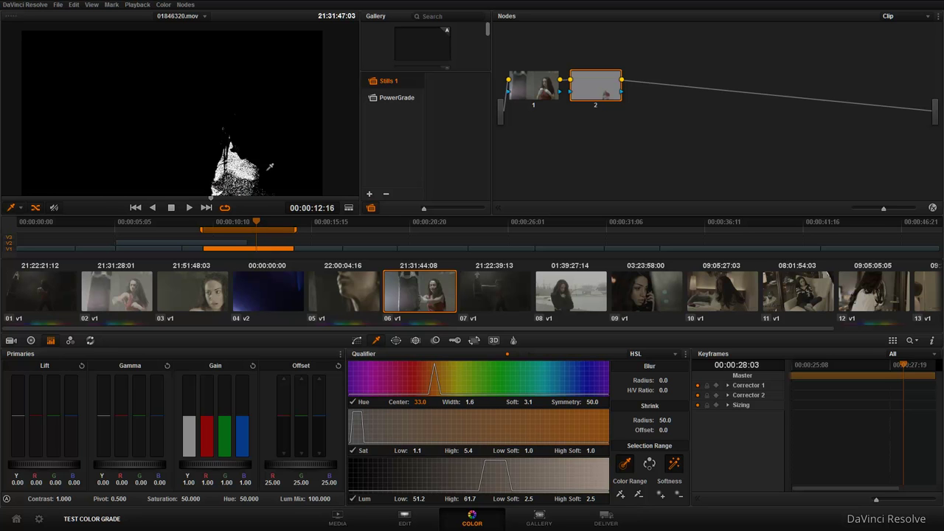
{"action": "key", "text": "shift+h"}
{"action": "key", "text": "shift+h"}
{"action": "key", "text": "shift+h"}
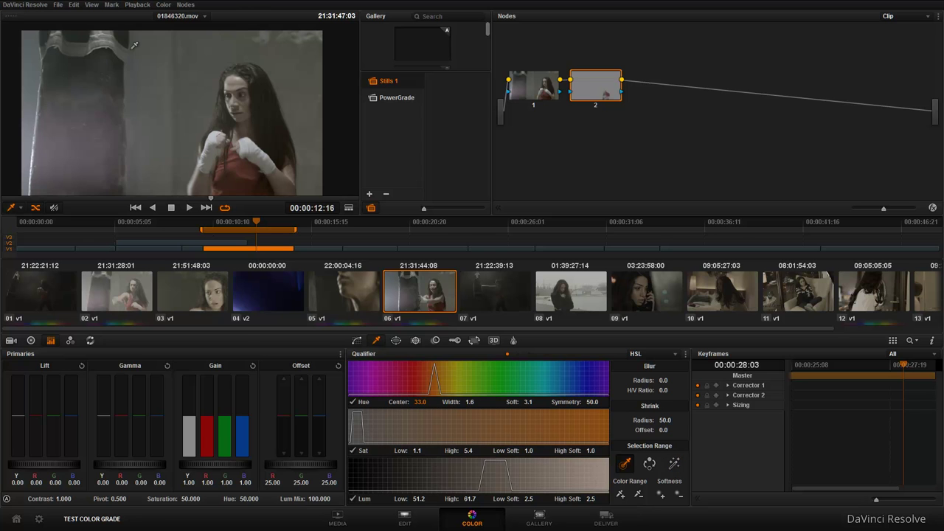
{"action": "left_click", "coordinate": [92, 4]}
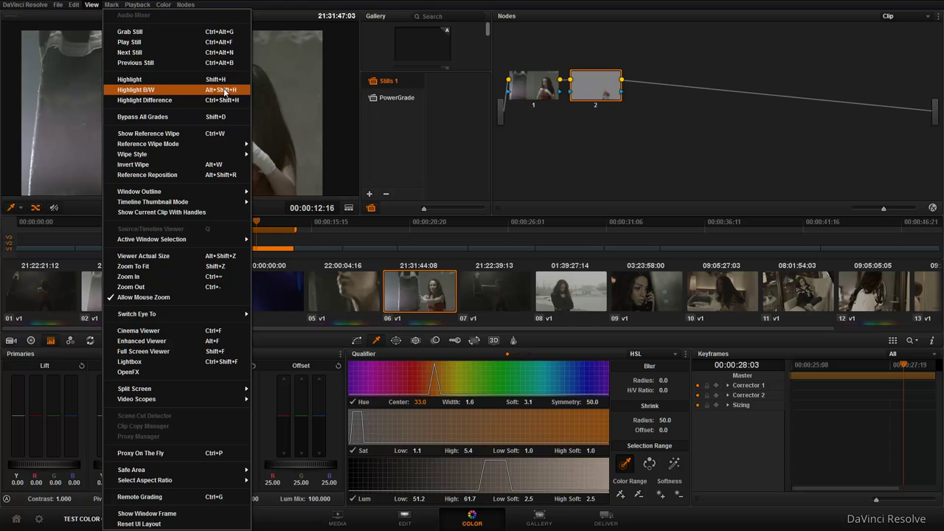
{"action": "left_click", "coordinate": [225, 80]}
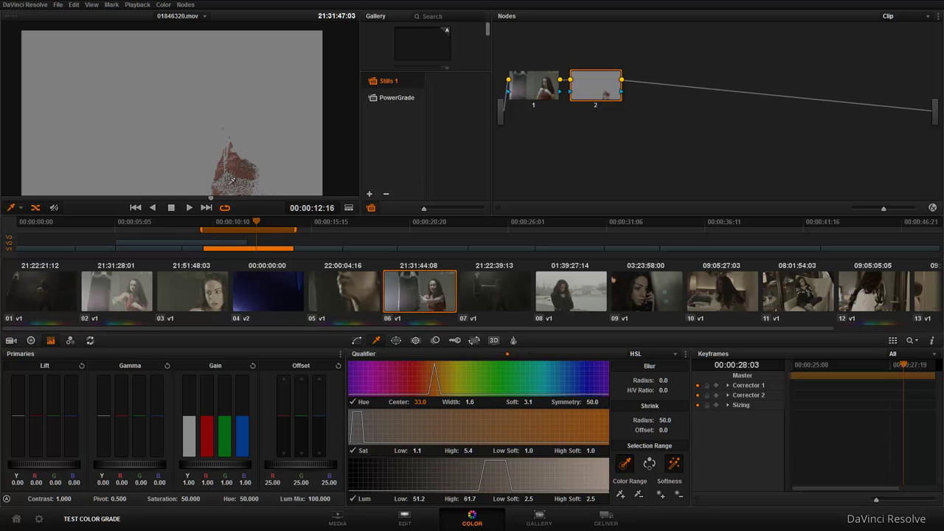
Step: Resample the red dress with Color Range (hue center 39.1, width 15.5) and enlarge the viewer
{"action": "left_click", "coordinate": [621, 495]}
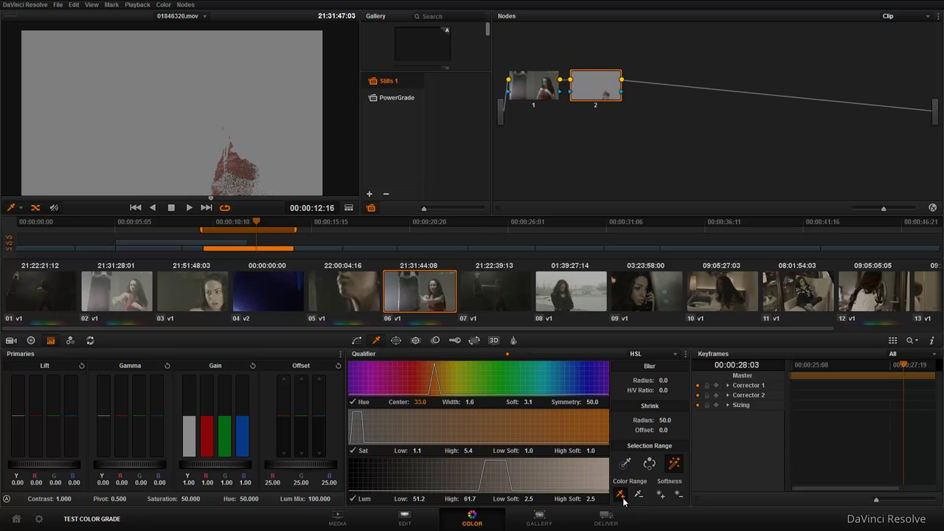
{"action": "mouse_move", "coordinate": [228, 176]}
{"action": "left_mouse_down"}
{"action": "mouse_move", "coordinate": [235, 171]}
{"action": "mouse_move", "coordinate": [228, 178]}
{"action": "mouse_move", "coordinate": [237, 192]}
{"action": "mouse_move", "coordinate": [254, 172]}
{"action": "left_mouse_up"}
{"action": "scroll", "coordinate": [245, 171], "scroll_direction": "up", "scroll_amount": 2}
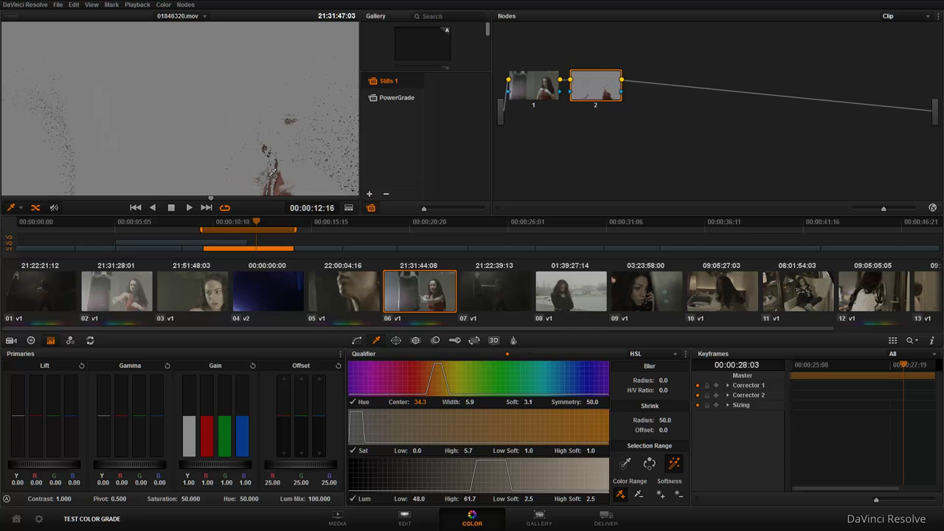
{"action": "left_click_drag", "start_coordinate": [272, 130], "coordinate": [206, 88]}
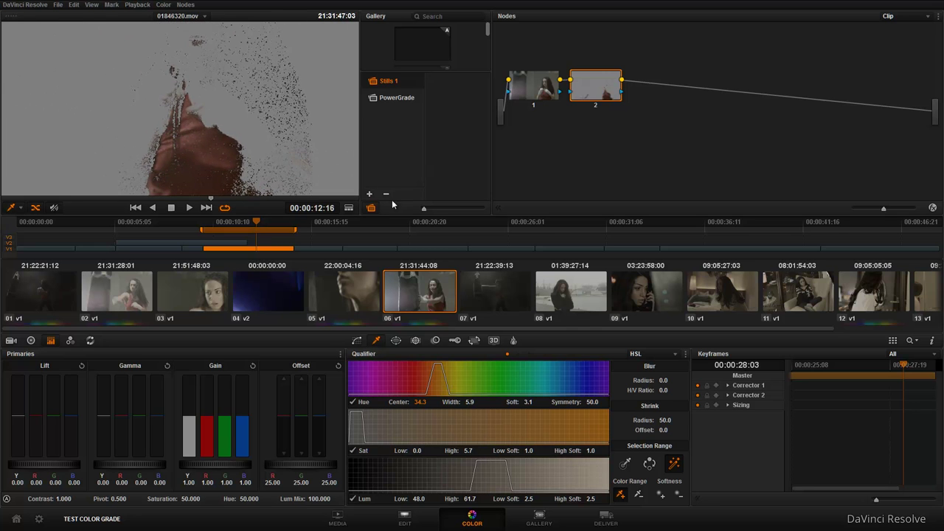
{"action": "left_click_drag", "start_coordinate": [491, 157], "coordinate": [497, 157]}
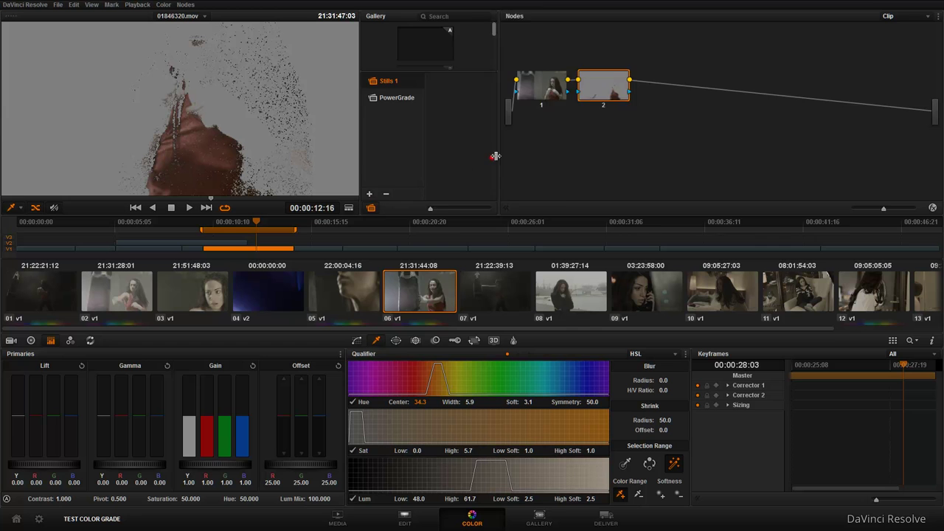
{"action": "left_click", "coordinate": [359, 161]}
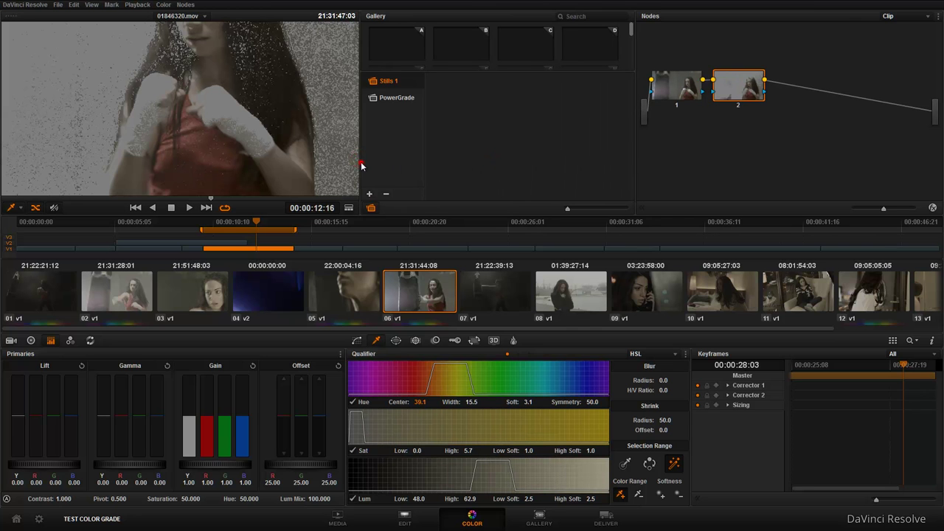
{"action": "left_click_drag", "start_coordinate": [360, 160], "coordinate": [572, 169]}
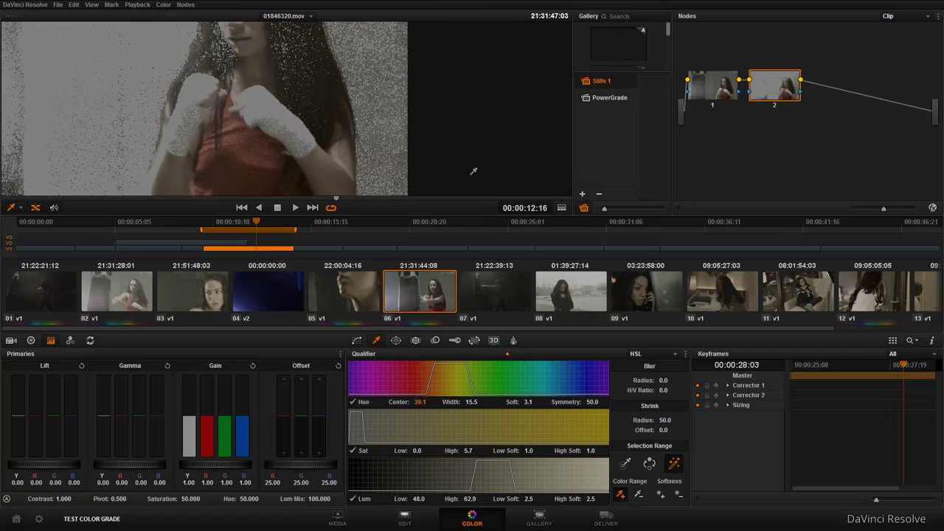
Step: Rebuild the dress key from a fresh sample, adding and subtracting Color Range samples
{"action": "left_click", "coordinate": [624, 463]}
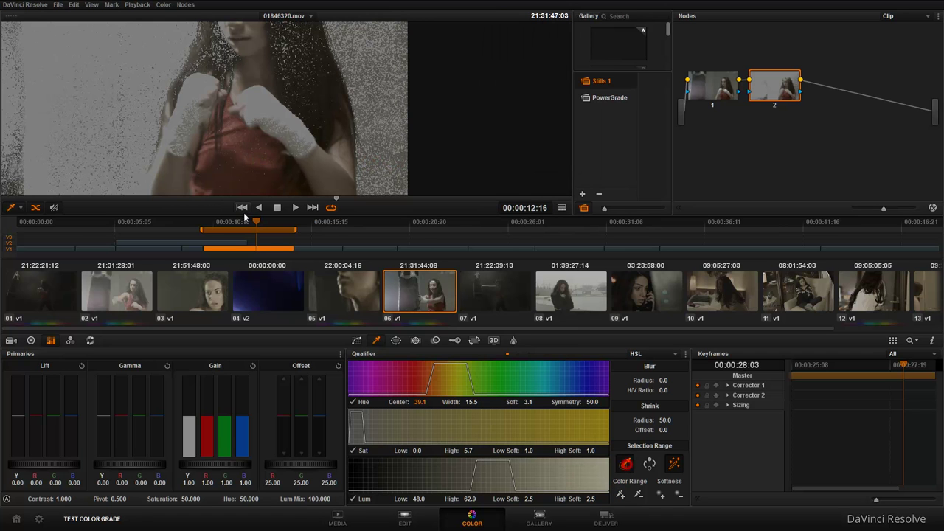
{"action": "left_click", "coordinate": [248, 154]}
{"action": "left_click", "coordinate": [620, 494]}
{"action": "left_click", "coordinate": [223, 159]}
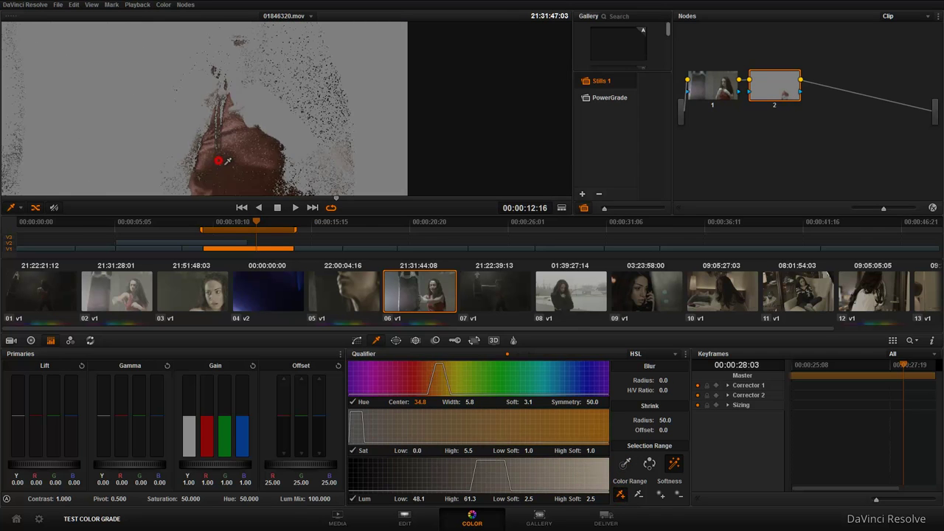
{"action": "left_click", "coordinate": [639, 496]}
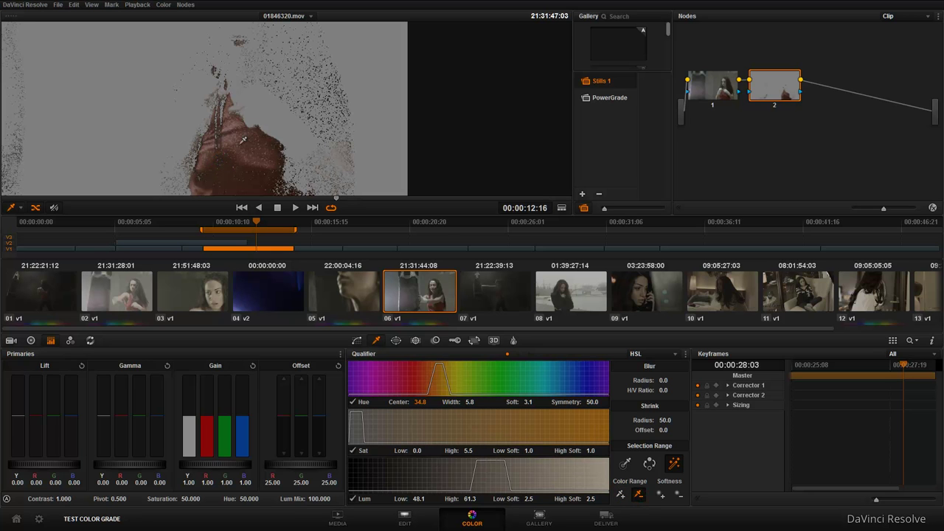
{"action": "left_click", "coordinate": [243, 144]}
{"action": "left_click", "coordinate": [258, 167]}
{"action": "left_click", "coordinate": [288, 170]}
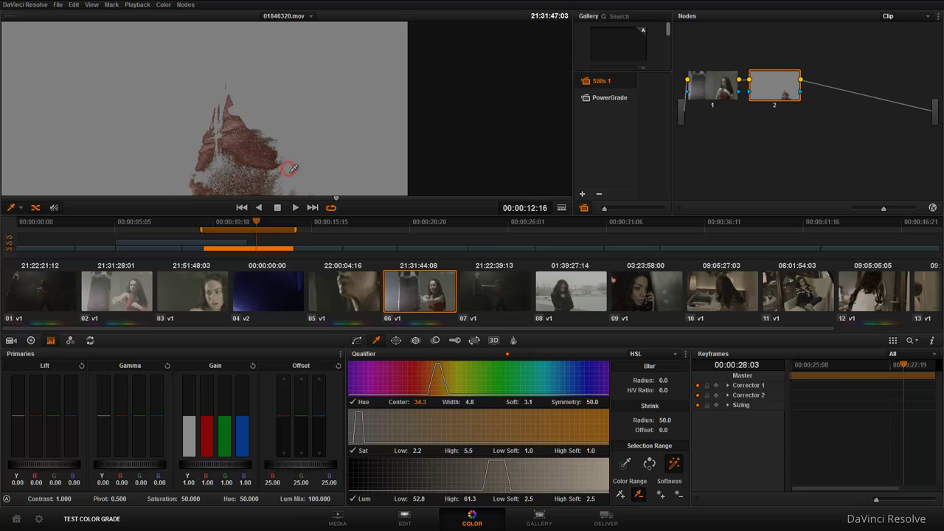
{"action": "left_click", "coordinate": [292, 178]}
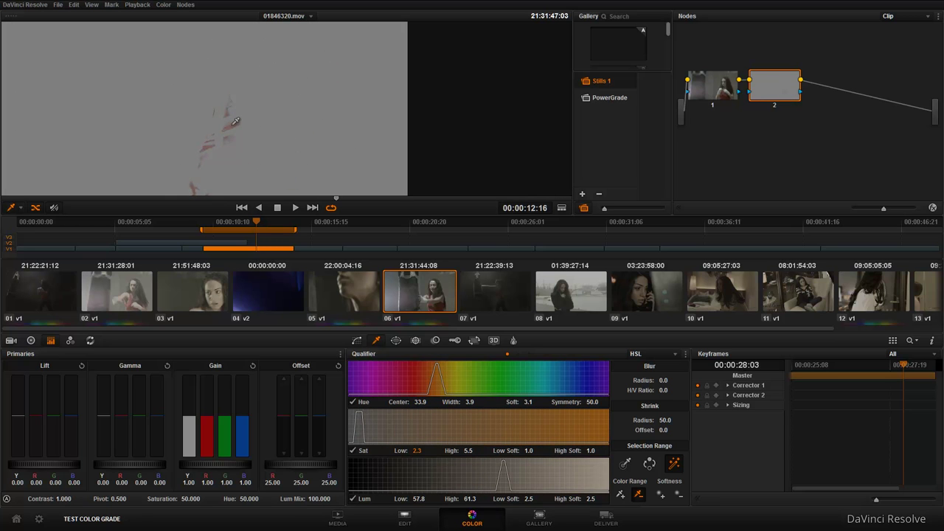
{"action": "left_click", "coordinate": [620, 494]}
{"action": "left_click", "coordinate": [232, 122]}
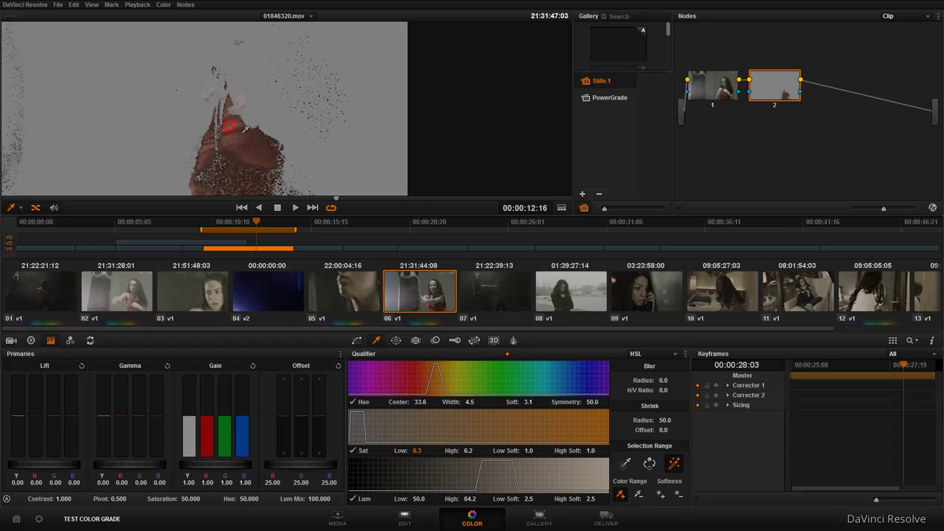
Step: Soften the key's edges with Softness + samples, then pull softness back with Softness −
{"action": "left_click", "coordinate": [661, 497]}
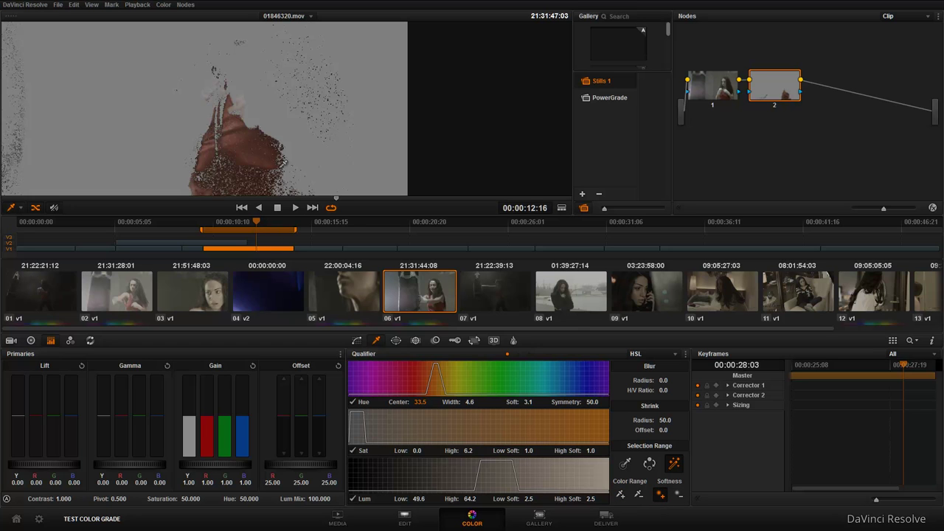
{"action": "left_click", "coordinate": [284, 166]}
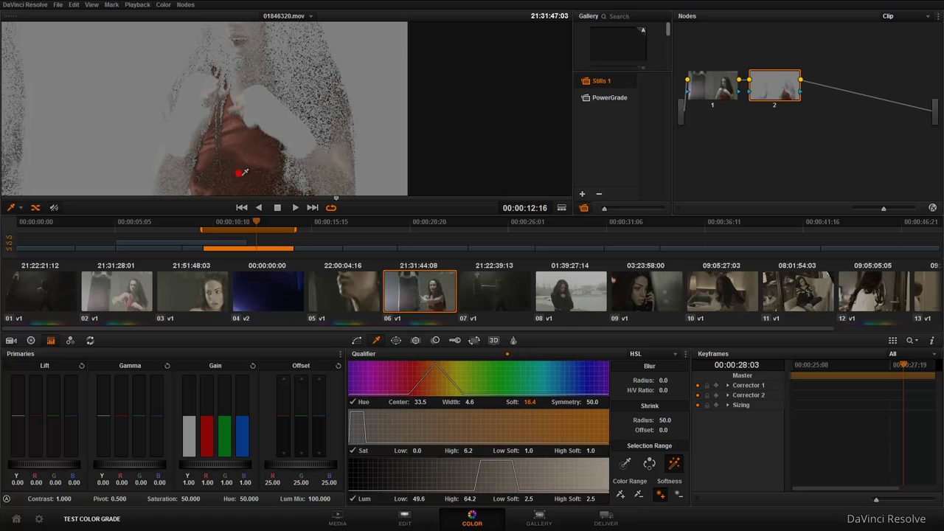
{"action": "left_click", "coordinate": [289, 146]}
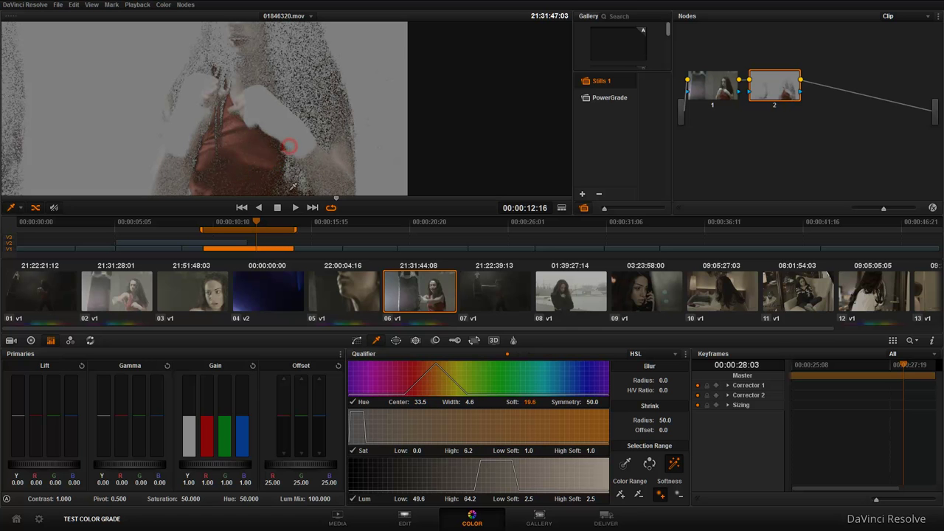
{"action": "left_click", "coordinate": [678, 495]}
{"action": "left_click", "coordinate": [300, 175]}
{"action": "left_click", "coordinate": [286, 181]}
Step: Add further dress samples, ending at hue center 34.3, width 6.1, softness 3.3
{"action": "left_click", "coordinate": [621, 495]}
{"action": "left_click", "coordinate": [253, 171]}
{"action": "left_click_drag", "start_coordinate": [255, 170], "coordinate": [247, 168]}
{"action": "left_click", "coordinate": [246, 149]}
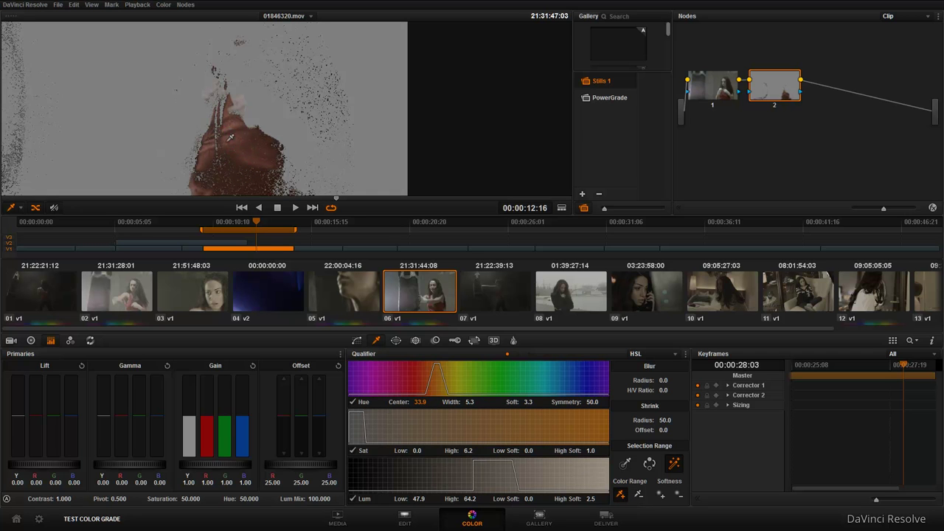
{"action": "left_click", "coordinate": [207, 161]}
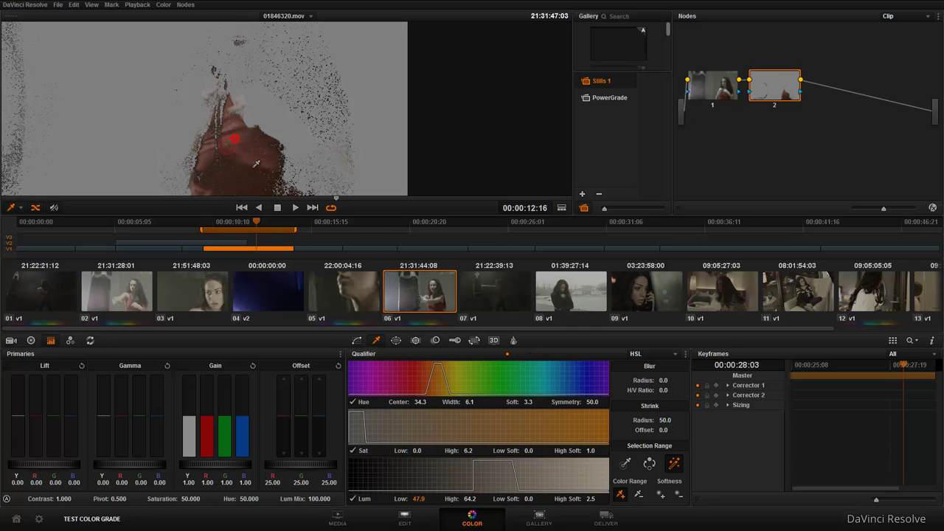
Step: Adjust the Hue center back and forth and widen the hue range to 11.8
{"action": "scroll", "coordinate": [280, 158], "scroll_direction": "down", "scroll_amount": 1}
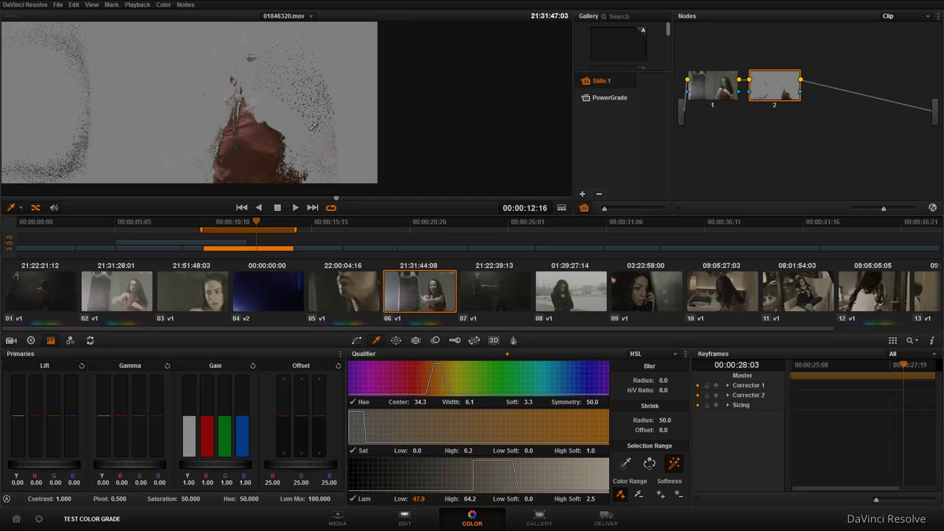
{"action": "scroll", "coordinate": [312, 127], "scroll_direction": "down", "scroll_amount": 3}
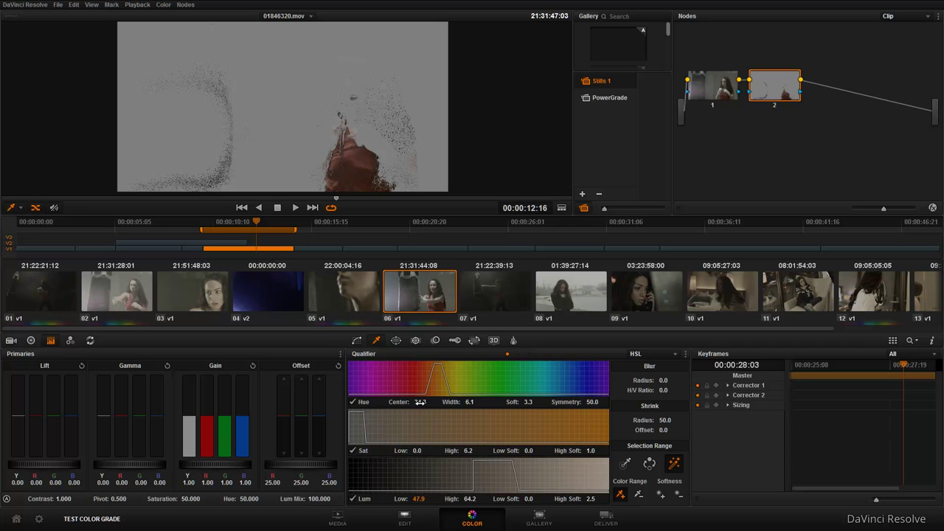
{"action": "mouse_move", "coordinate": [423, 402]}
{"action": "left_mouse_down"}
{"action": "mouse_move", "coordinate": [431, 401]}
{"action": "mouse_move", "coordinate": [437, 361]}
{"action": "left_mouse_up"}
{"action": "left_click_drag", "start_coordinate": [418, 402], "coordinate": [432, 402]}
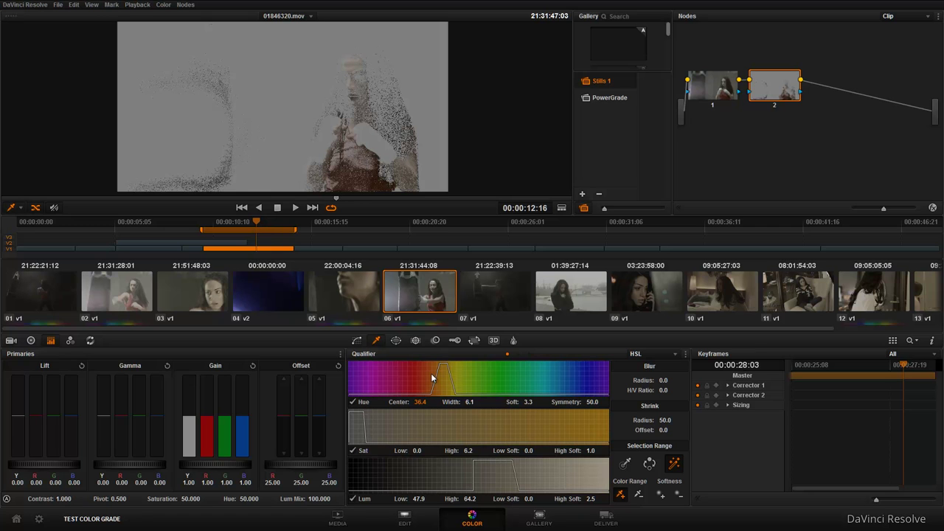
{"action": "left_click_drag", "start_coordinate": [420, 403], "coordinate": [425, 402]}
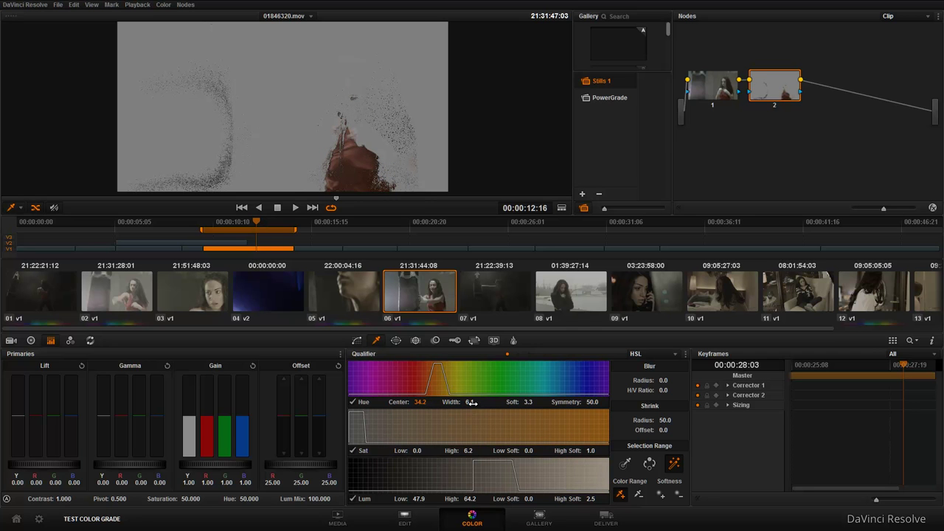
{"action": "left_click_drag", "start_coordinate": [470, 403], "coordinate": [478, 400]}
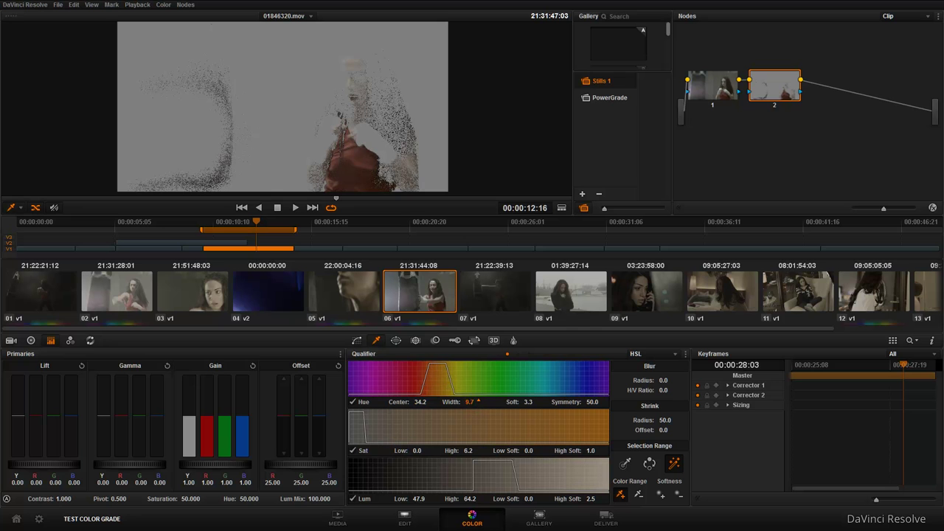
{"action": "left_click_drag", "start_coordinate": [420, 404], "coordinate": [428, 403]}
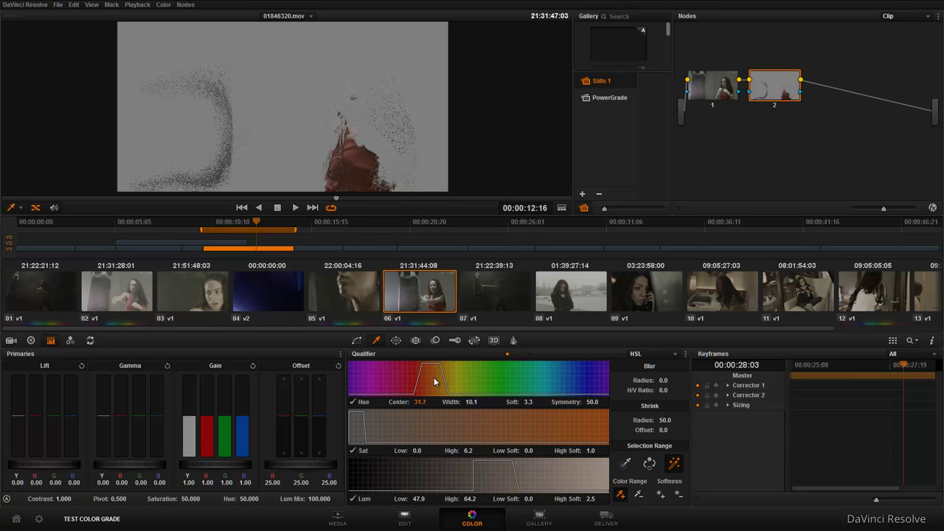
{"action": "left_click_drag", "start_coordinate": [472, 401], "coordinate": [482, 402]}
{"action": "left_click_drag", "start_coordinate": [420, 402], "coordinate": [432, 402]}
Step: Test Hue Soft and Symmetry drags, leaving hue softness at 21.3
{"action": "left_click_drag", "start_coordinate": [528, 402], "coordinate": [560, 402]}
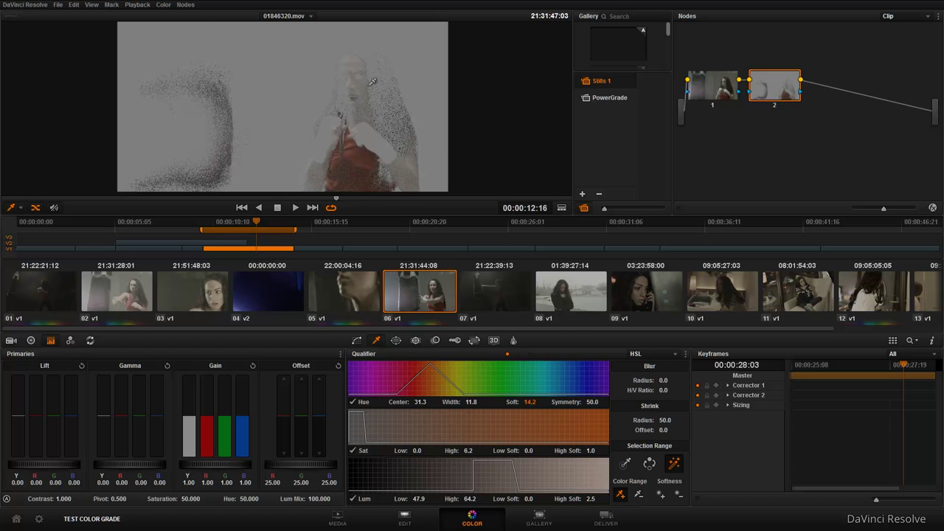
{"action": "left_click_drag", "start_coordinate": [533, 402], "coordinate": [520, 402]}
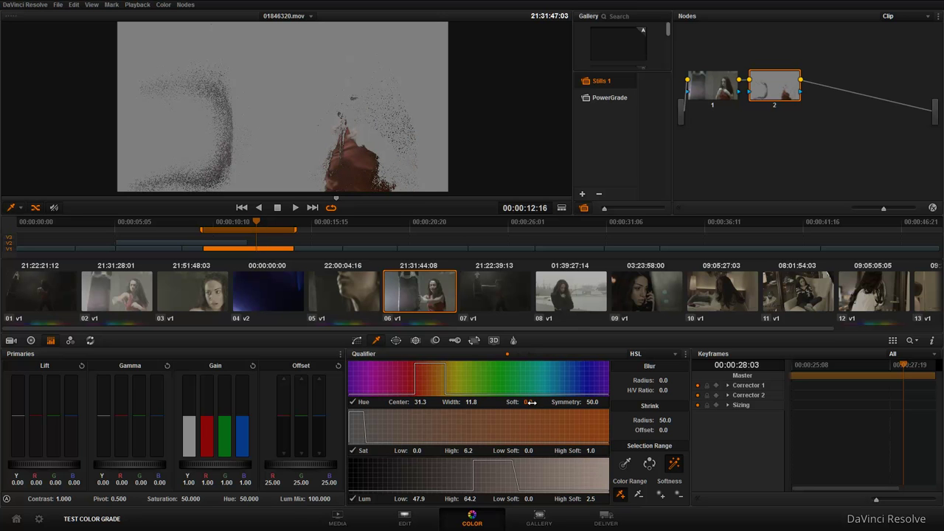
{"action": "left_click_drag", "start_coordinate": [595, 402], "coordinate": [603, 402]}
{"action": "left_click_drag", "start_coordinate": [528, 402], "coordinate": [612, 401]}
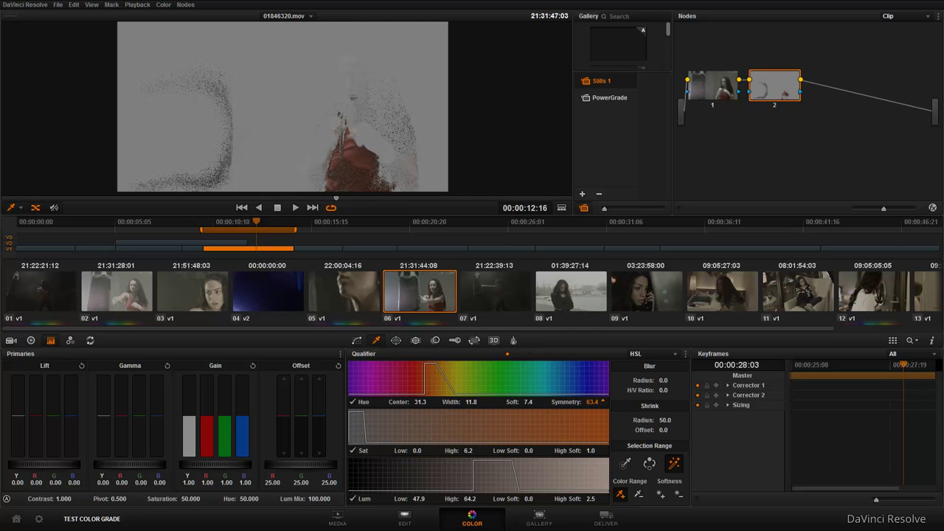
{"action": "mouse_move", "coordinate": [529, 402]}
{"action": "left_mouse_down"}
{"action": "mouse_move", "coordinate": [602, 401]}
{"action": "mouse_move", "coordinate": [564, 402]}
{"action": "left_mouse_up"}
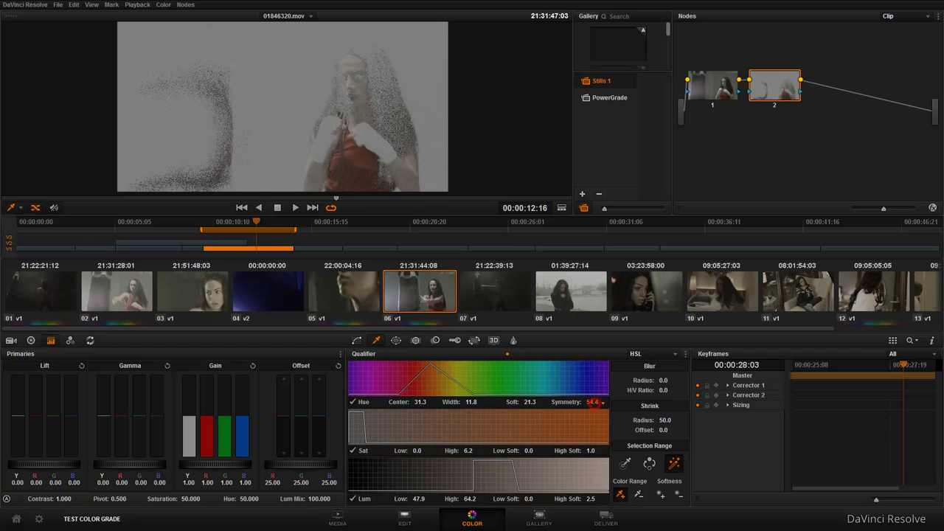
Step: Reset hue softness and symmetry, then set saturation to 1.1–20.9 with a softened edge
{"action": "double_click", "coordinate": [516, 402]}
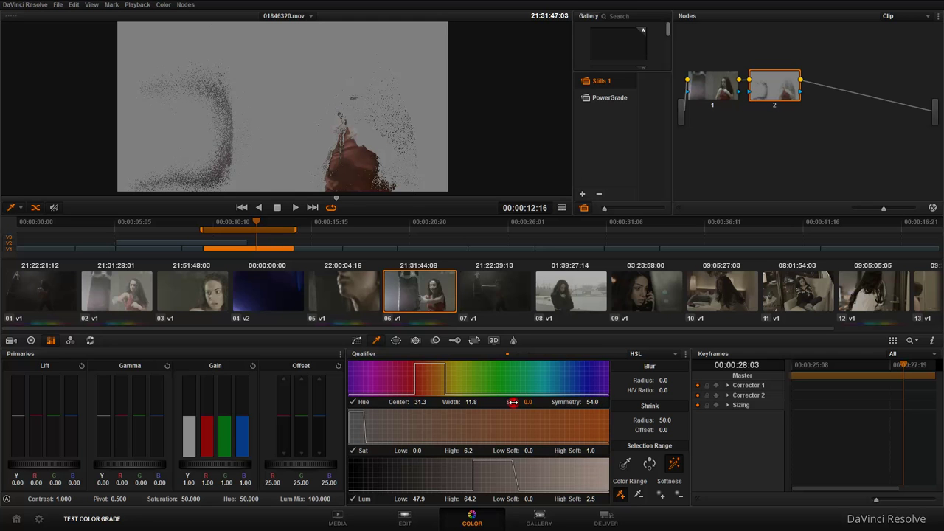
{"action": "double_click", "coordinate": [568, 402]}
{"action": "left_click_drag", "start_coordinate": [416, 451], "coordinate": [426, 449]}
{"action": "left_click_drag", "start_coordinate": [417, 450], "coordinate": [413, 450]}
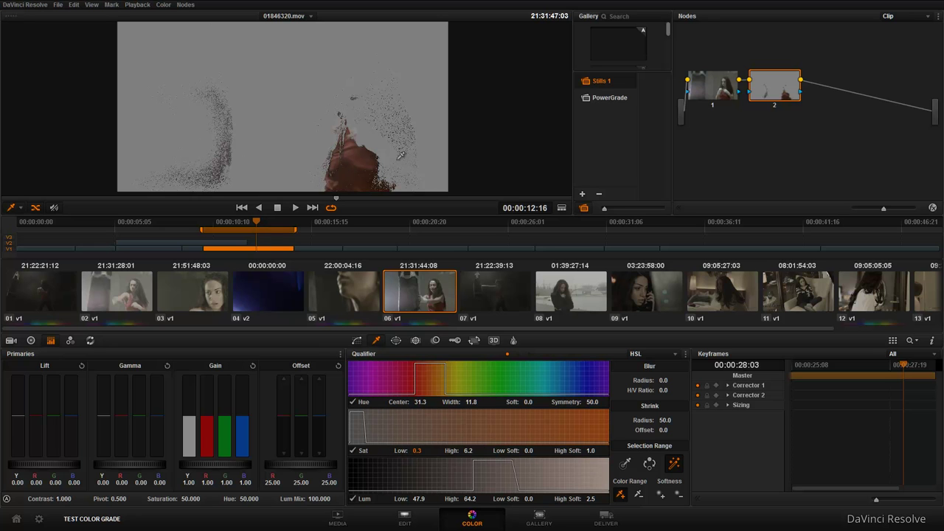
{"action": "left_click_drag", "start_coordinate": [418, 450], "coordinate": [425, 449]}
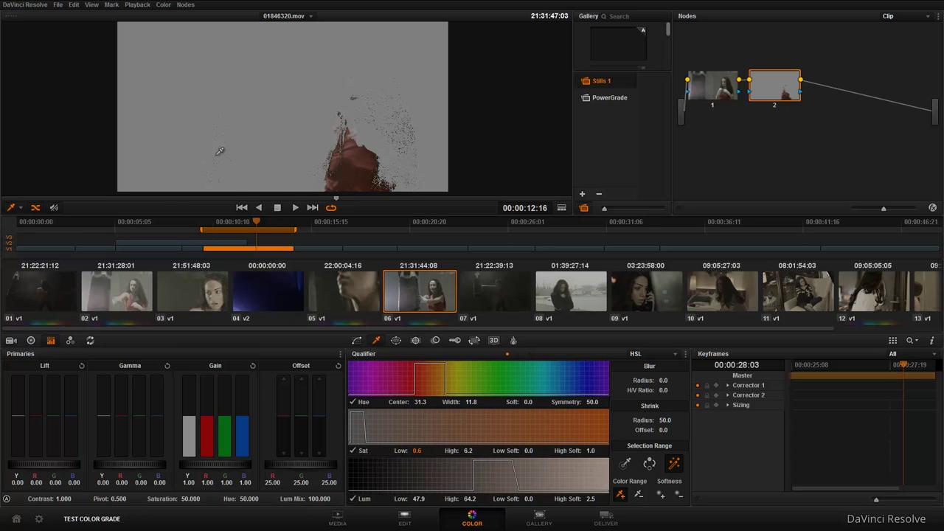
{"action": "left_click_drag", "start_coordinate": [414, 451], "coordinate": [421, 451]}
{"action": "mouse_move", "coordinate": [466, 450]}
{"action": "left_mouse_down"}
{"action": "mouse_move", "coordinate": [536, 450]}
{"action": "mouse_move", "coordinate": [524, 450]}
{"action": "left_mouse_up"}
{"action": "left_click_drag", "start_coordinate": [427, 452], "coordinate": [424, 452]}
{"action": "left_click_drag", "start_coordinate": [527, 451], "coordinate": [599, 451]}
Step: Set luminance to 24.7–84.2 with a softened top and blur the matte (radius 25.9, H/V 26.7)
{"action": "mouse_move", "coordinate": [469, 499]}
{"action": "left_mouse_down"}
{"action": "mouse_move", "coordinate": [449, 498]}
{"action": "mouse_move", "coordinate": [486, 499]}
{"action": "mouse_move", "coordinate": [457, 499]}
{"action": "left_mouse_up"}
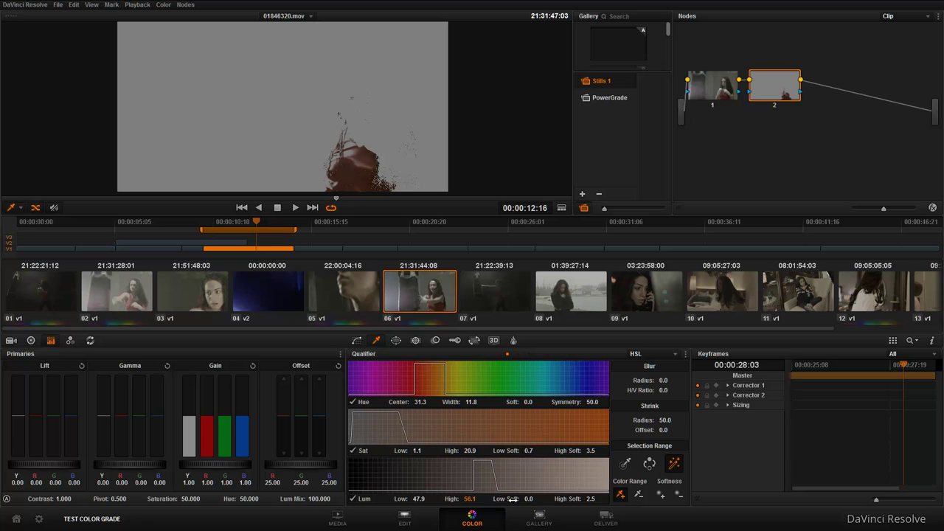
{"action": "left_click_drag", "start_coordinate": [469, 499], "coordinate": [430, 498]}
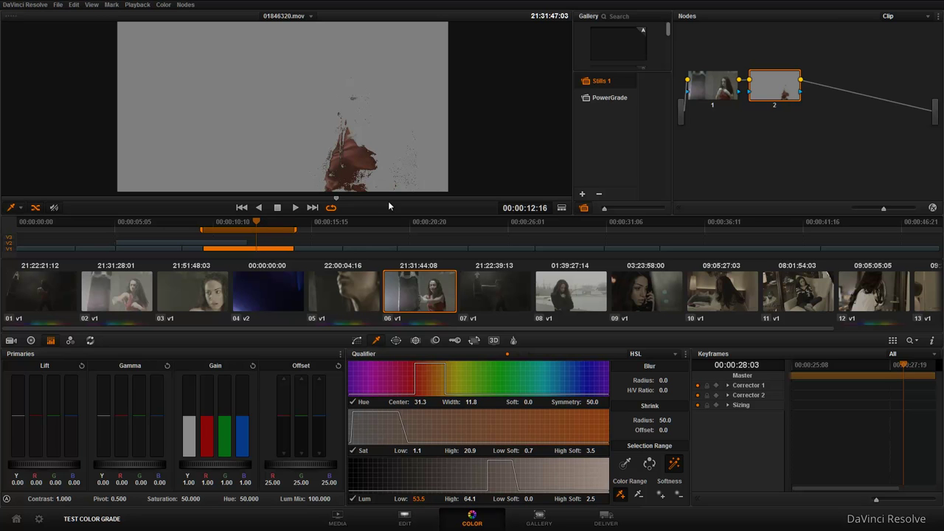
{"action": "mouse_move", "coordinate": [418, 499]}
{"action": "left_mouse_down"}
{"action": "mouse_move", "coordinate": [429, 500]}
{"action": "mouse_move", "coordinate": [405, 498]}
{"action": "mouse_move", "coordinate": [479, 499]}
{"action": "left_mouse_up"}
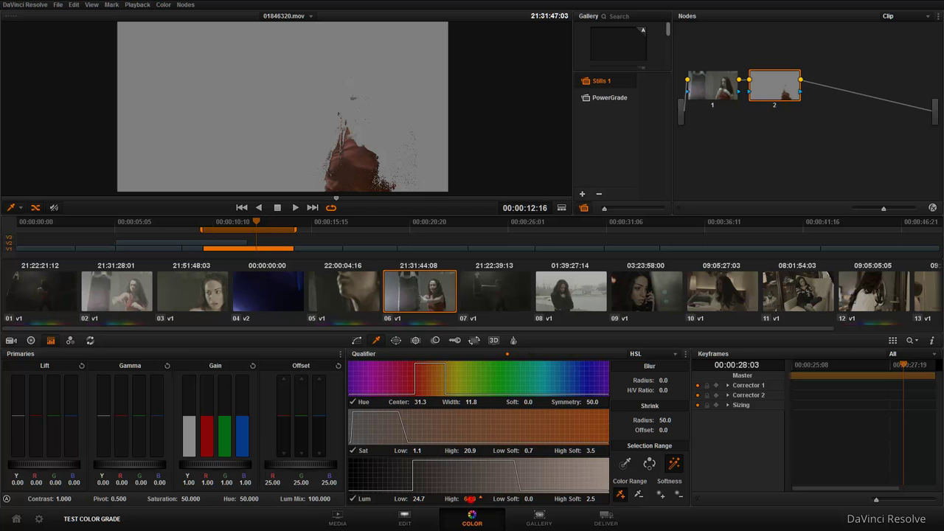
{"action": "mouse_move", "coordinate": [589, 498]}
{"action": "left_mouse_down"}
{"action": "mouse_move", "coordinate": [612, 498]}
{"action": "mouse_move", "coordinate": [537, 499]}
{"action": "left_mouse_up"}
{"action": "left_click_drag", "start_coordinate": [668, 378], "coordinate": [676, 378]}
{"action": "left_click_drag", "start_coordinate": [663, 389], "coordinate": [675, 387]}
Step: Test a heavy matte blur, then reset blur radius and H/V ratio to 0
{"action": "scroll", "coordinate": [350, 121], "scroll_direction": "up", "scroll_amount": 2}
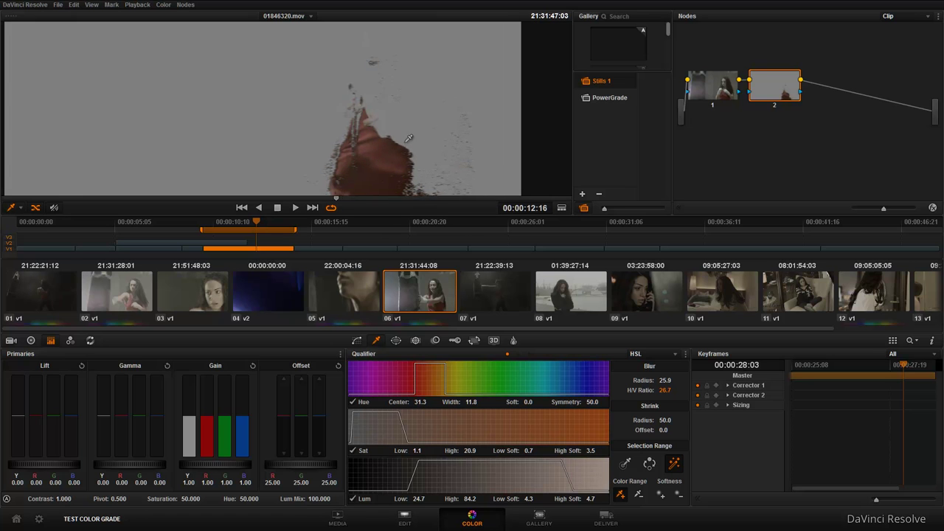
{"action": "scroll", "coordinate": [412, 144], "scroll_direction": "down", "scroll_amount": 1}
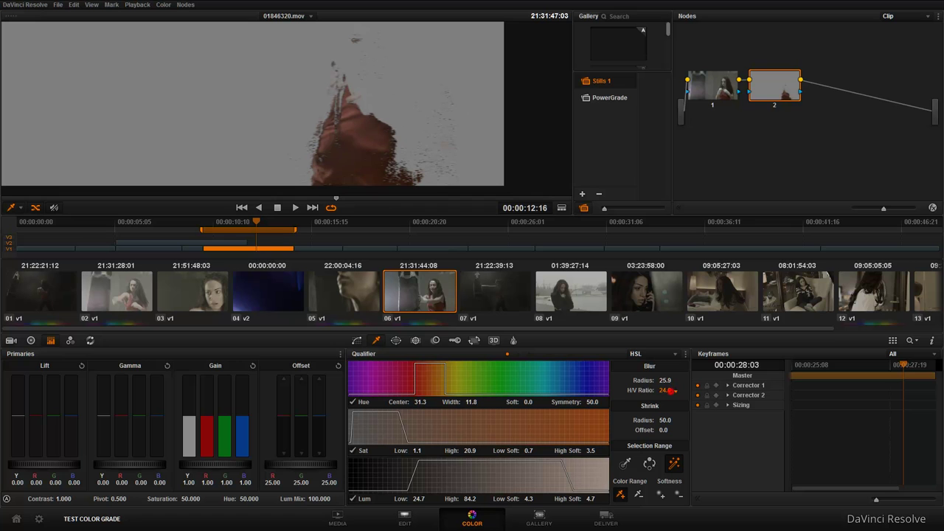
{"action": "double_click", "coordinate": [646, 379]}
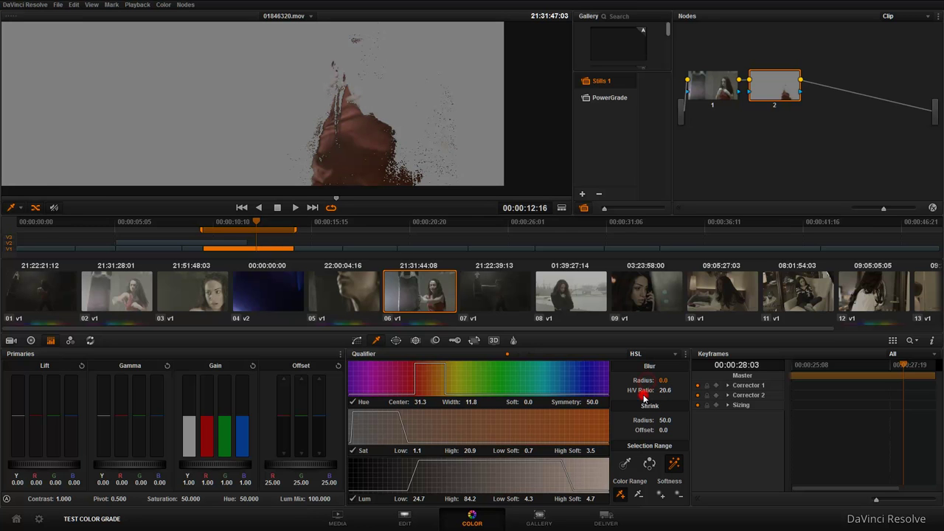
{"action": "mouse_move", "coordinate": [662, 380]}
{"action": "left_mouse_down"}
{"action": "mouse_move", "coordinate": [693, 379]}
{"action": "mouse_move", "coordinate": [641, 390]}
{"action": "mouse_move", "coordinate": [671, 390]}
{"action": "left_mouse_up"}
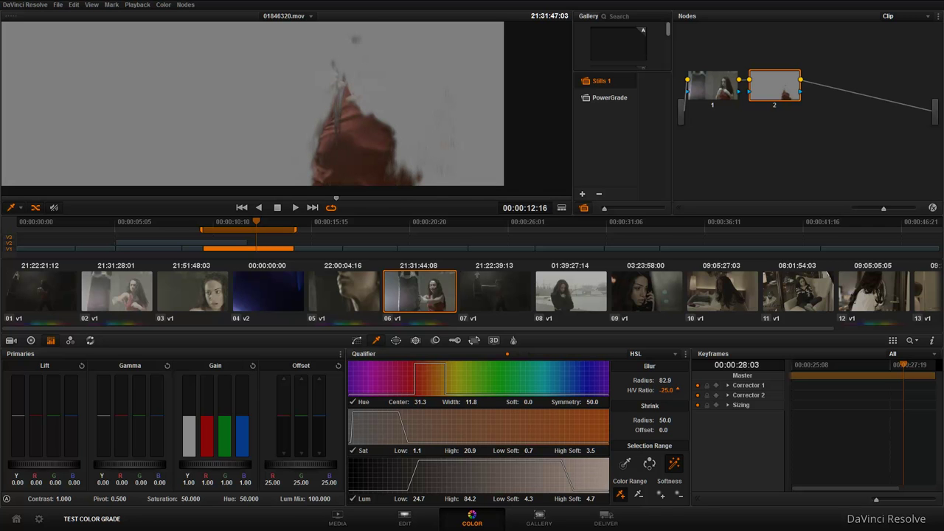
{"action": "double_click", "coordinate": [641, 390]}
{"action": "double_click", "coordinate": [642, 379]}
Step: Try shrink radius and offset on the matte, then reset them to 50 and 0
{"action": "left_click_drag", "start_coordinate": [665, 419], "coordinate": [643, 421]}
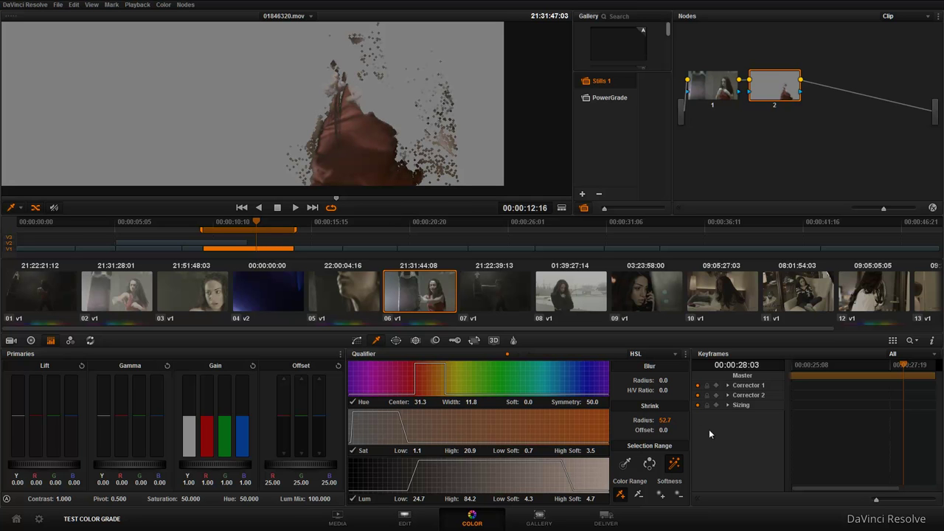
{"action": "left_click_drag", "start_coordinate": [667, 431], "coordinate": [653, 431]}
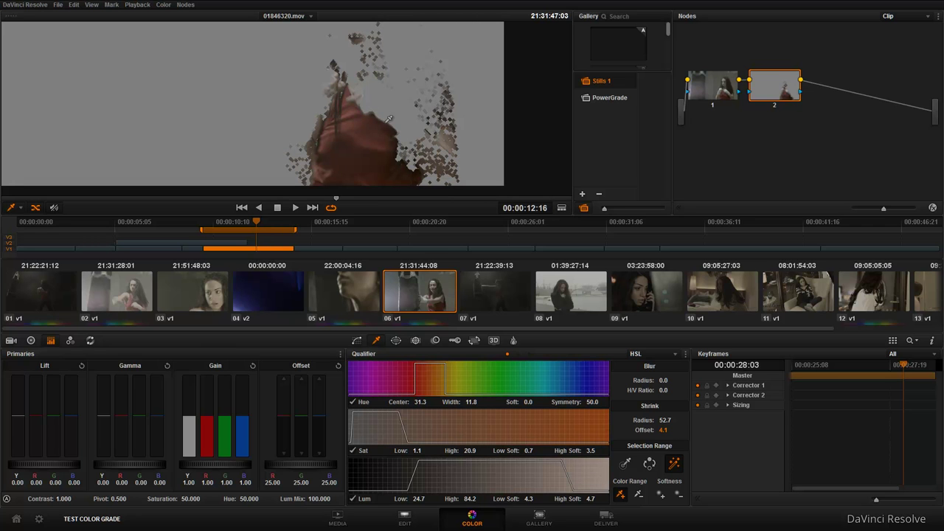
{"action": "left_click_drag", "start_coordinate": [665, 420], "coordinate": [651, 420]}
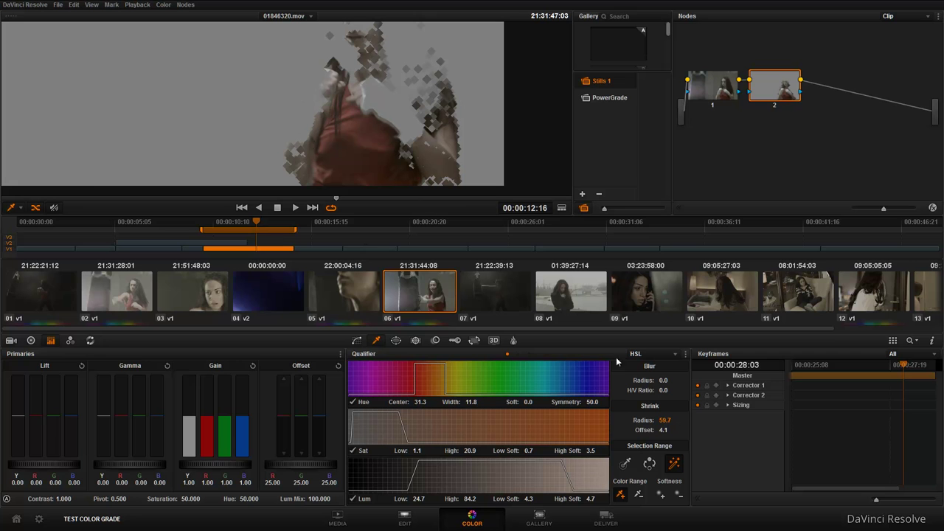
{"action": "mouse_move", "coordinate": [668, 428]}
{"action": "left_mouse_down"}
{"action": "mouse_move", "coordinate": [649, 429]}
{"action": "mouse_move", "coordinate": [670, 430]}
{"action": "mouse_move", "coordinate": [676, 420]}
{"action": "left_mouse_up"}
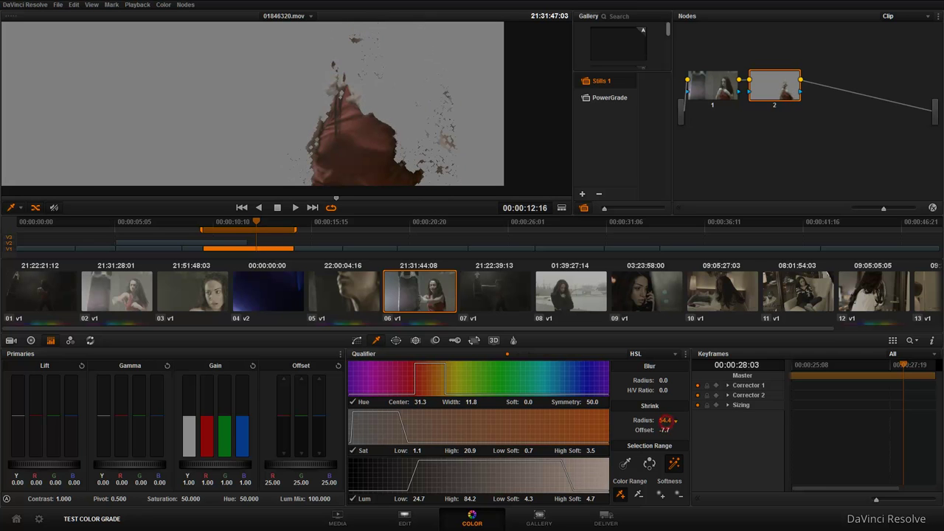
{"action": "double_click", "coordinate": [654, 420]}
{"action": "double_click", "coordinate": [646, 429]}
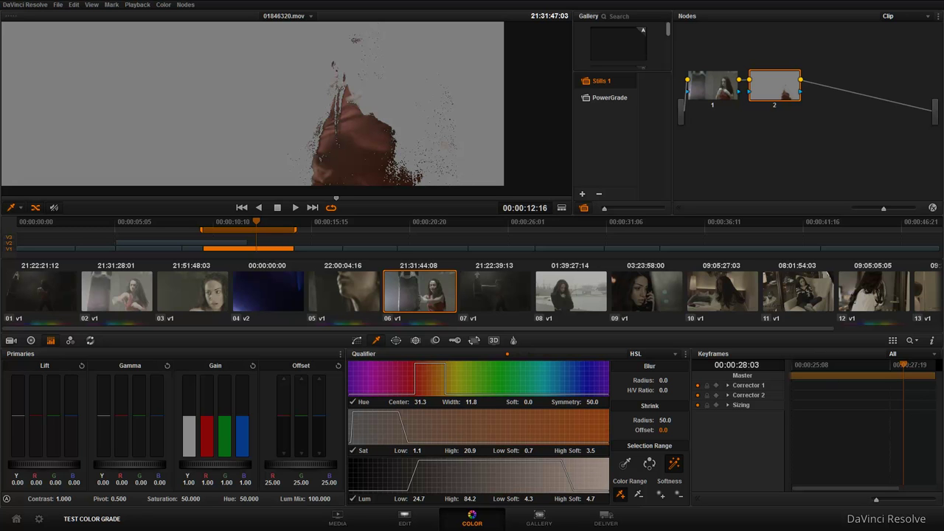
{"action": "scroll", "coordinate": [457, 170], "scroll_direction": "down", "scroll_amount": 3}
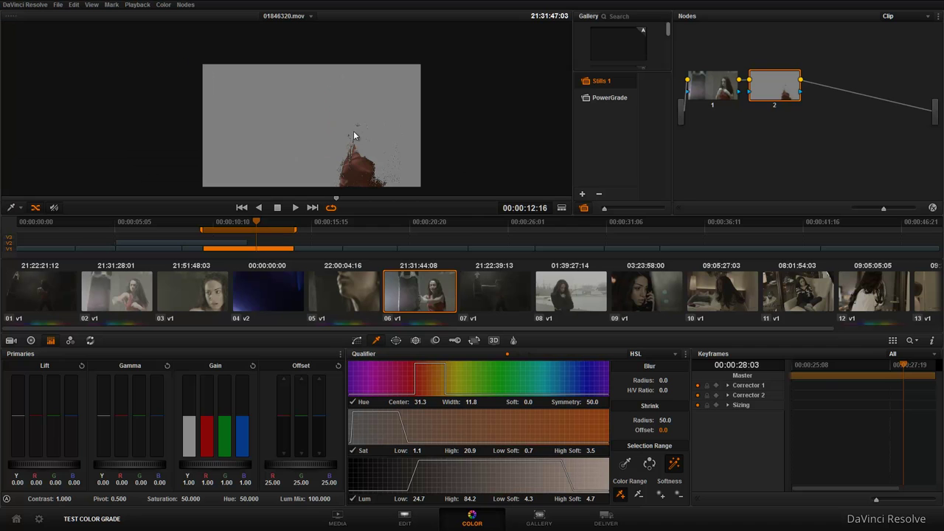
{"action": "scroll", "coordinate": [381, 139], "scroll_direction": "up", "scroll_amount": 2}
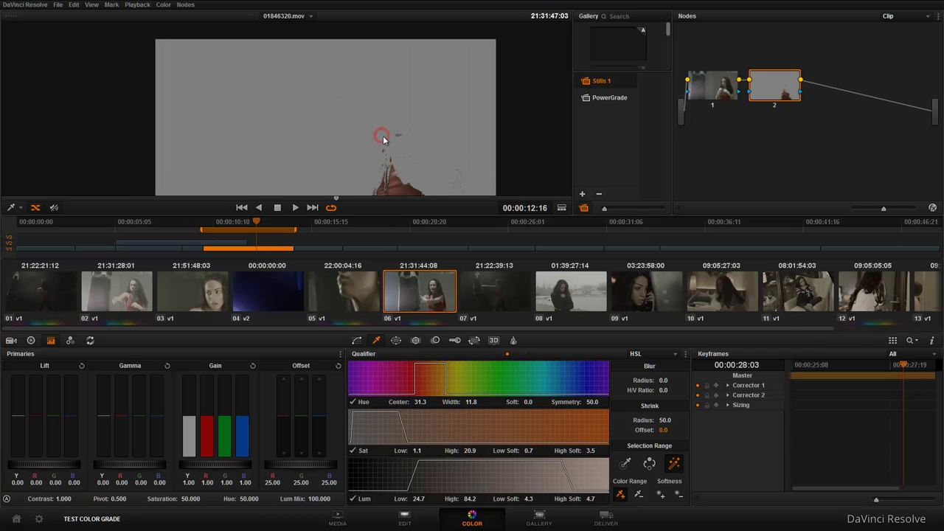
{"action": "scroll", "coordinate": [398, 151], "scroll_direction": "up", "scroll_amount": 1}
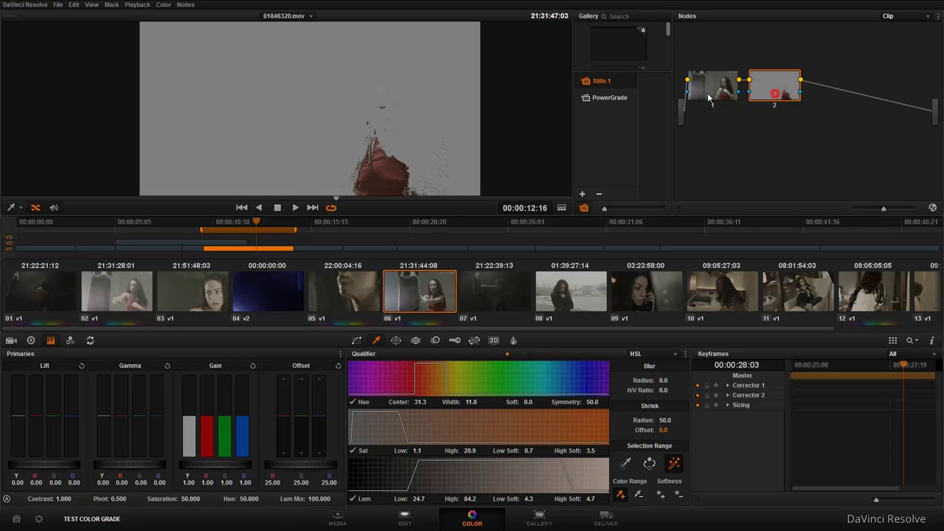
Step: Show the primaries as colour wheels and raise node 2's saturation to 100
{"action": "left_click", "coordinate": [30, 341]}
{"action": "left_click_drag", "start_coordinate": [187, 498], "coordinate": [243, 498]}
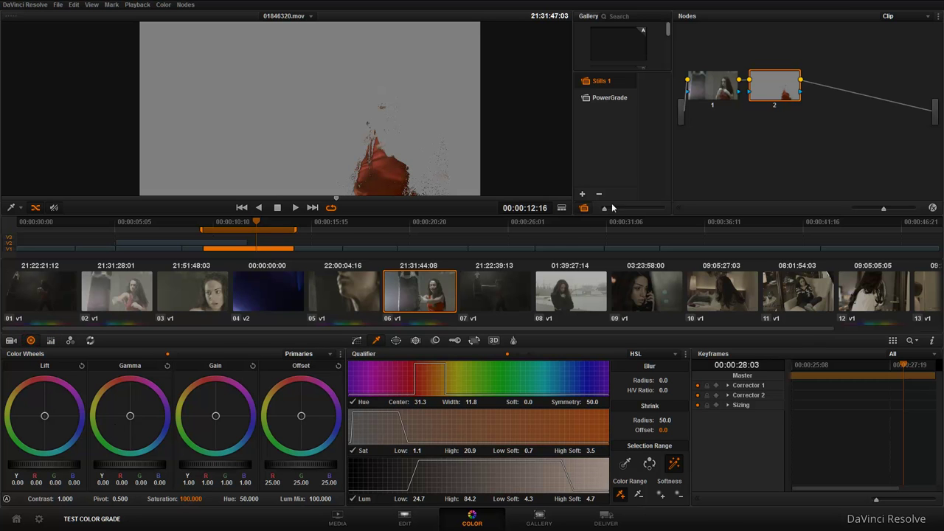
{"action": "left_click", "coordinate": [719, 90]}
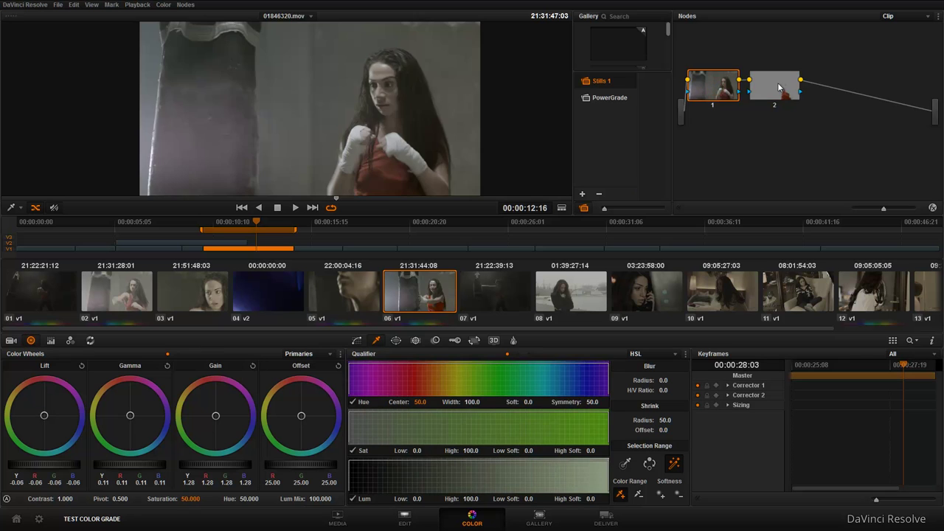
{"action": "left_click", "coordinate": [780, 87]}
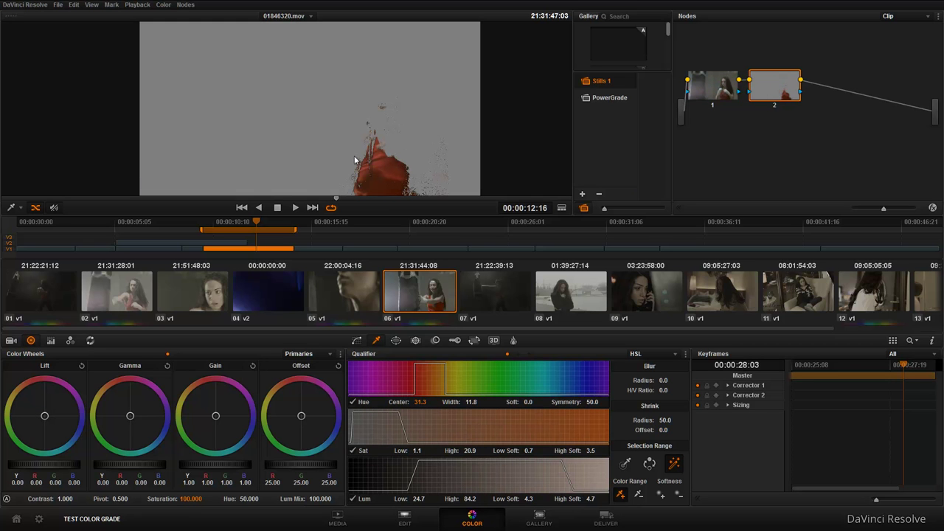
Step: Toggle node 1 off and on with Ctrl+D to compare the result, leaving it enabled
{"action": "left_click", "coordinate": [713, 90]}
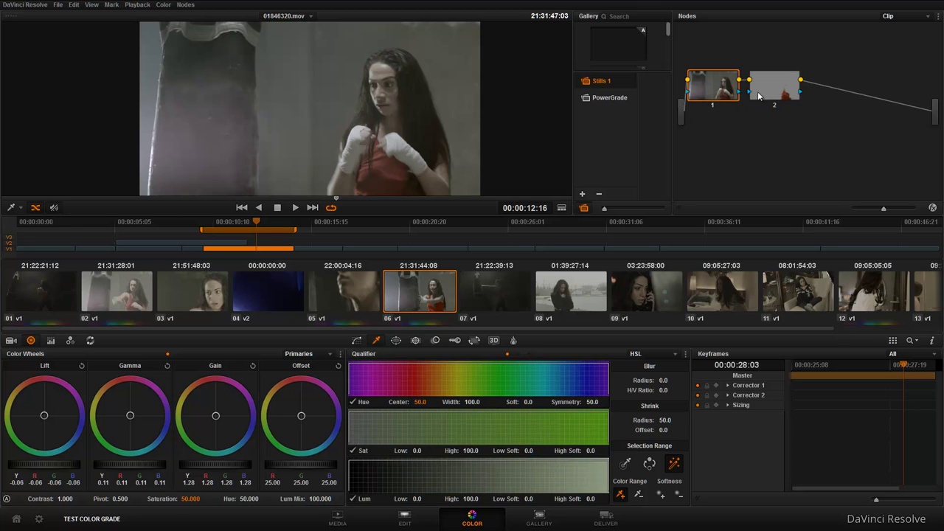
{"action": "key", "text": "ctrl+d"}
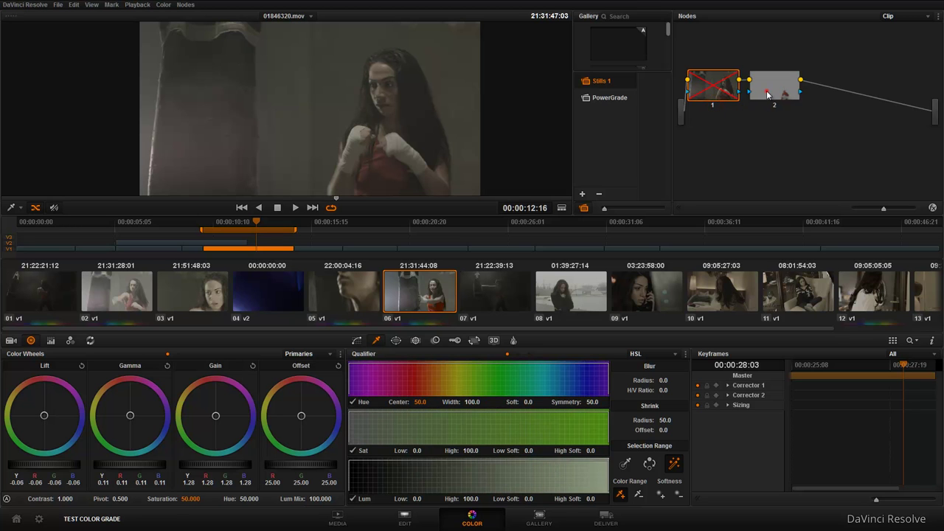
{"action": "left_click", "coordinate": [777, 91]}
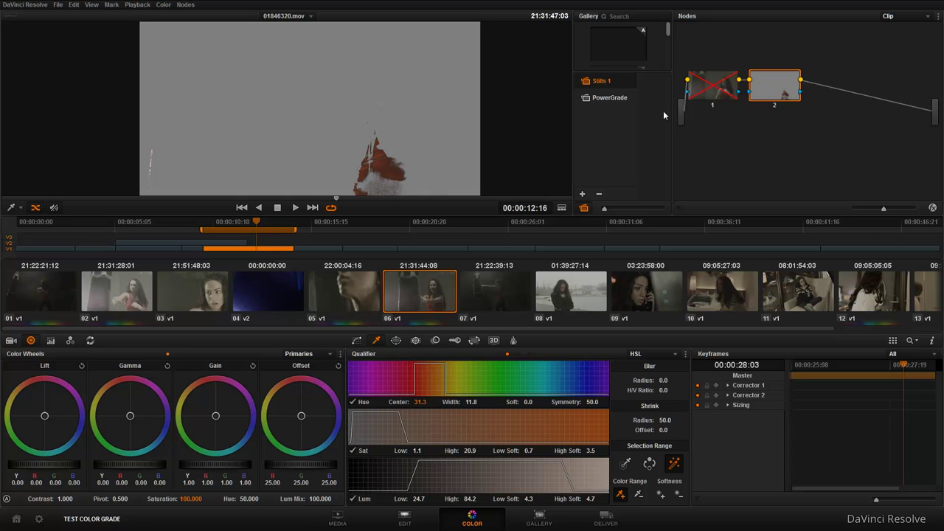
{"action": "mouse_move", "coordinate": [713, 108]}
{"action": "left_click", "coordinate": [713, 107]}
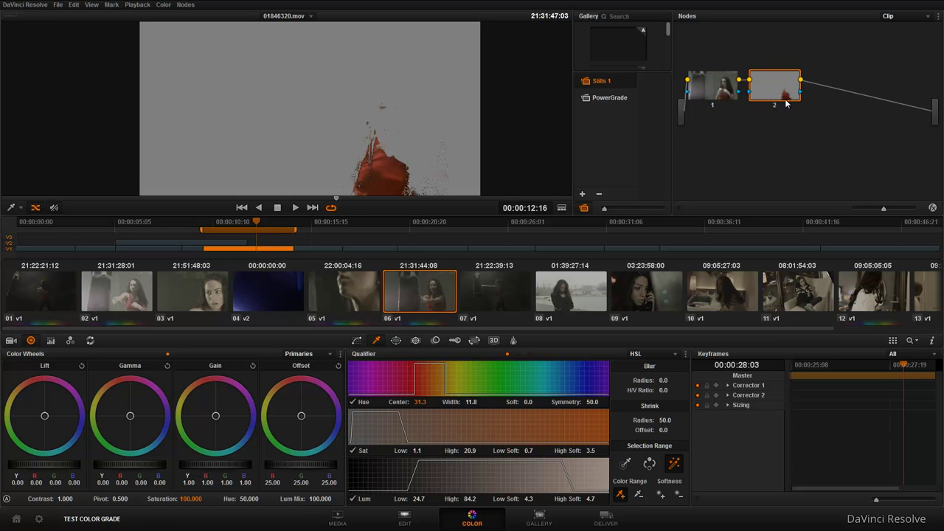
{"action": "left_click", "coordinate": [713, 107]}
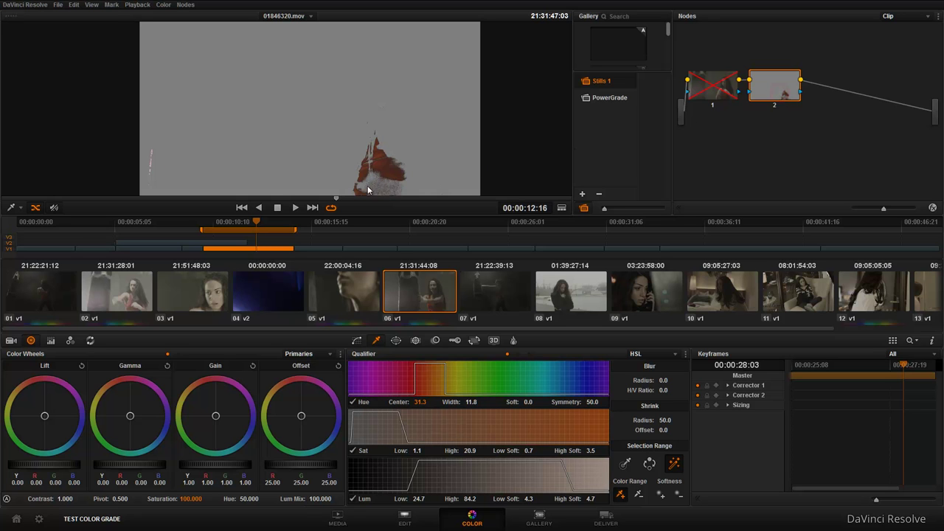
{"action": "left_click", "coordinate": [713, 104]}
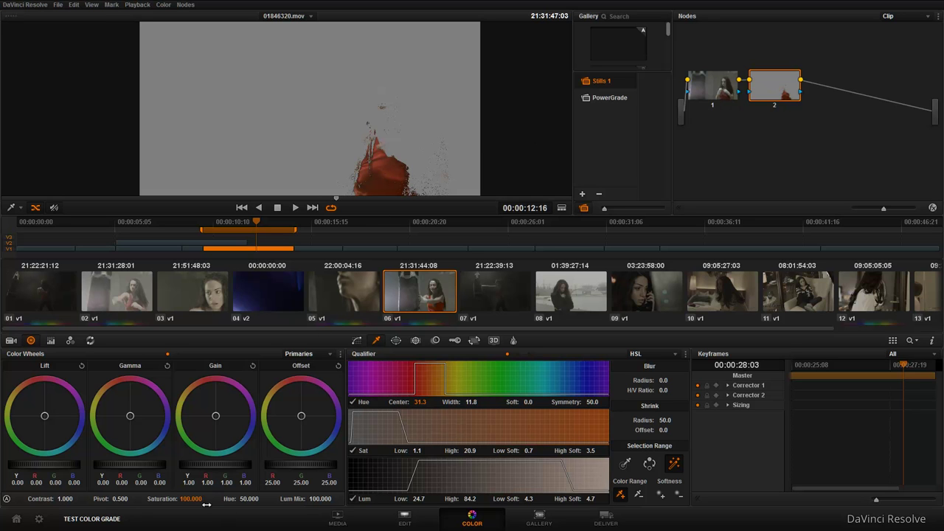
Step: Try shifting the Gain and Gamma colour balance, then reset both to neutral
{"action": "left_click_drag", "start_coordinate": [217, 424], "coordinate": [221, 422]}
{"action": "left_click_drag", "start_coordinate": [256, 465], "coordinate": [233, 433]}
{"action": "left_click_drag", "start_coordinate": [171, 478], "coordinate": [172, 409]}
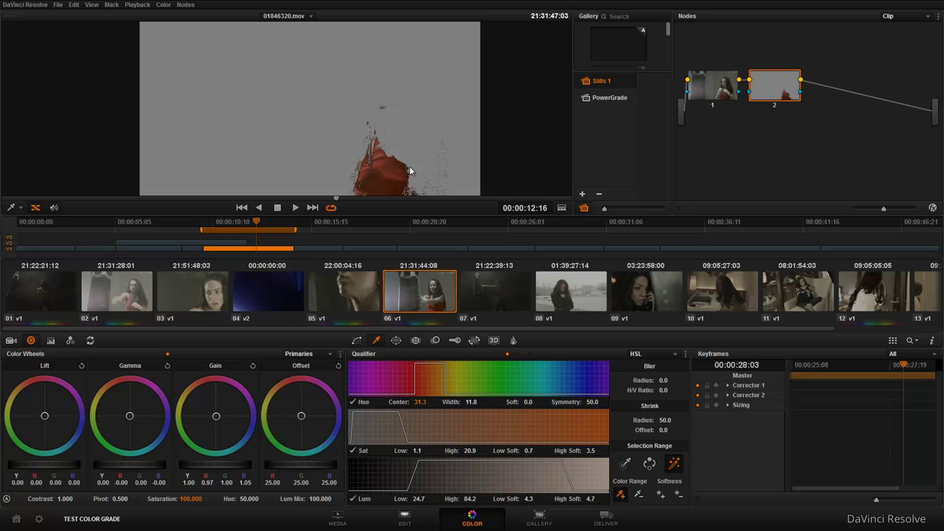
{"action": "left_click", "coordinate": [167, 365]}
{"action": "left_click", "coordinate": [252, 365]}
Step: Add outside node 3 with lift -0.04 and blue-cyan highlights (gain 1.14, blue 1.29), then serial node 4
{"action": "right_click", "coordinate": [769, 89]}
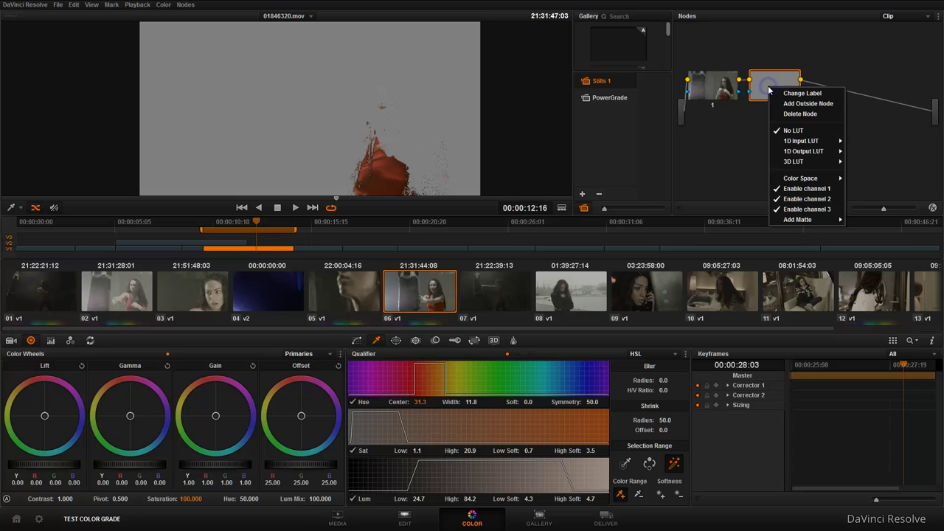
{"action": "left_click", "coordinate": [808, 103]}
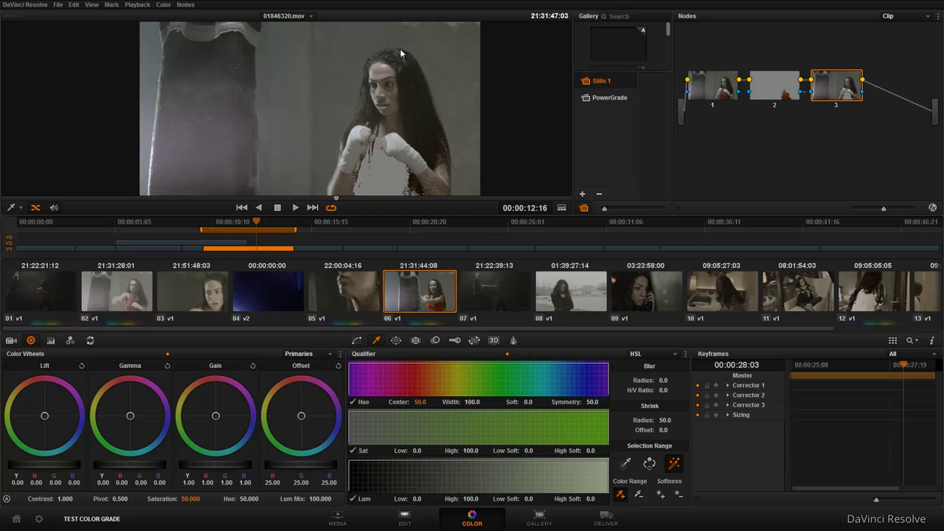
{"action": "left_click_drag", "start_coordinate": [224, 417], "coordinate": [241, 454]}
{"action": "left_click", "coordinate": [133, 419]}
{"action": "left_click_drag", "start_coordinate": [49, 464], "coordinate": [6, 471]}
{"action": "left_click_drag", "start_coordinate": [196, 464], "coordinate": [230, 466]}
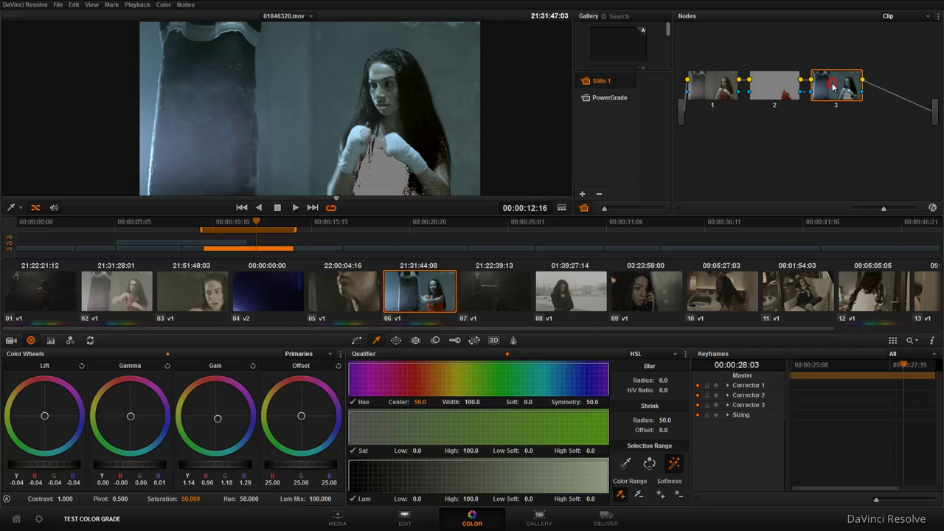
{"action": "key", "text": "alt+s"}
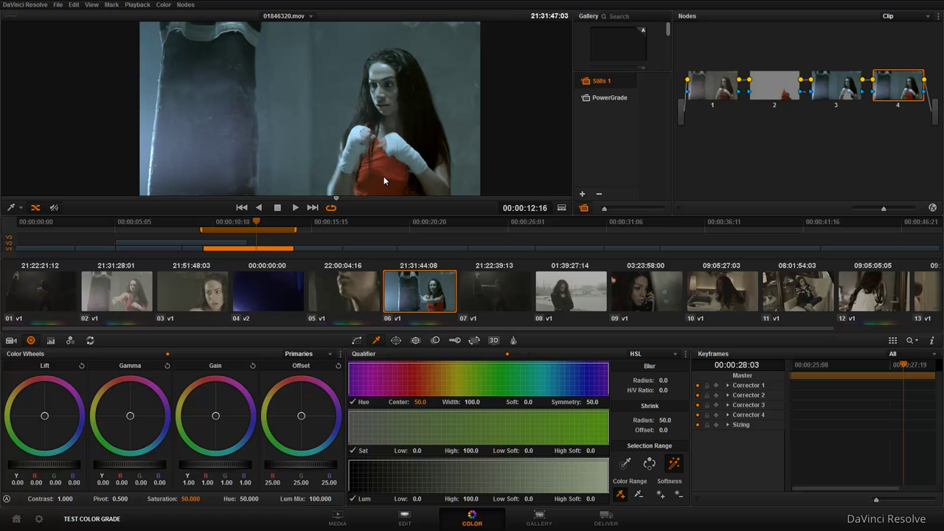
Step: Compare node 2's red-area key with outside node 3 and the ungraded node 4
{"action": "left_click", "coordinate": [780, 93]}
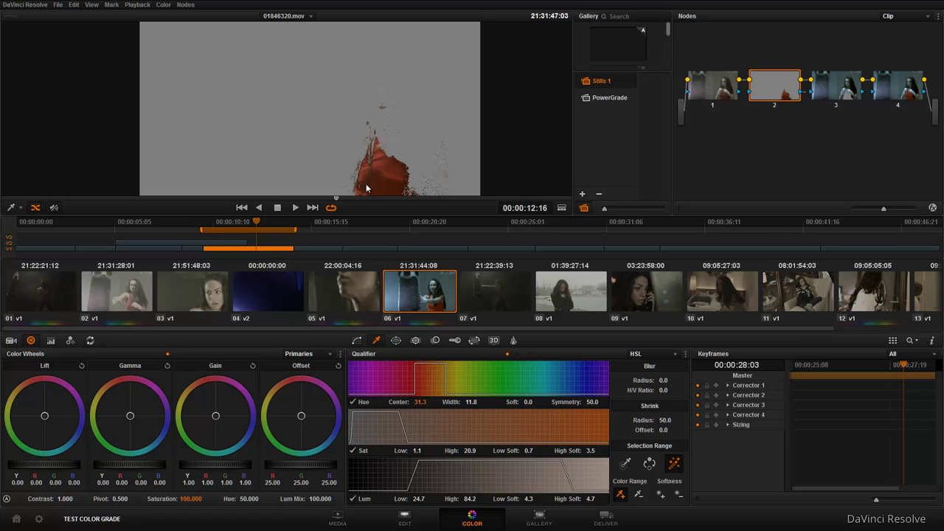
{"action": "left_click", "coordinate": [833, 87]}
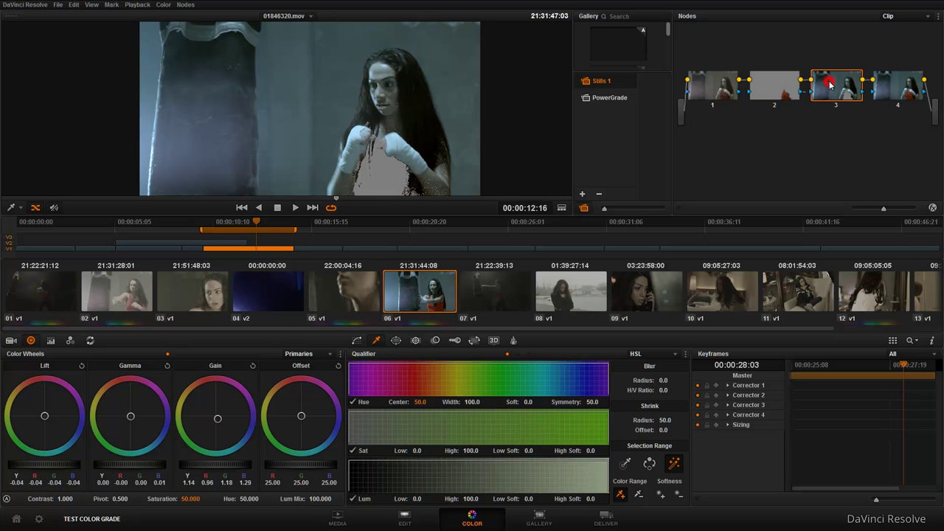
{"action": "right_click", "coordinate": [839, 93]}
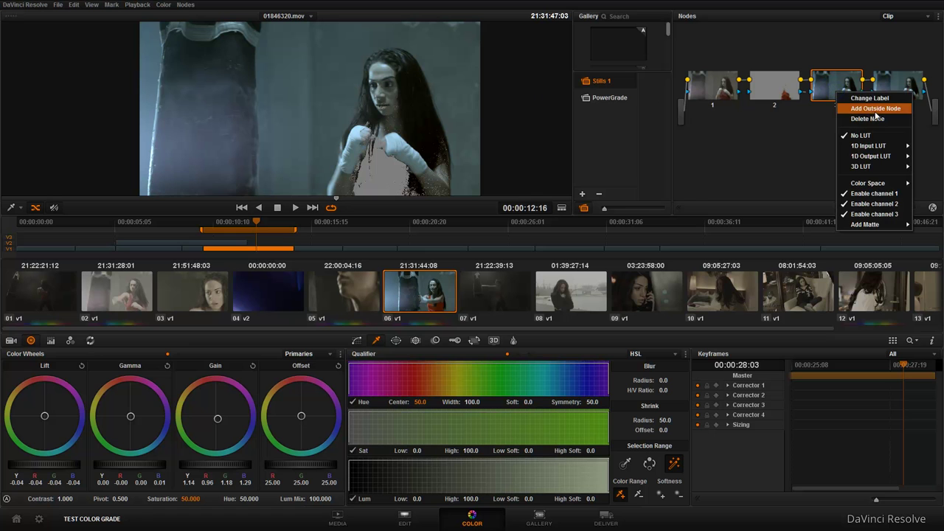
{"action": "left_click", "coordinate": [855, 108]}
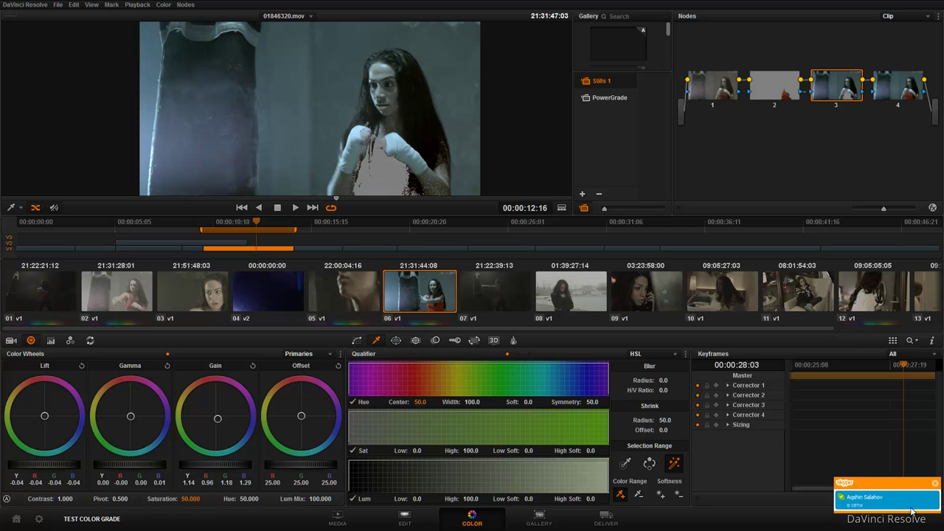
{"action": "left_click", "coordinate": [885, 498]}
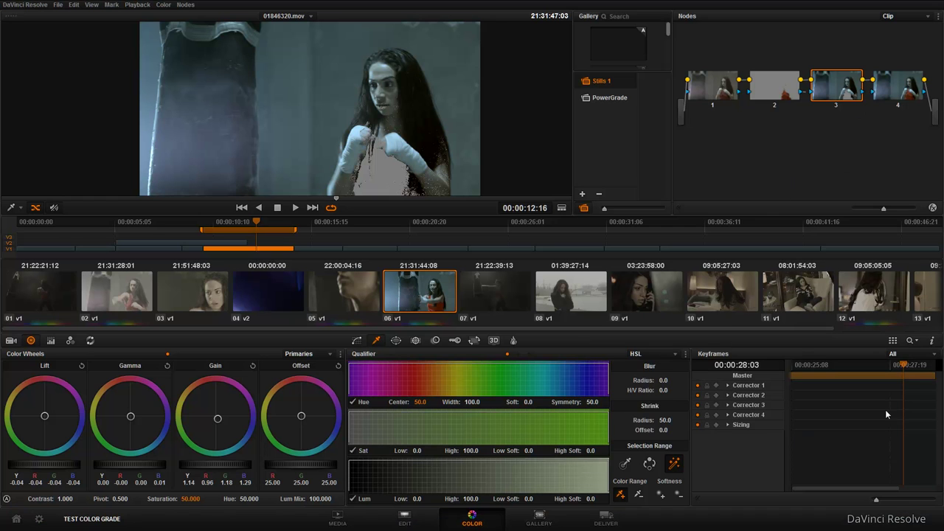
{"action": "left_click", "coordinate": [899, 85]}
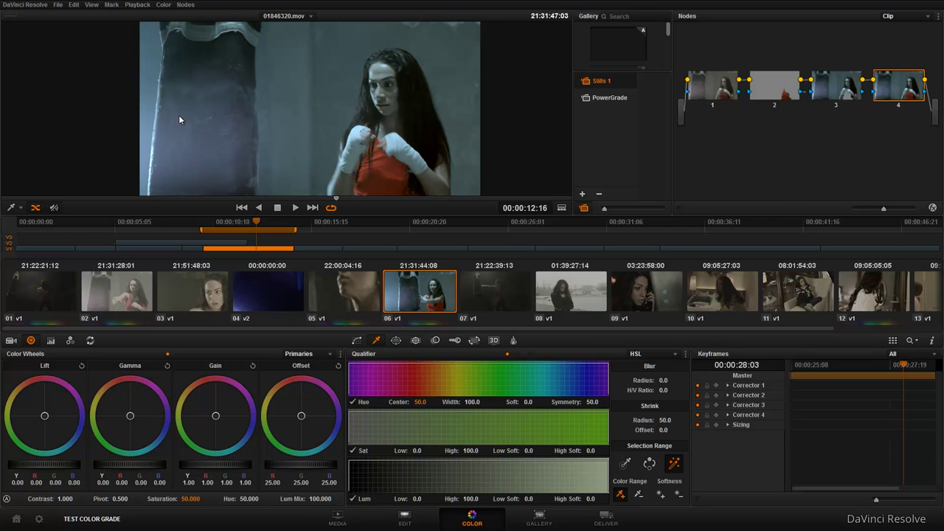
{"action": "scroll", "coordinate": [297, 104], "scroll_direction": "down", "scroll_amount": 2}
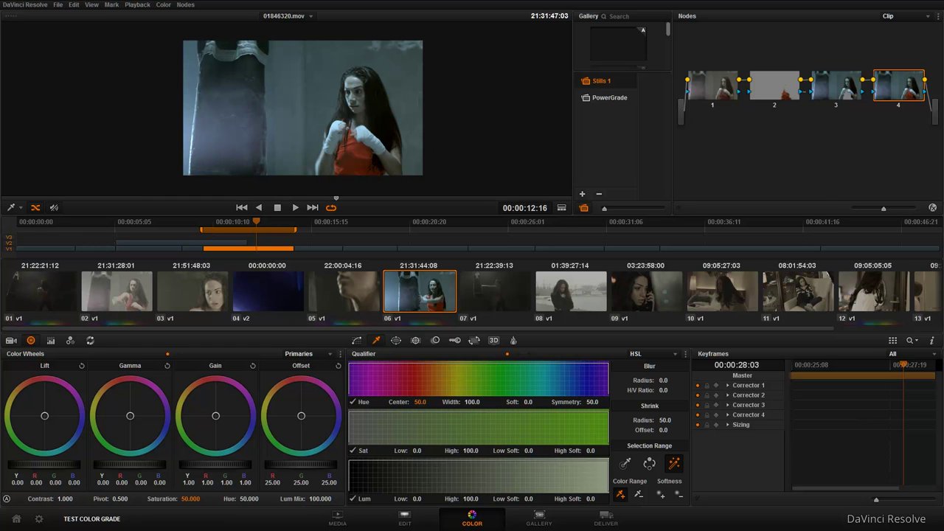
Step: Delete nodes 4 and 3, then add a parallel node beside node 2
{"action": "key", "text": "Delete"}
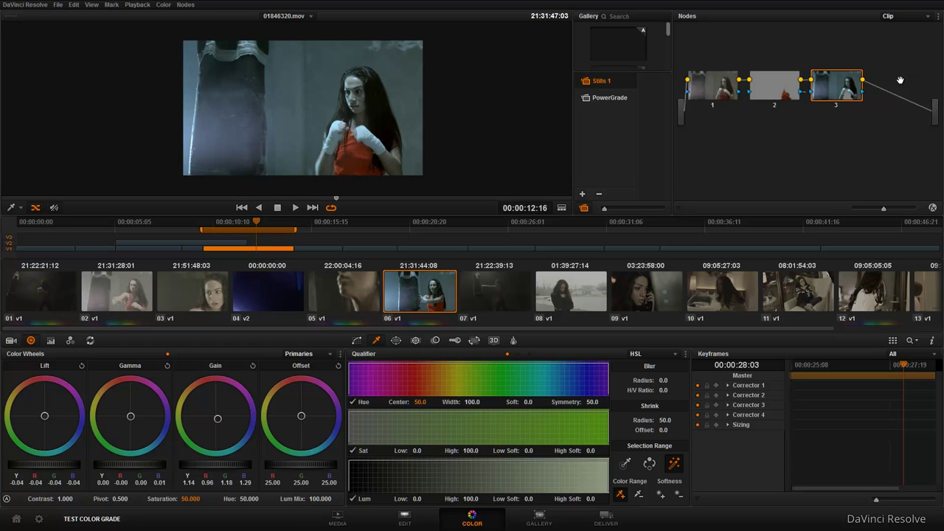
{"action": "key", "text": "Delete"}
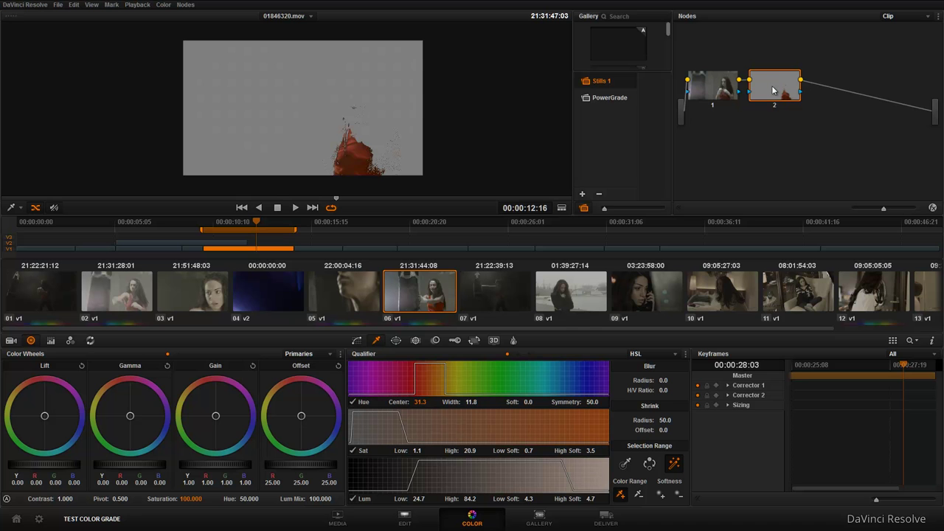
{"action": "left_click", "coordinate": [185, 6]}
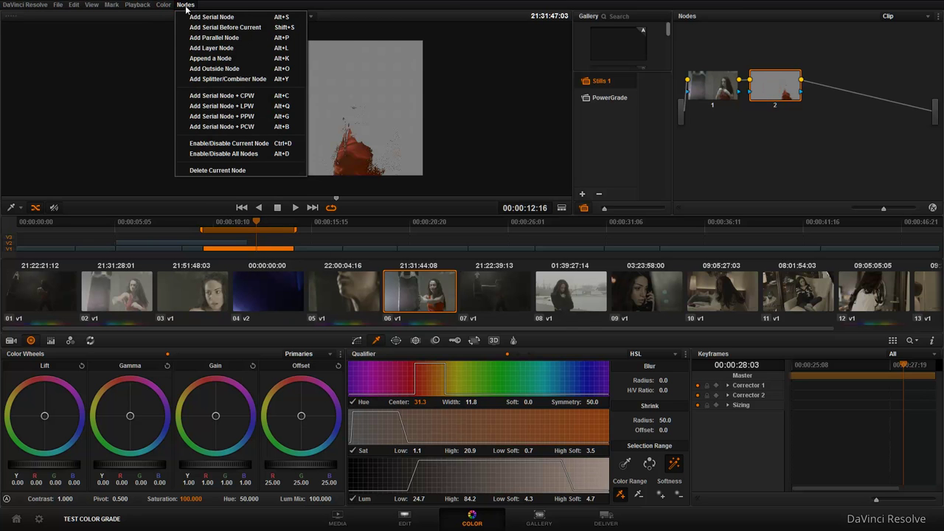
{"action": "left_click", "coordinate": [248, 38]}
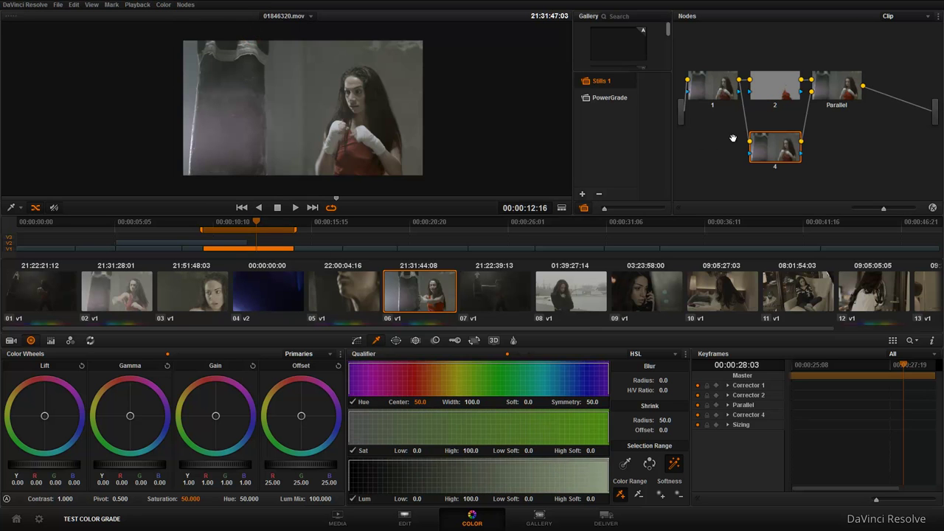
Step: Tidy the layout by repositioning the Parallel mixer and node 2, then select node 4
{"action": "left_click", "coordinate": [184, 6]}
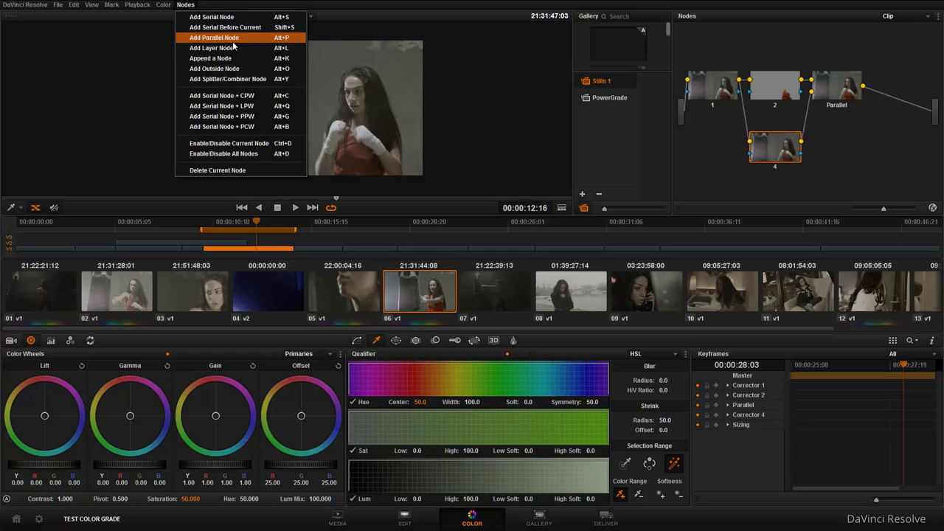
{"action": "left_click_drag", "start_coordinate": [836, 94], "coordinate": [861, 106]}
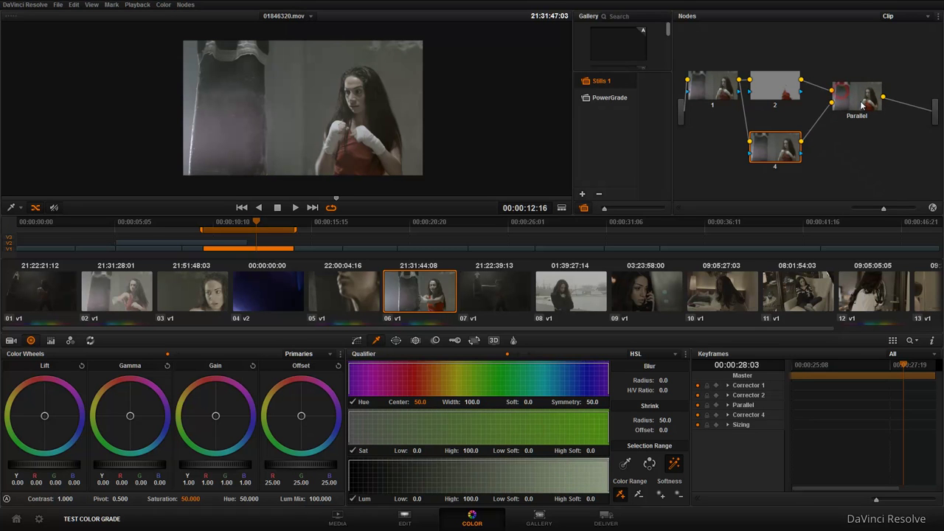
{"action": "left_click_drag", "start_coordinate": [774, 94], "coordinate": [785, 84]}
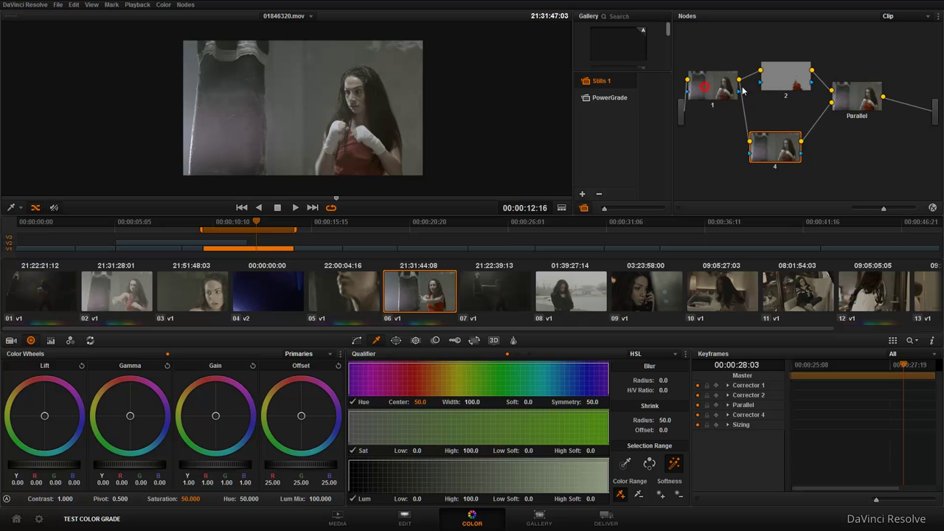
{"action": "left_click_drag", "start_coordinate": [780, 78], "coordinate": [779, 89]}
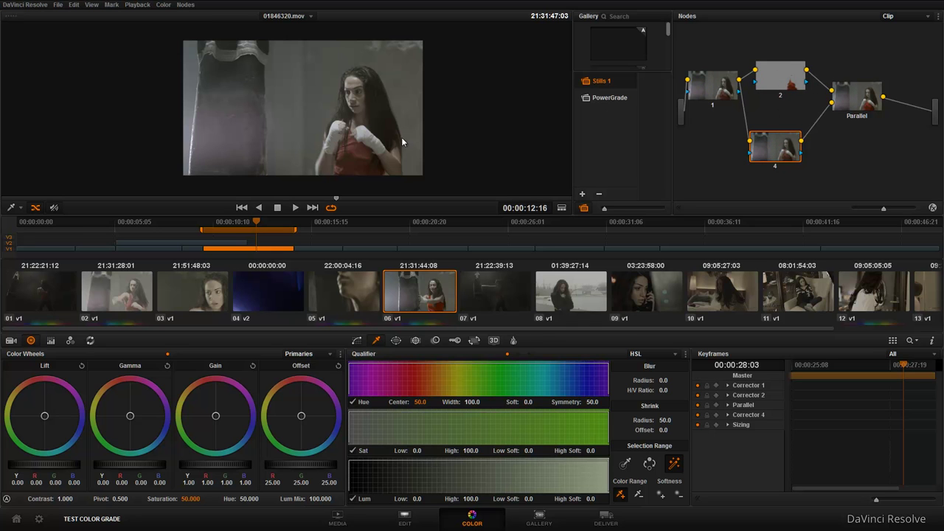
{"action": "left_click", "coordinate": [778, 156]}
{"action": "left_click", "coordinate": [13, 208]}
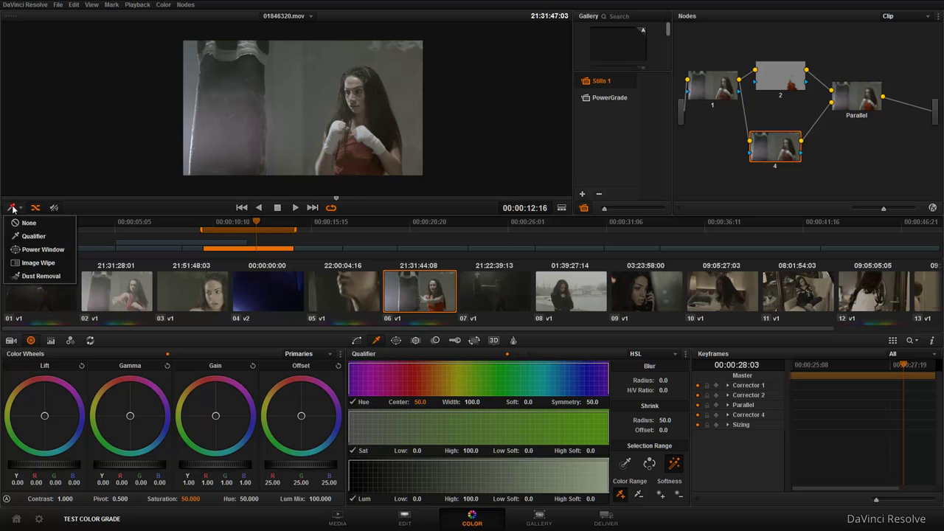
Step: Key node 4 on sampled bright areas, tuning the hue to centre 71.2, width 55.8
{"action": "left_click", "coordinate": [35, 239]}
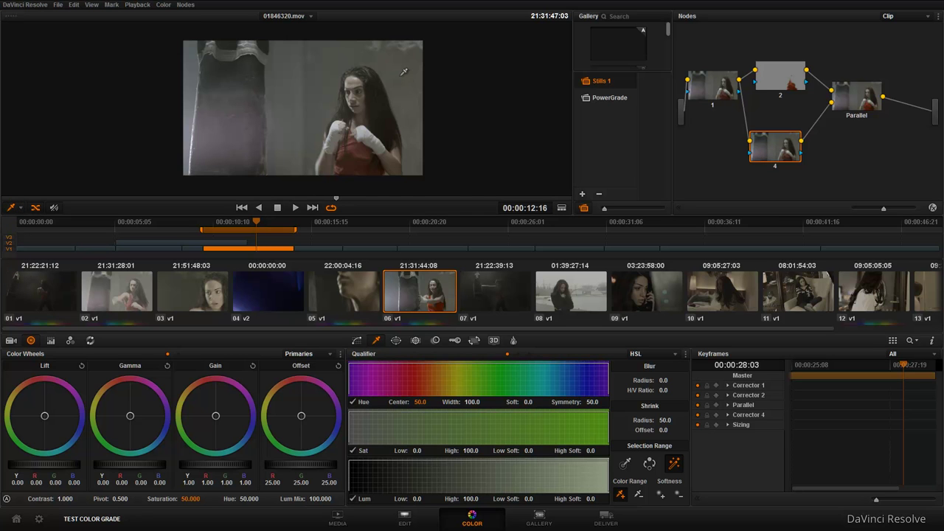
{"action": "left_click", "coordinate": [626, 465]}
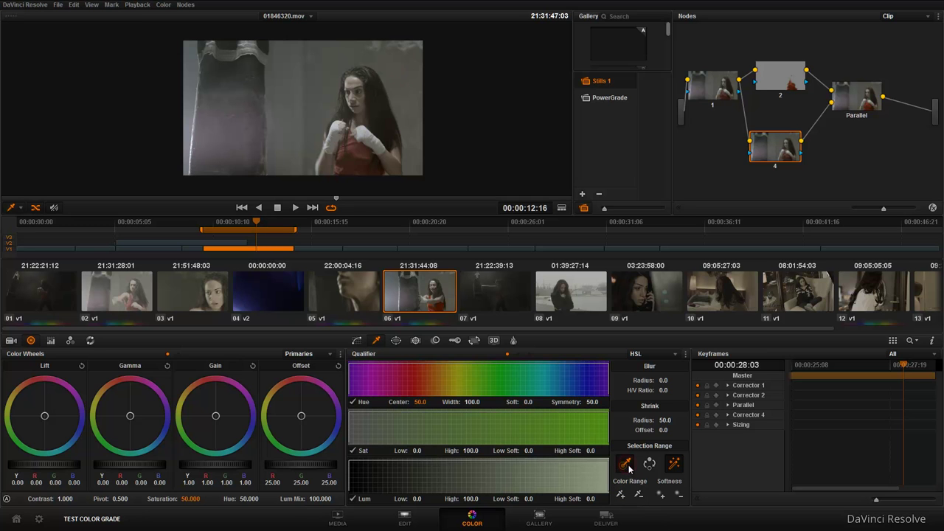
{"action": "left_click", "coordinate": [407, 71]}
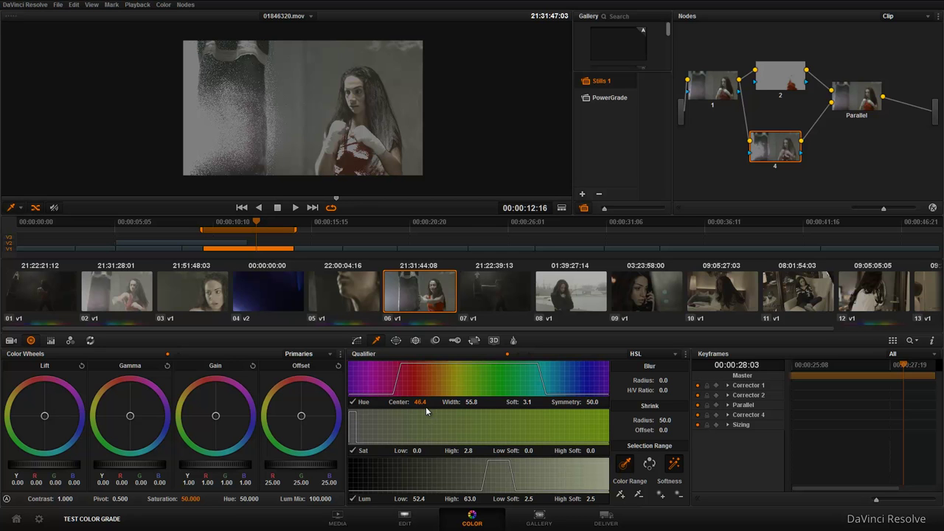
{"action": "left_click_drag", "start_coordinate": [420, 402], "coordinate": [430, 402]}
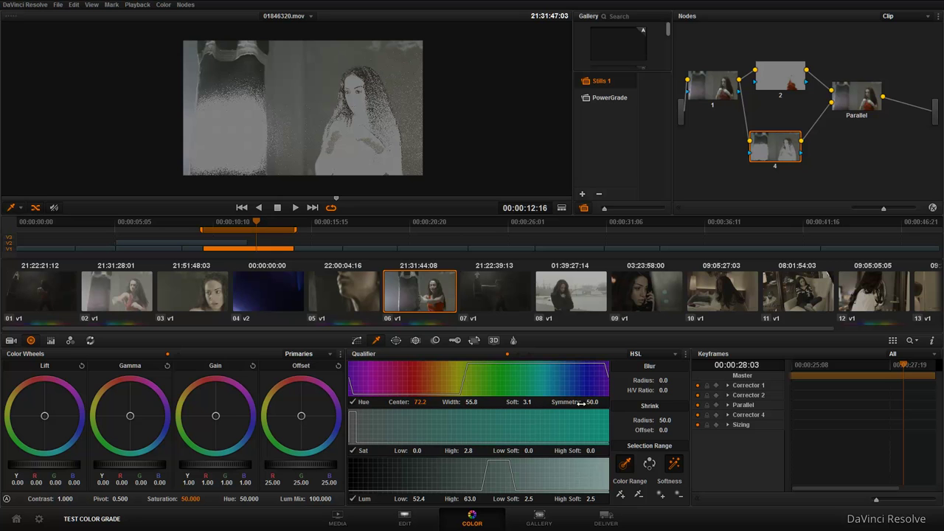
{"action": "left_click_drag", "start_coordinate": [519, 402], "coordinate": [536, 403]}
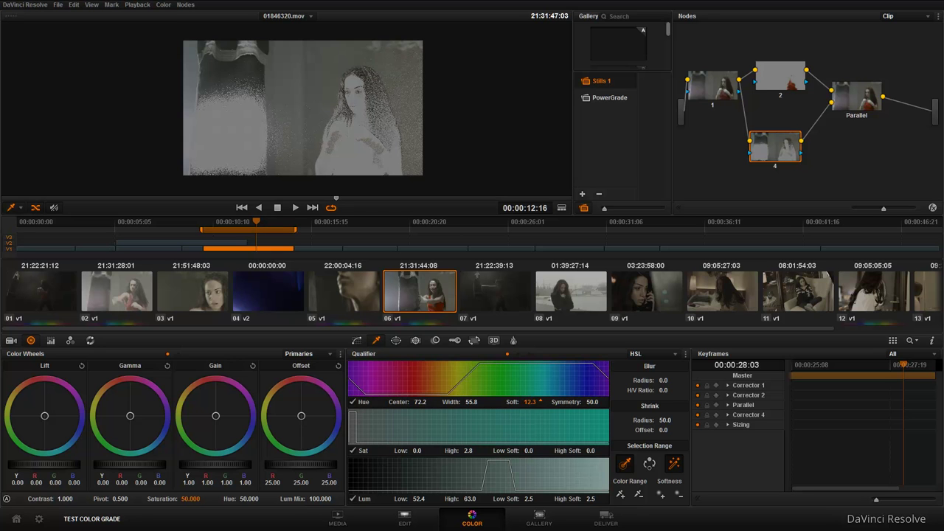
{"action": "left_click_drag", "start_coordinate": [536, 403], "coordinate": [536, 402]}
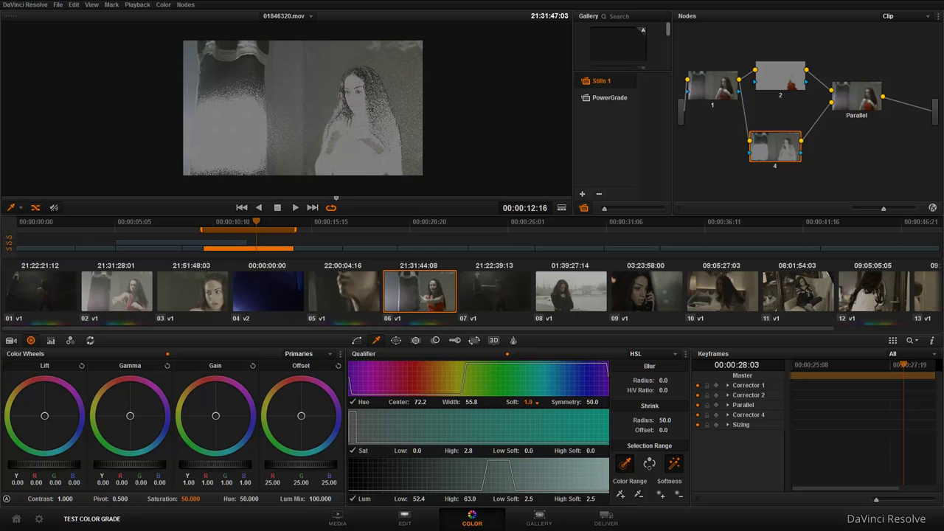
{"action": "left_click_drag", "start_coordinate": [419, 401], "coordinate": [417, 402]}
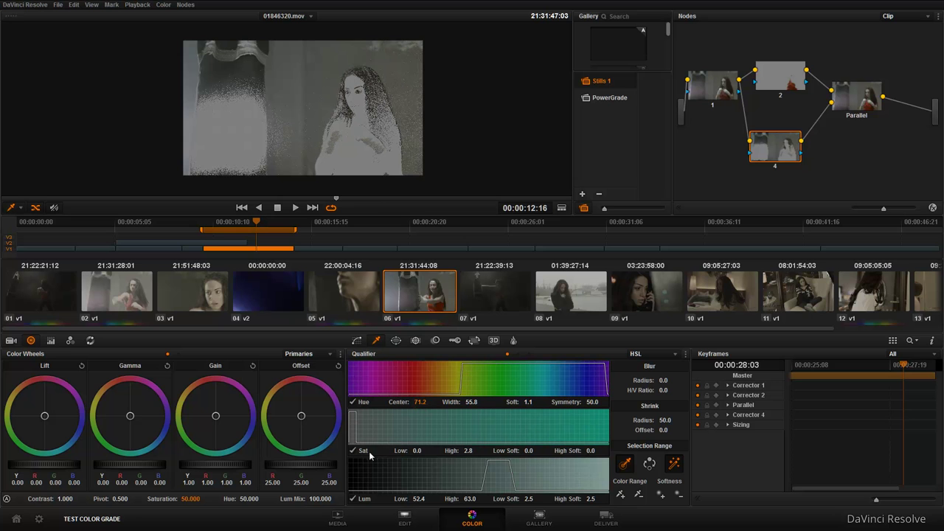
{"action": "left_click_drag", "start_coordinate": [418, 450], "coordinate": [421, 450]}
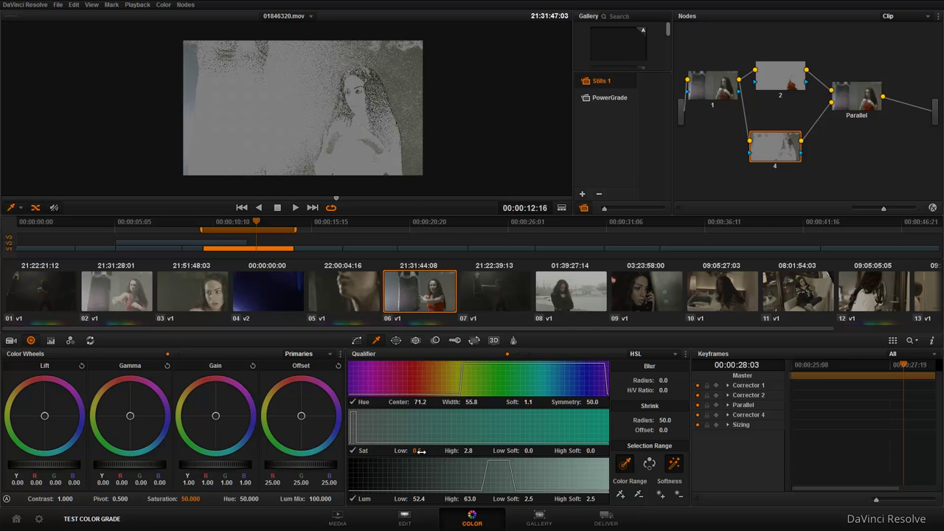
{"action": "left_click", "coordinate": [620, 494]}
{"action": "left_click", "coordinate": [402, 68]}
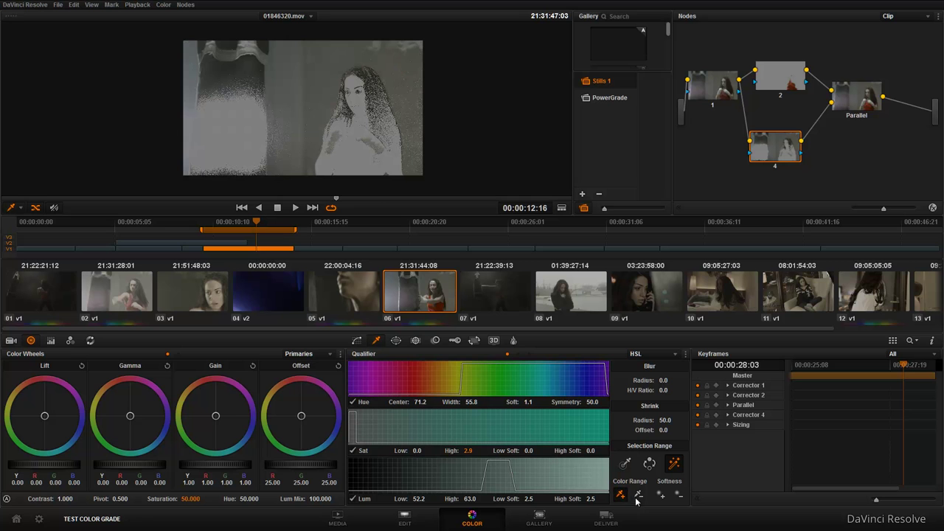
Step: Refine node 4's key with luminance limits, blur radius 11.5 and slightly shrunken edges
{"action": "left_click_drag", "start_coordinate": [421, 499], "coordinate": [427, 498]}
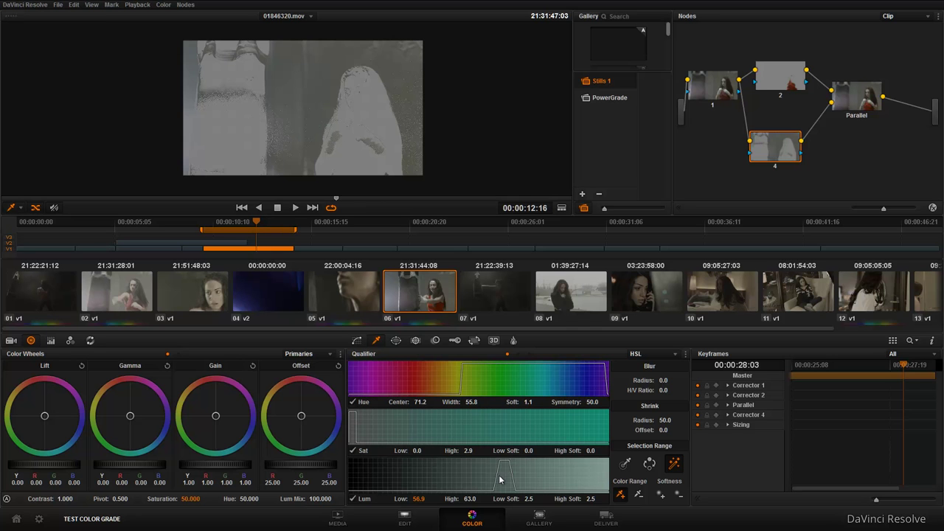
{"action": "mouse_move", "coordinate": [662, 380]}
{"action": "left_mouse_down"}
{"action": "mouse_move", "coordinate": [679, 380]}
{"action": "mouse_move", "coordinate": [675, 420]}
{"action": "left_mouse_up"}
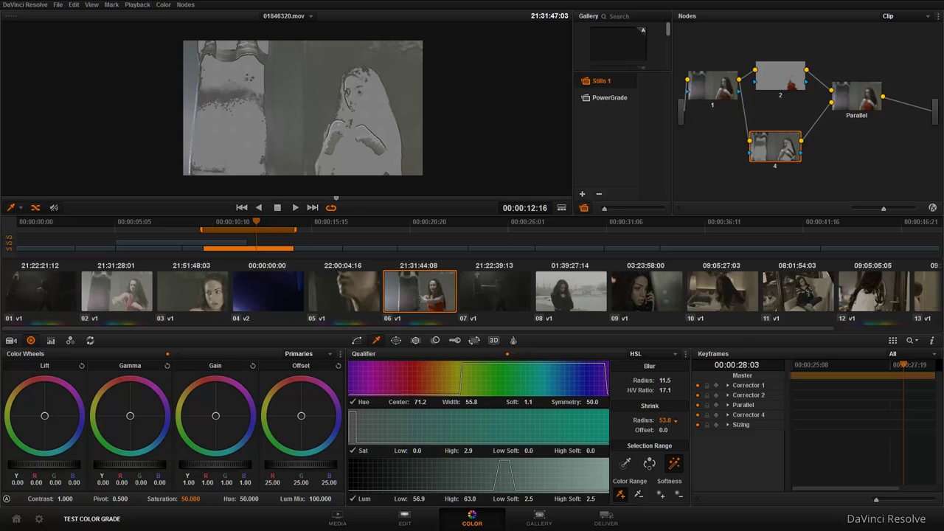
{"action": "left_click_drag", "start_coordinate": [675, 419], "coordinate": [673, 419]}
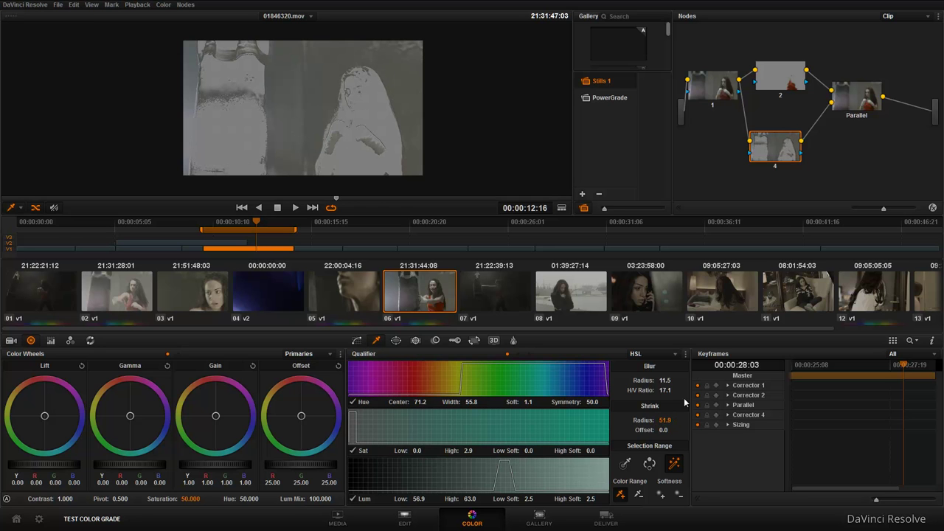
{"action": "left_click_drag", "start_coordinate": [666, 430], "coordinate": [656, 430]}
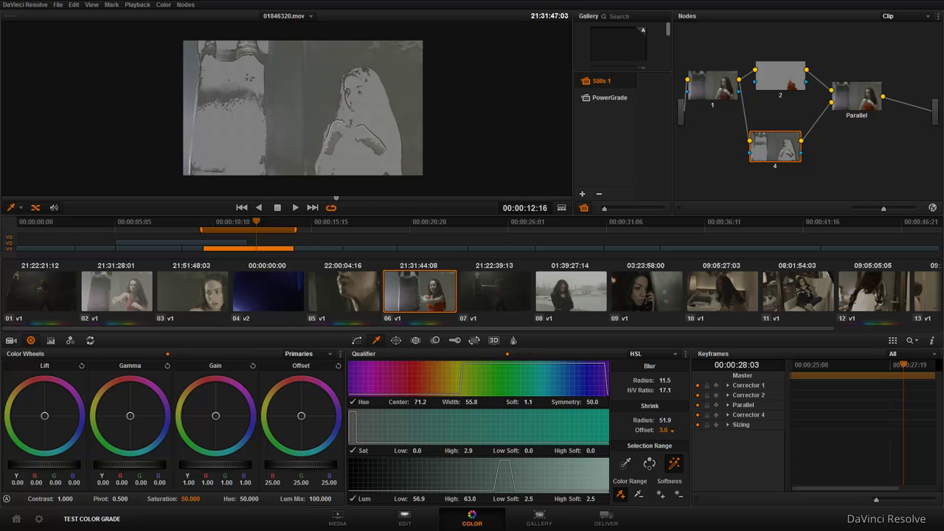
{"action": "left_click_drag", "start_coordinate": [524, 498], "coordinate": [537, 499]}
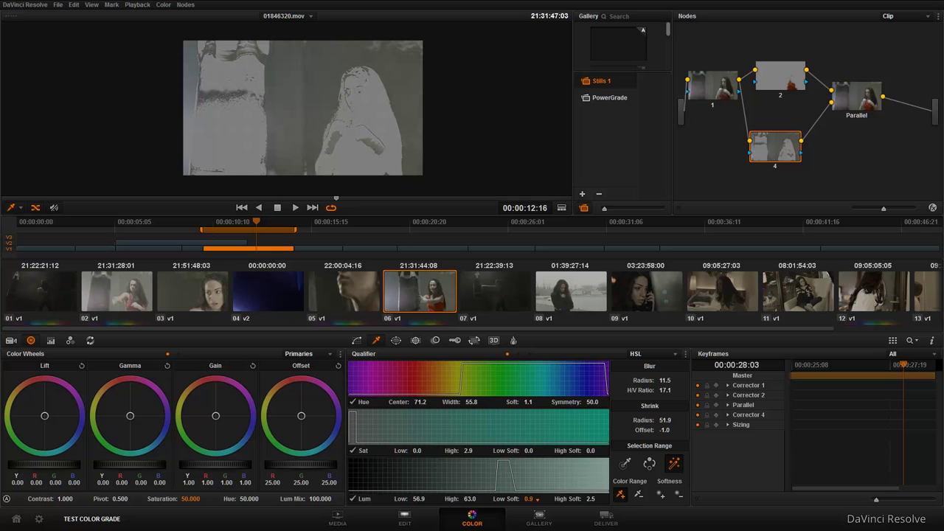
{"action": "left_click_drag", "start_coordinate": [469, 498], "coordinate": [479, 498]}
Step: Tint the keyed highlights blue with Gain and settle the luminance range at 56.4–62.1
{"action": "left_click_drag", "start_coordinate": [219, 425], "coordinate": [223, 429]}
{"action": "left_click_drag", "start_coordinate": [250, 470], "coordinate": [247, 467]}
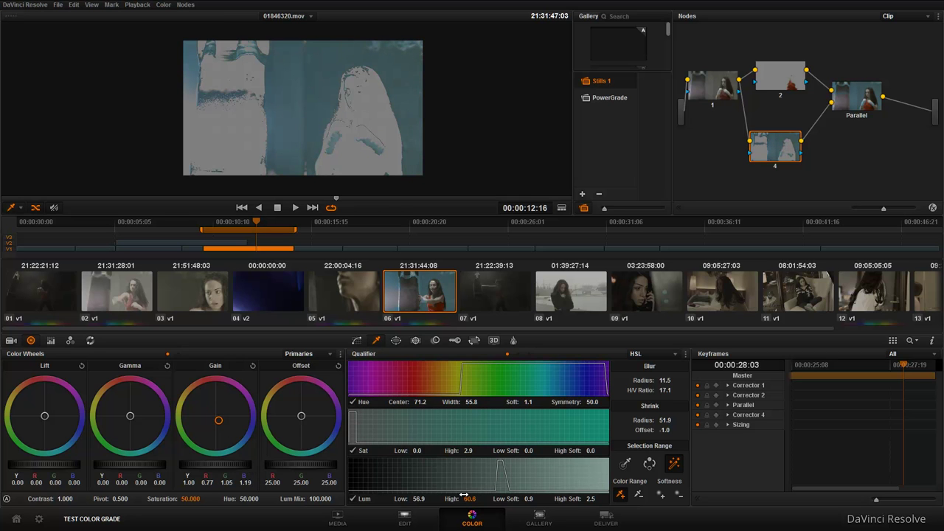
{"action": "left_click_drag", "start_coordinate": [418, 499], "coordinate": [428, 499]}
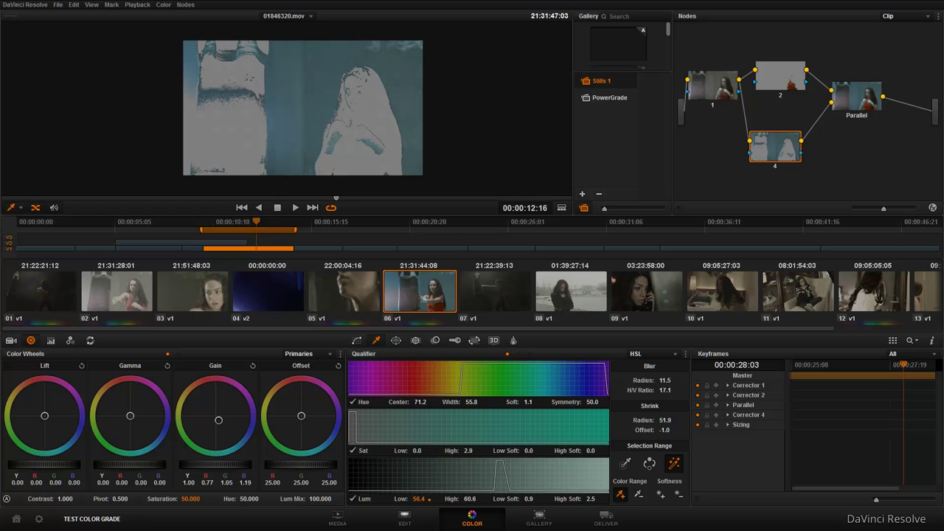
{"action": "left_click_drag", "start_coordinate": [476, 499], "coordinate": [477, 499]}
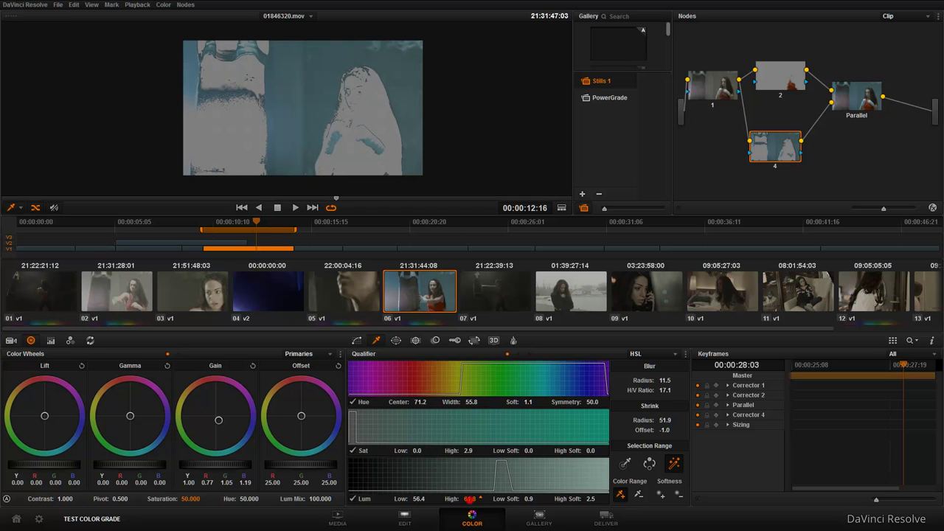
{"action": "left_click", "coordinate": [513, 499]}
Step: Add a new node 5 and place it after the Parallel mixer
{"action": "key", "text": "alt+p"}
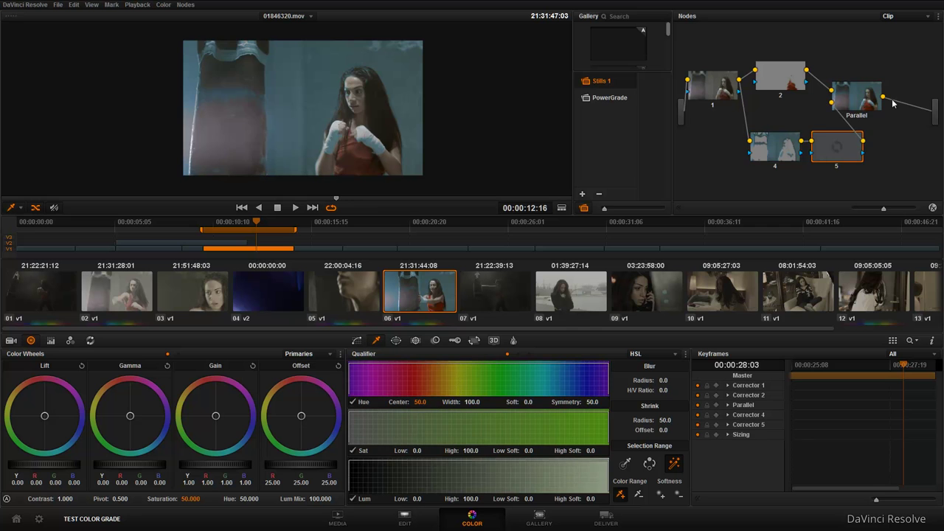
{"action": "key", "text": "ctrl+z"}
{"action": "left_click", "coordinate": [854, 104]}
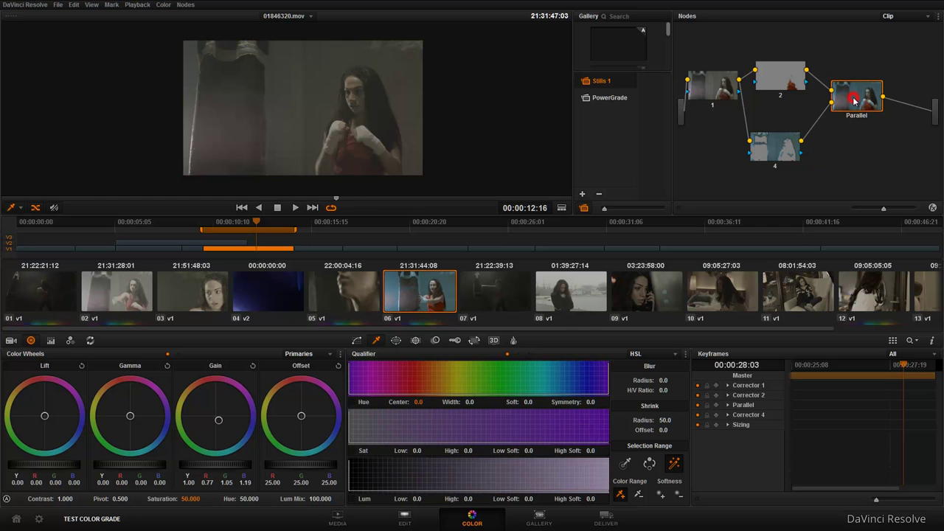
{"action": "key", "text": "alt+p"}
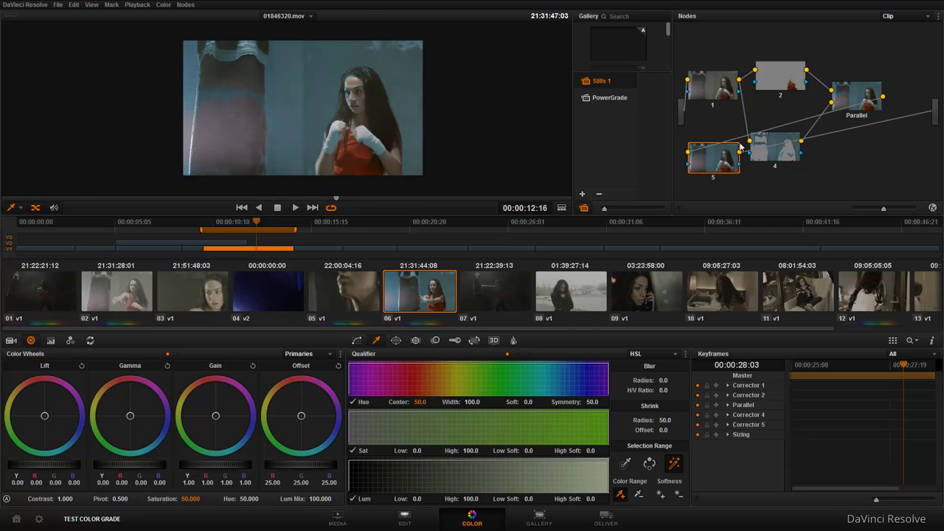
{"action": "left_click_drag", "start_coordinate": [715, 156], "coordinate": [901, 153]}
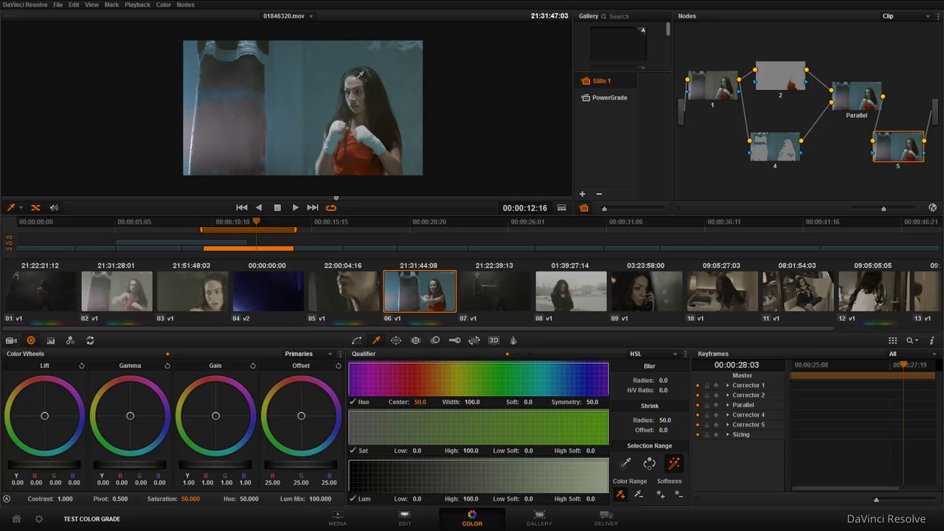
Step: Nudge node 4's highlight tint bluer, set its saturation to 100, and move it up
{"action": "left_click", "coordinate": [778, 151]}
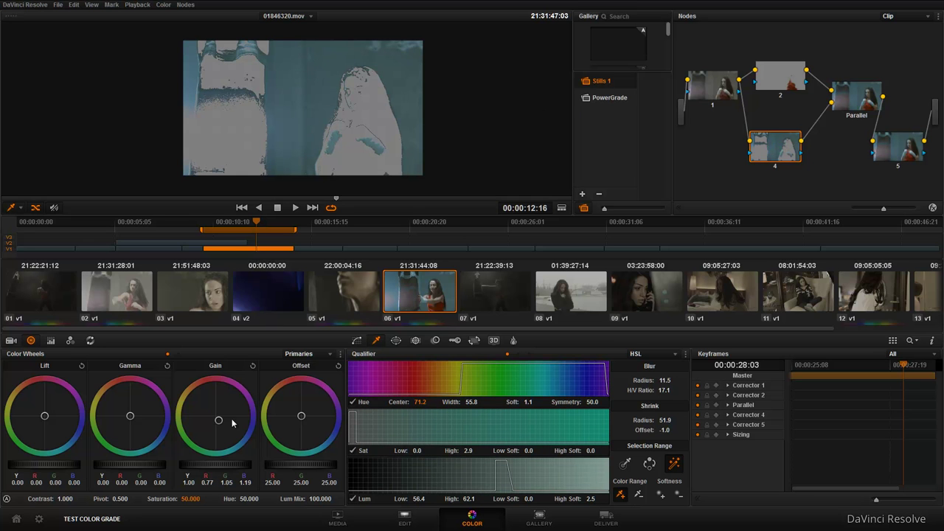
{"action": "left_click_drag", "start_coordinate": [218, 422], "coordinate": [219, 423]}
{"action": "left_click_drag", "start_coordinate": [189, 499], "coordinate": [190, 500]}
{"action": "left_click", "coordinate": [888, 154]}
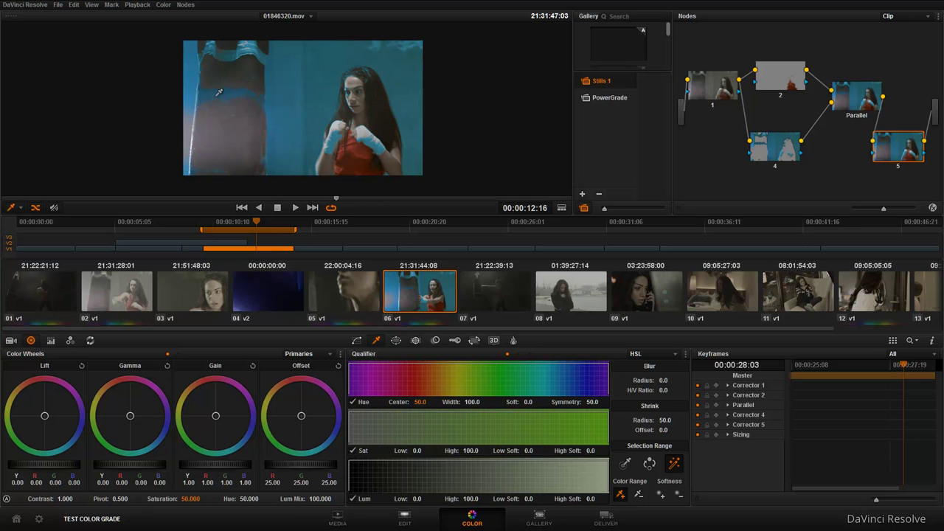
{"action": "left_click_drag", "start_coordinate": [772, 158], "coordinate": [775, 132]}
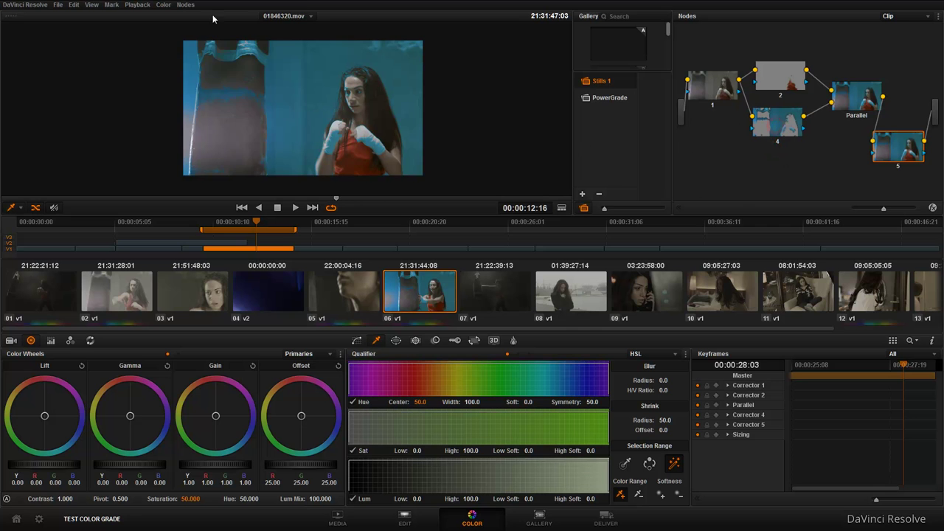
Step: Add parallel node 6 below node 4, then check the keys on nodes 2 and 4
{"action": "left_click", "coordinate": [185, 5]}
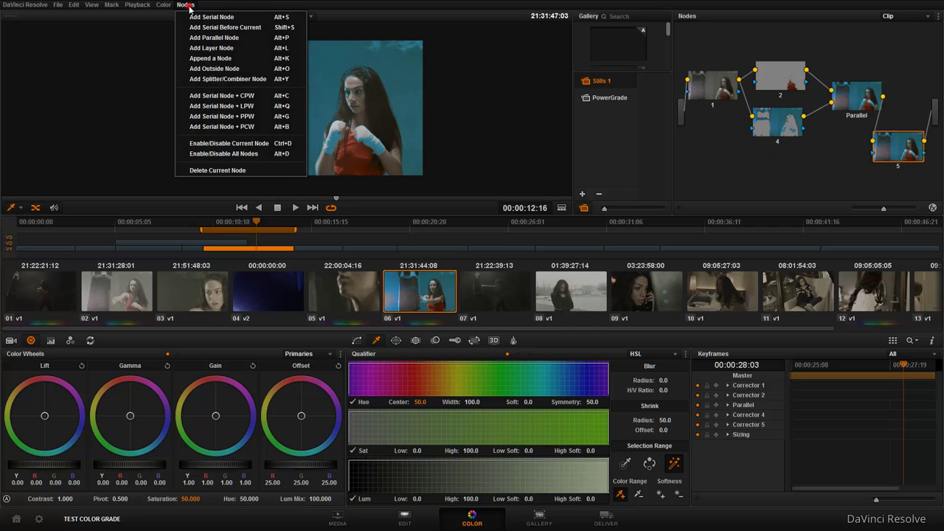
{"action": "left_click", "coordinate": [782, 125]}
{"action": "left_click", "coordinate": [164, 5]}
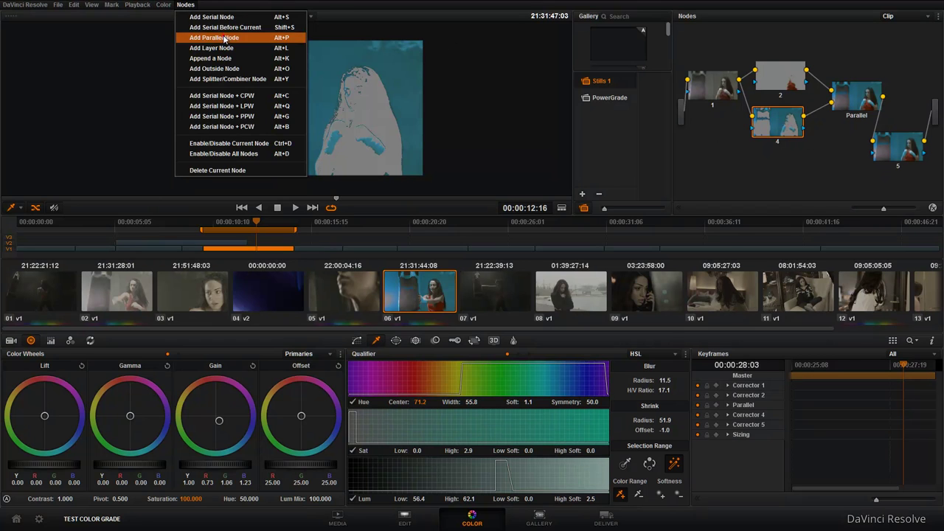
{"action": "left_click", "coordinate": [223, 37]}
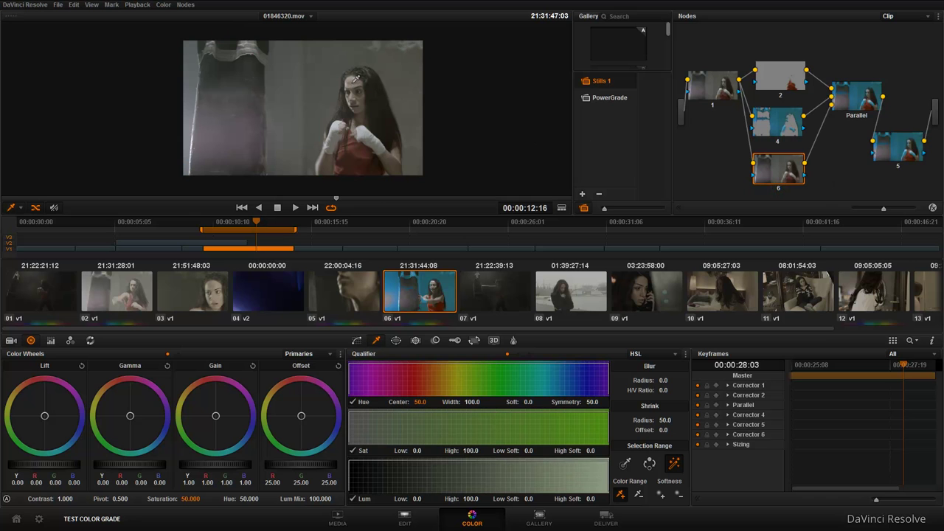
{"action": "left_click", "coordinate": [793, 88]}
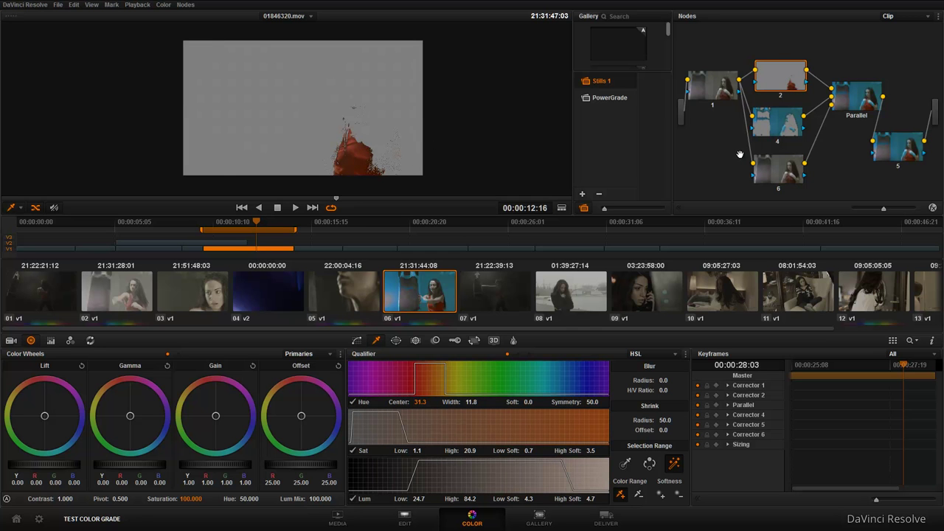
{"action": "left_click", "coordinate": [777, 131]}
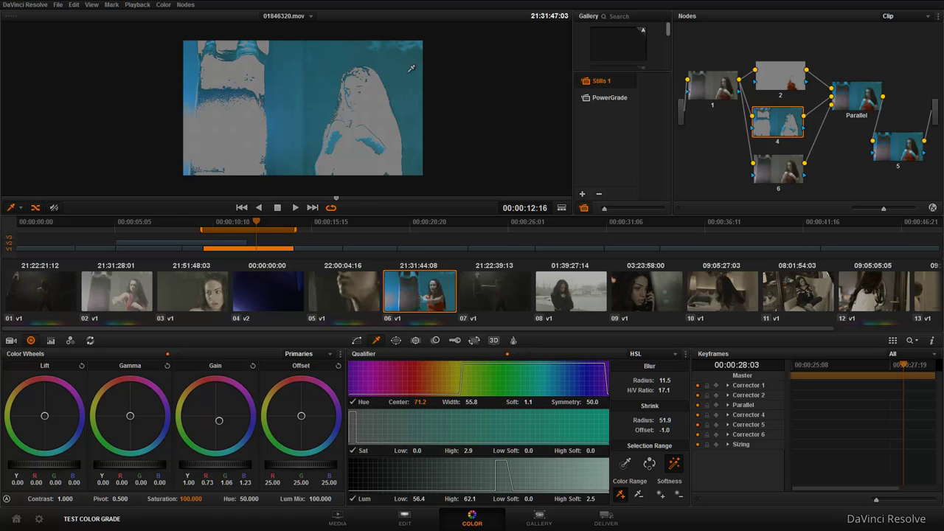
Step: Key node 6 on the forehead skin (hue 55.3, width 39.1, blur 19.2) and warm its gamma slightly
{"action": "left_click", "coordinate": [774, 172]}
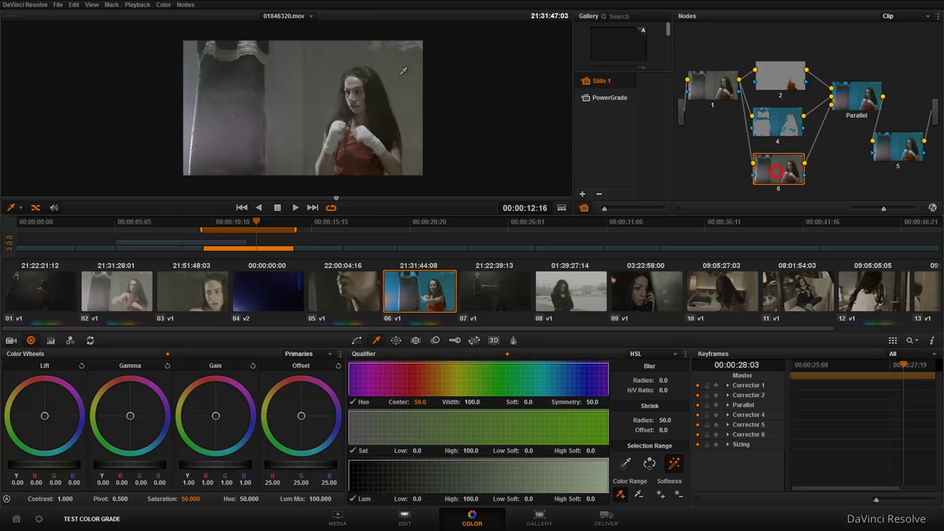
{"action": "left_click_drag", "start_coordinate": [355, 76], "coordinate": [358, 78]}
{"action": "left_click", "coordinate": [625, 463]}
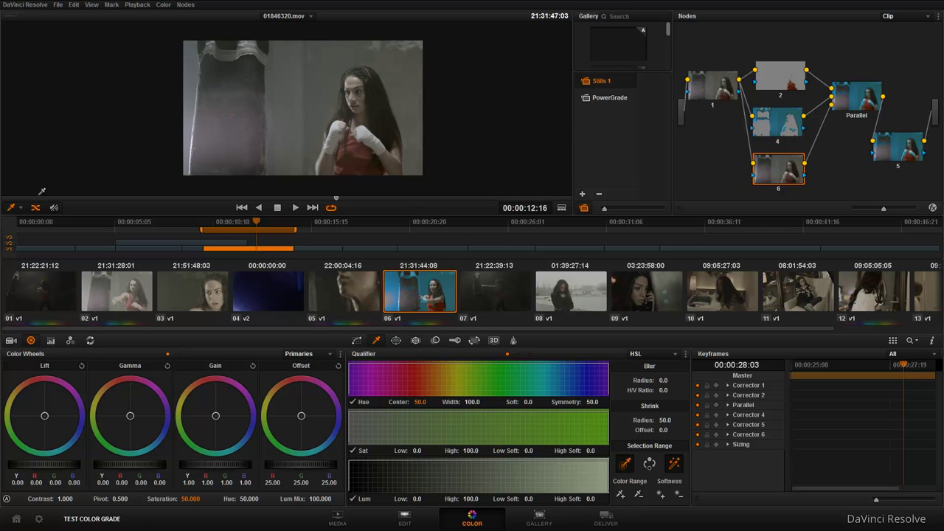
{"action": "left_click", "coordinate": [356, 78]}
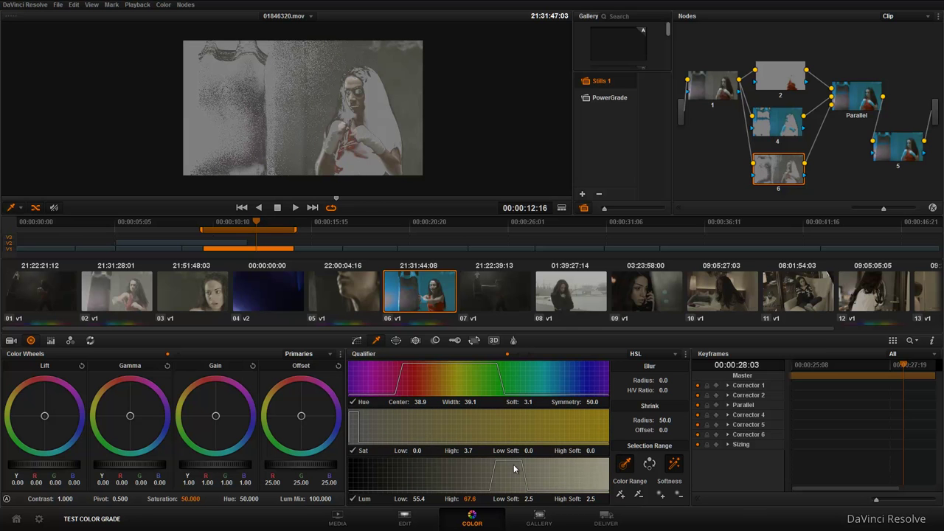
{"action": "left_click_drag", "start_coordinate": [425, 402], "coordinate": [420, 402]}
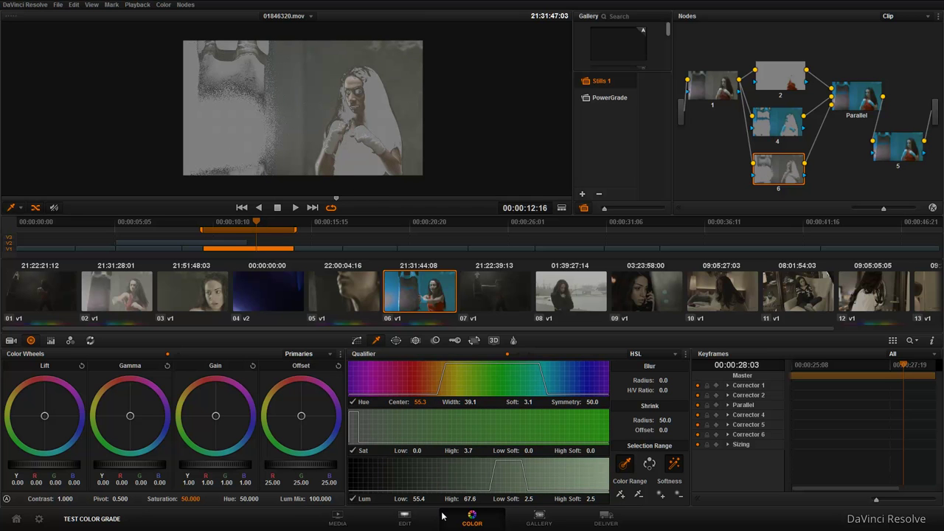
{"action": "left_click_drag", "start_coordinate": [415, 450], "coordinate": [424, 451]}
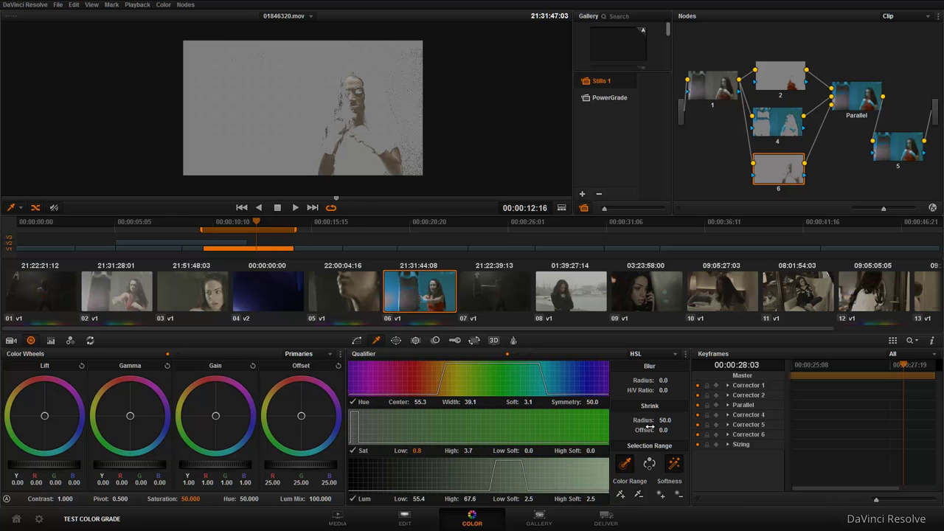
{"action": "left_click_drag", "start_coordinate": [664, 380], "coordinate": [677, 389]}
{"action": "left_click_drag", "start_coordinate": [130, 417], "coordinate": [126, 413]}
{"action": "left_click", "coordinate": [896, 146]}
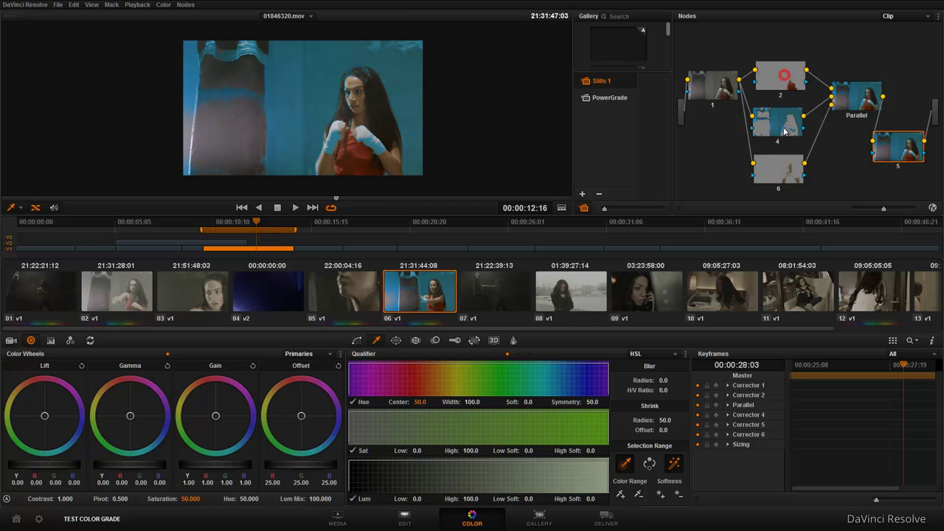
Step: Move nodes 2 and 4 higher, nudge the Parallel mixer into place, and shift node 5 left
{"action": "left_click_drag", "start_coordinate": [780, 80], "coordinate": [783, 66]}
{"action": "left_click_drag", "start_coordinate": [778, 121], "coordinate": [783, 107]}
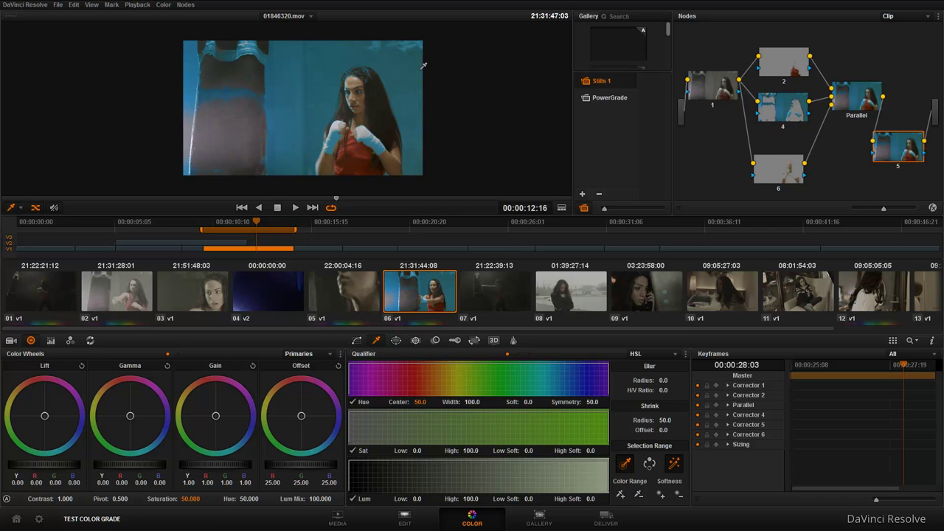
{"action": "scroll", "coordinate": [296, 133], "scroll_direction": "up", "scroll_amount": 1}
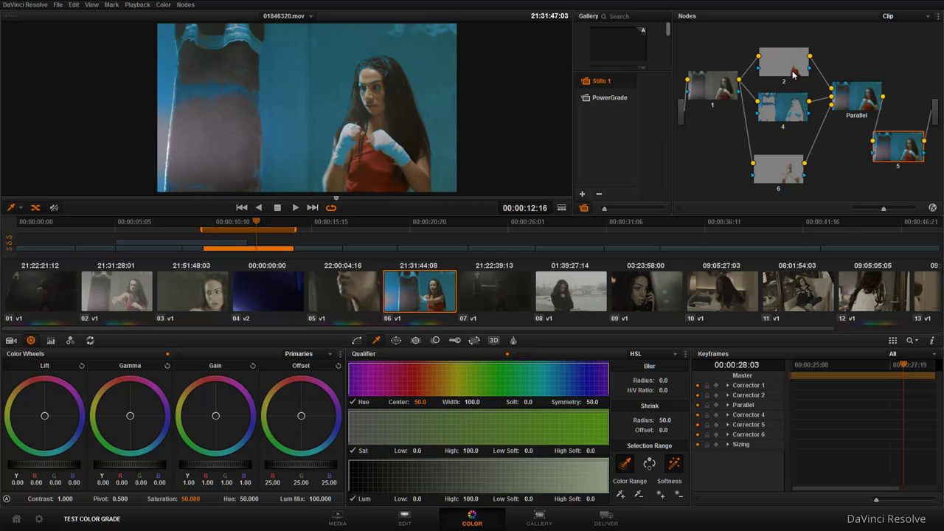
{"action": "mouse_move", "coordinate": [787, 96]}
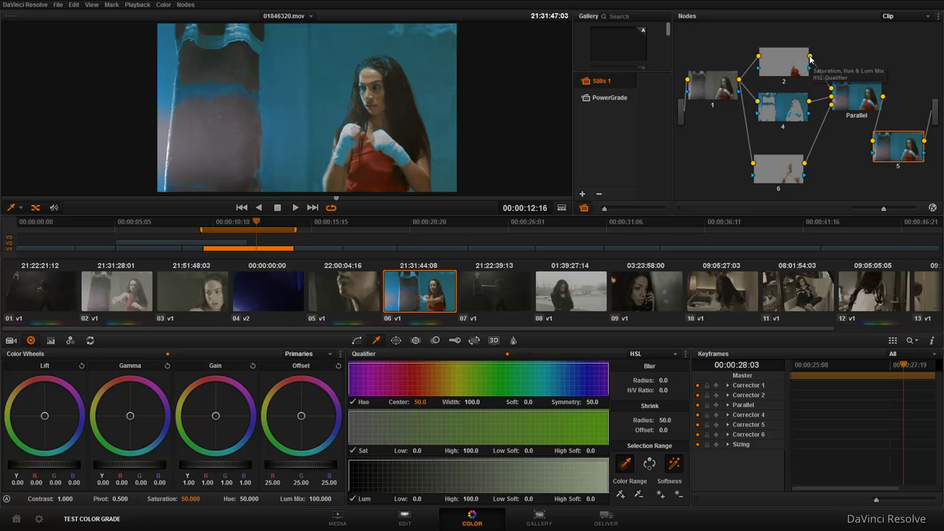
{"action": "left_click_drag", "start_coordinate": [862, 106], "coordinate": [859, 103]}
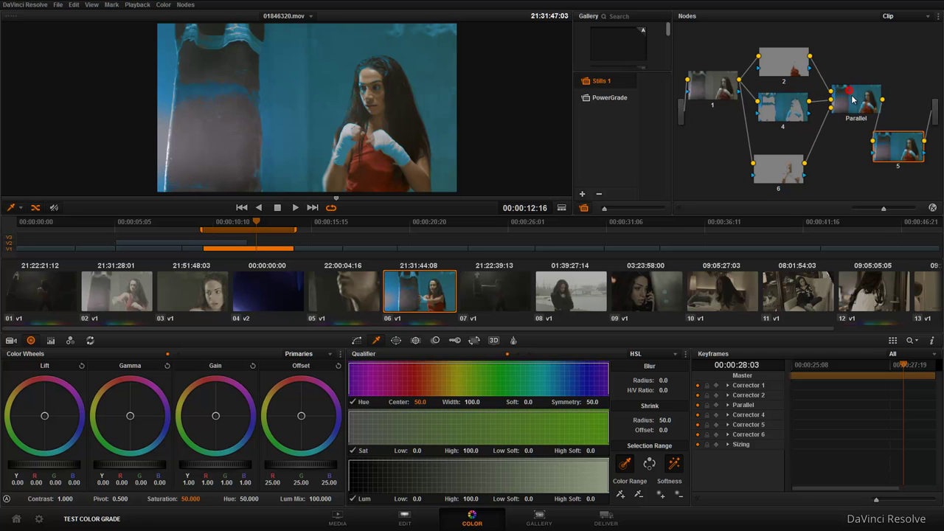
{"action": "left_click_drag", "start_coordinate": [848, 102], "coordinate": [856, 97]}
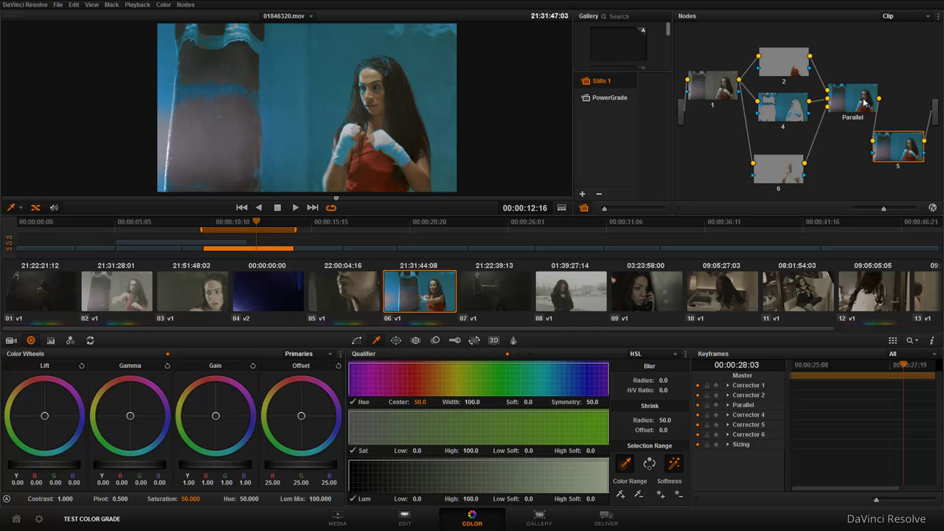
{"action": "left_click_drag", "start_coordinate": [904, 152], "coordinate": [892, 154]}
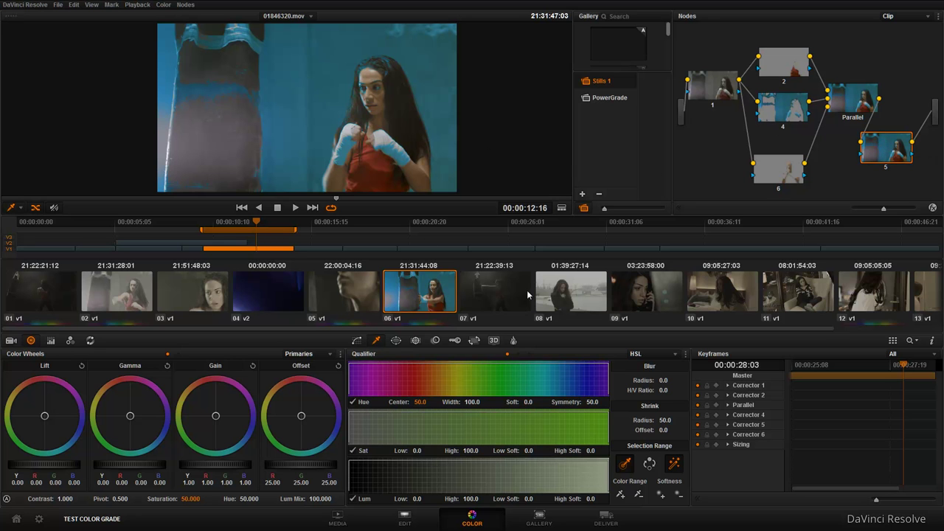
Step: Switch to the waterfront clip 01846320.mov and open the video scopes
{"action": "left_click", "coordinate": [582, 299]}
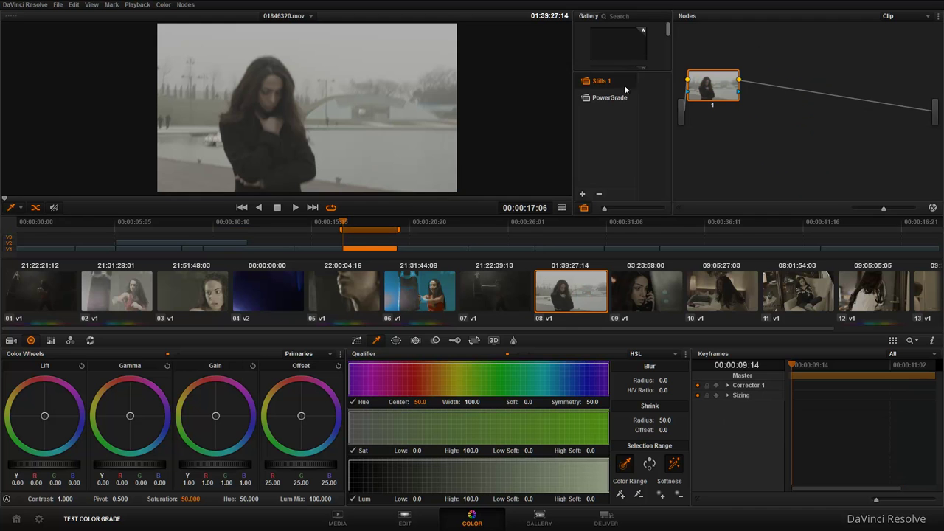
{"action": "right_click", "coordinate": [323, 118]}
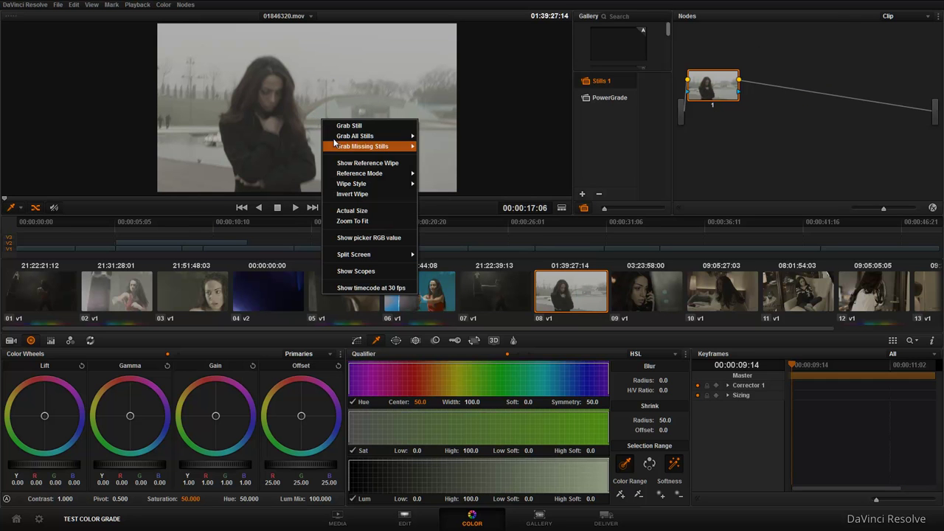
{"action": "left_click", "coordinate": [355, 271]}
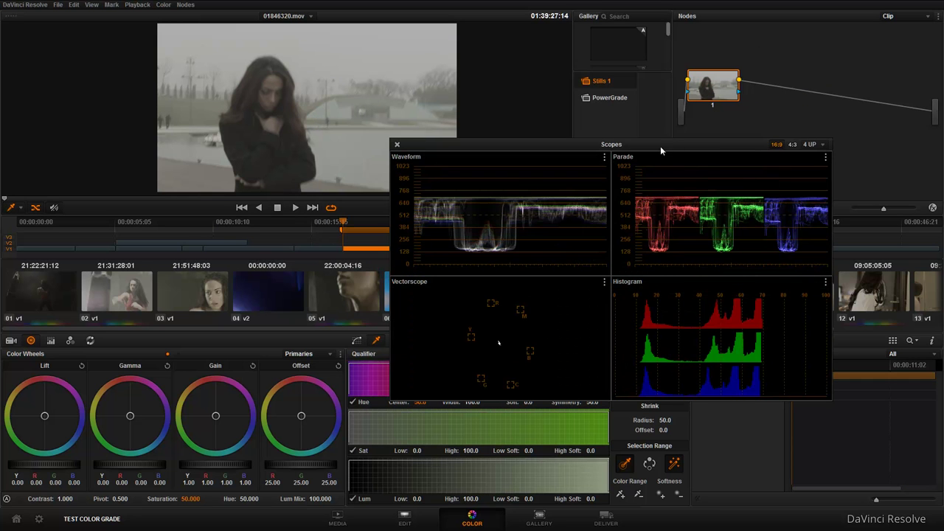
Step: Set gain to 1.38, lift to -0.06, and the RGB Mixer blue output to 1.02
{"action": "left_click_drag", "start_coordinate": [220, 466], "coordinate": [364, 470]}
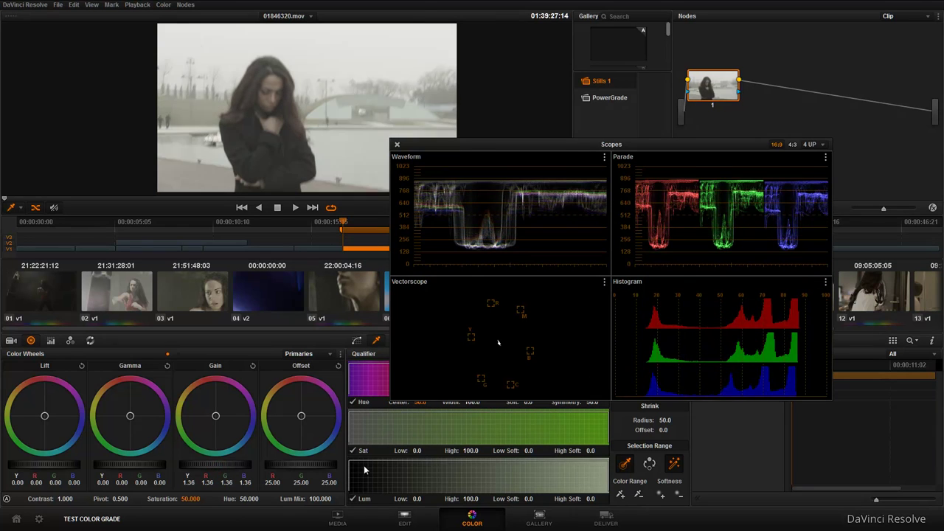
{"action": "left_click_drag", "start_coordinate": [55, 463], "coordinate": [2, 465]}
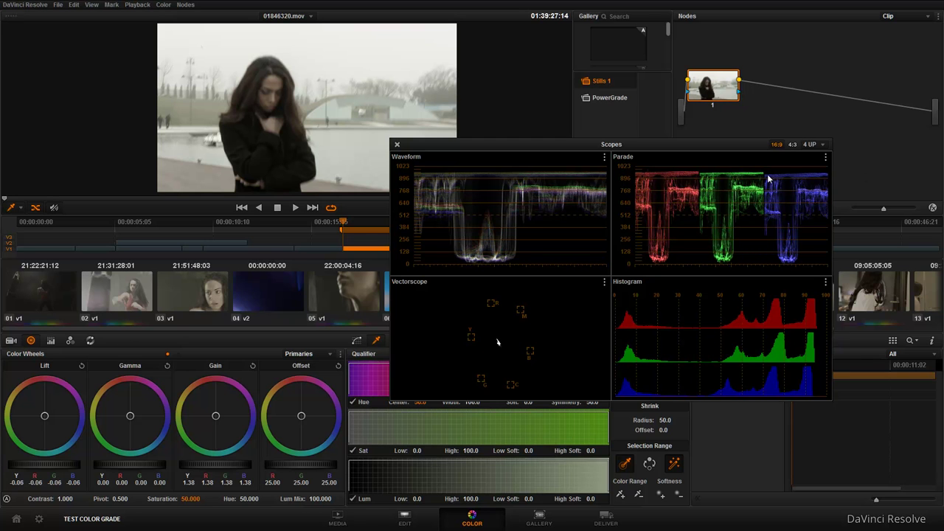
{"action": "left_click", "coordinate": [70, 340]}
{"action": "left_click_drag", "start_coordinate": [319, 404], "coordinate": [321, 403]}
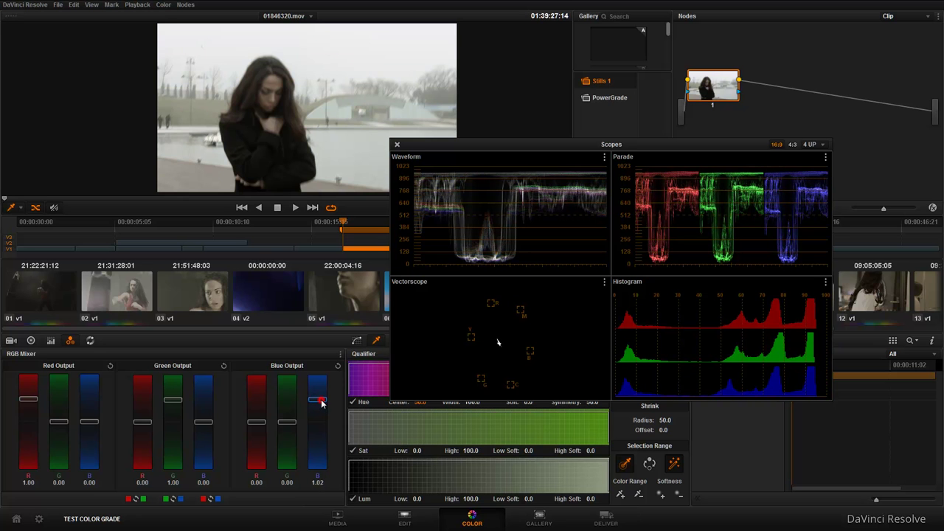
Step: Add serial node 2 and sample the bright sky with the qualifier to start a sky key
{"action": "left_click", "coordinate": [397, 145]}
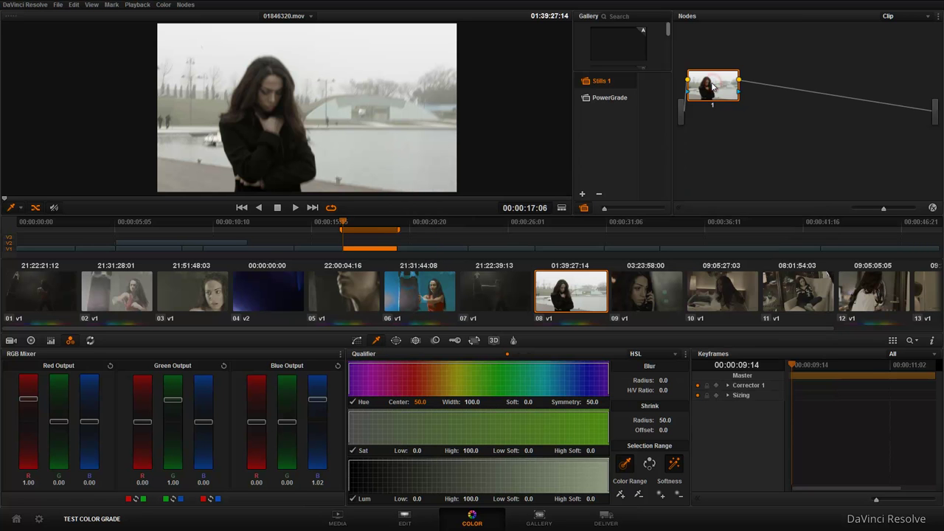
{"action": "key", "text": "alt+s"}
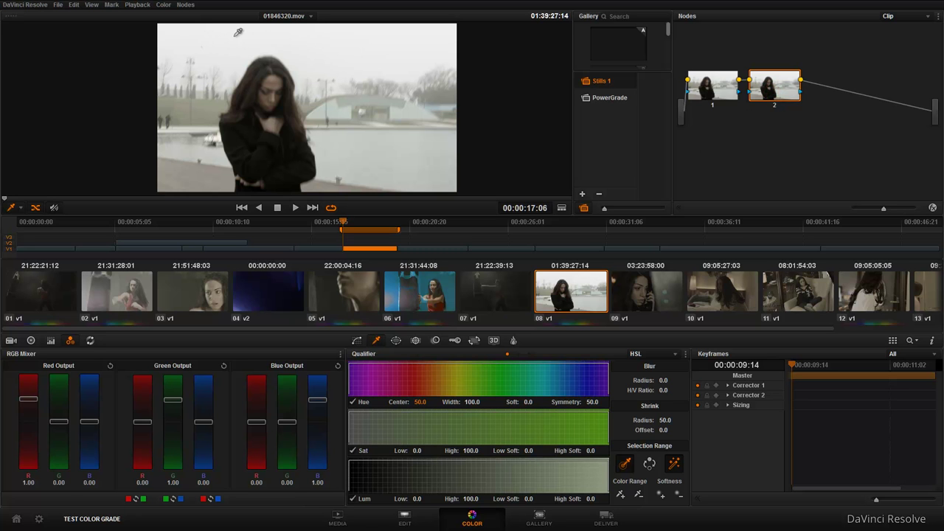
{"action": "left_click", "coordinate": [234, 36]}
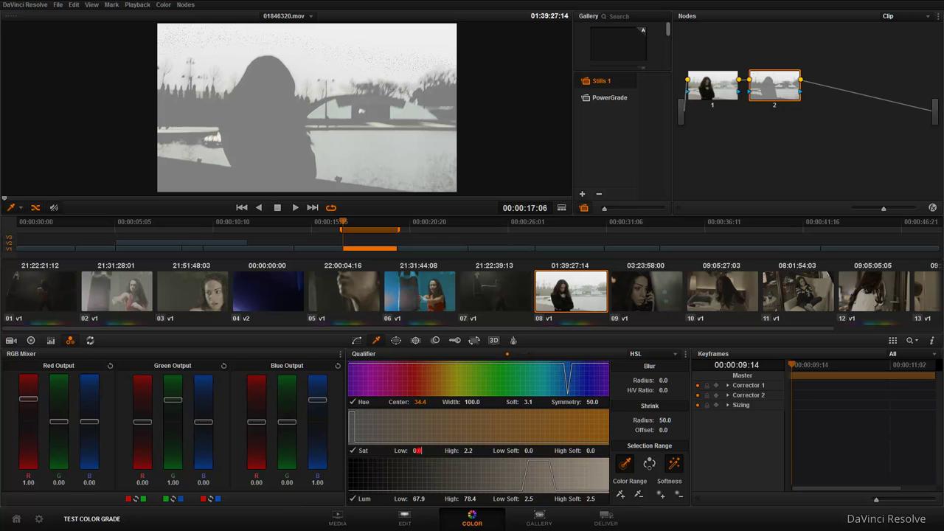
{"action": "type", "text": "0.2"}
{"action": "key", "text": "Return"}
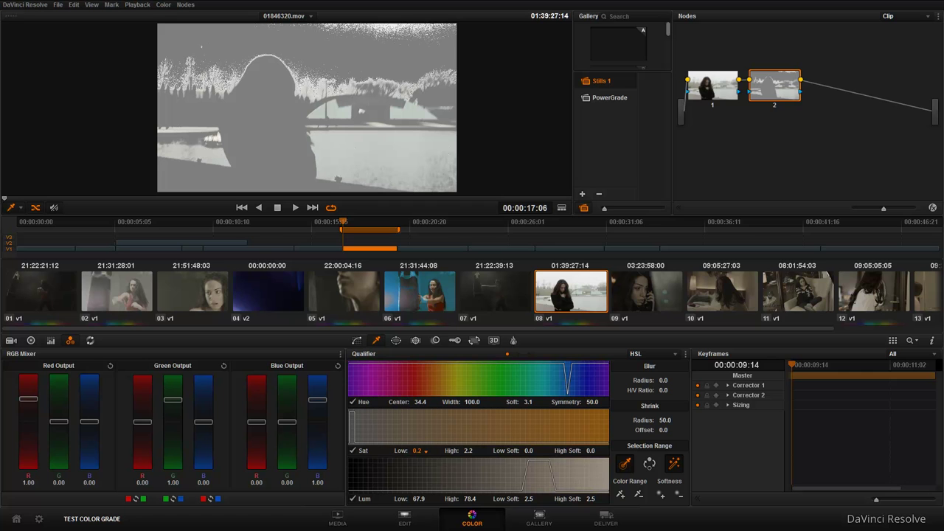
Step: Refine the sky key to Sat 0.0–21.9 and Lum 72.1–78.4, checking it against the matte preview
{"action": "key", "text": "ctrl+z"}
{"action": "mouse_move", "coordinate": [471, 454]}
{"action": "left_mouse_down"}
{"action": "mouse_move", "coordinate": [509, 453]}
{"action": "mouse_move", "coordinate": [469, 458]}
{"action": "left_mouse_up"}
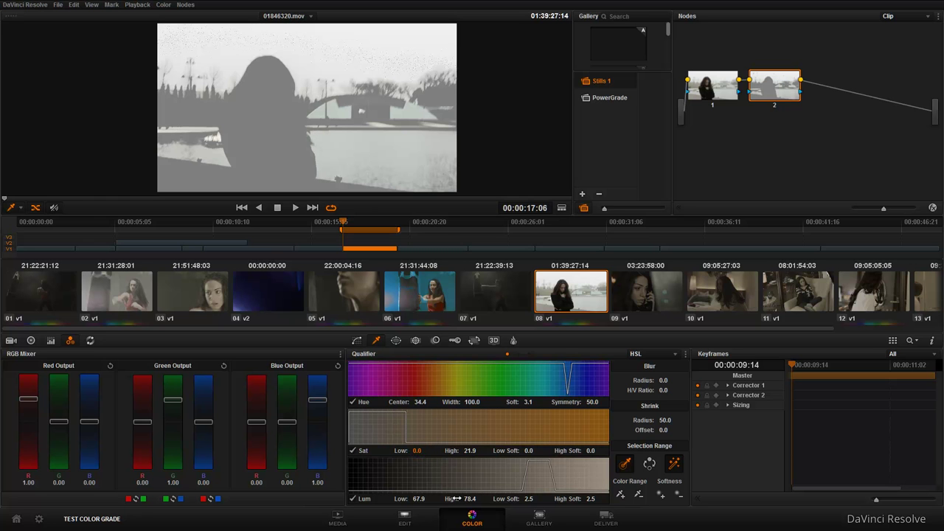
{"action": "mouse_move", "coordinate": [416, 499]}
{"action": "left_mouse_down"}
{"action": "mouse_move", "coordinate": [430, 499]}
{"action": "mouse_move", "coordinate": [422, 500]}
{"action": "left_mouse_up"}
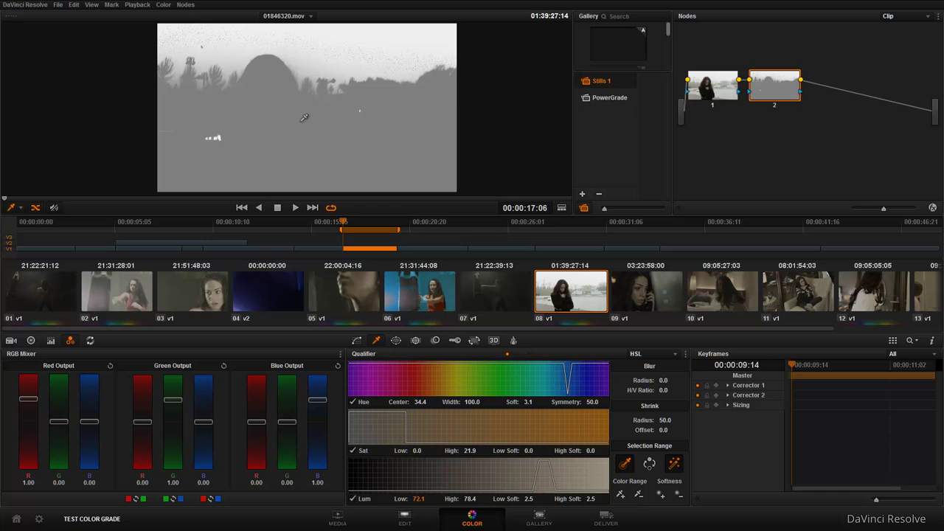
{"action": "key", "text": "shift+h"}
{"action": "key", "text": "alt+shift+h"}
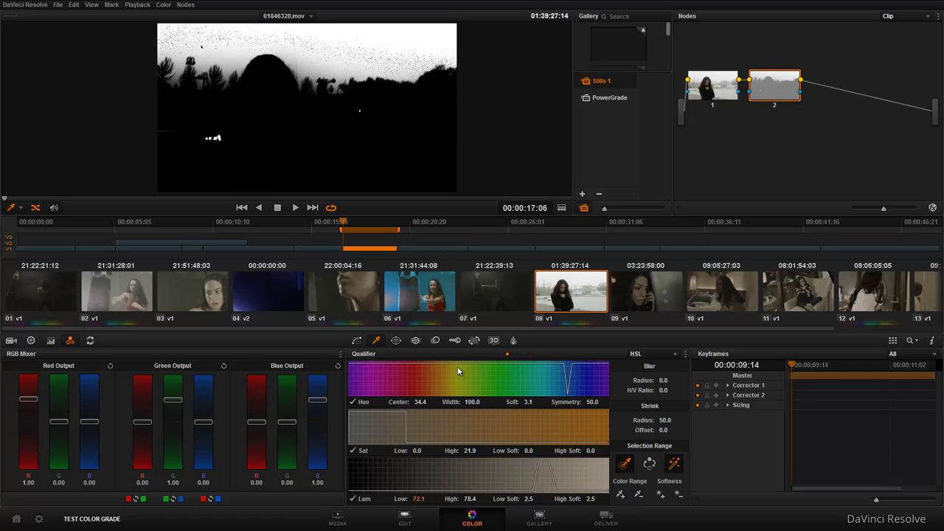
{"action": "key", "text": "shift+h"}
{"action": "key", "text": "shift+h"}
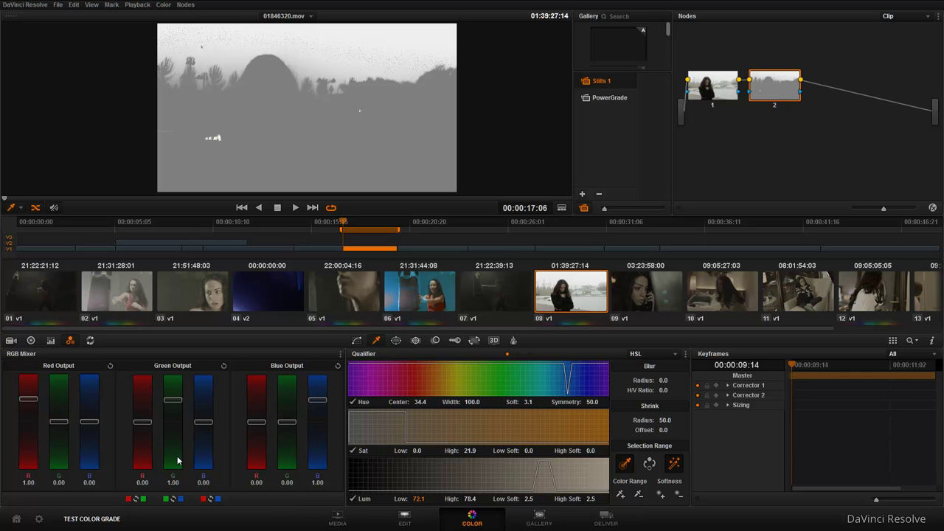
{"action": "left_click", "coordinate": [31, 340]}
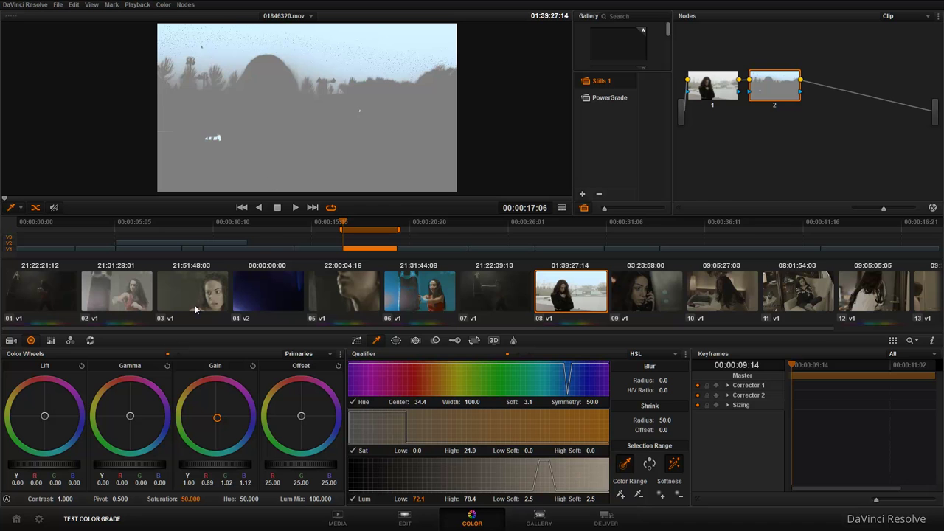
Step: Add outside node 3 with lift at -0.05 and saturation 82.2, then add serial node 4
{"action": "right_click", "coordinate": [771, 92]}
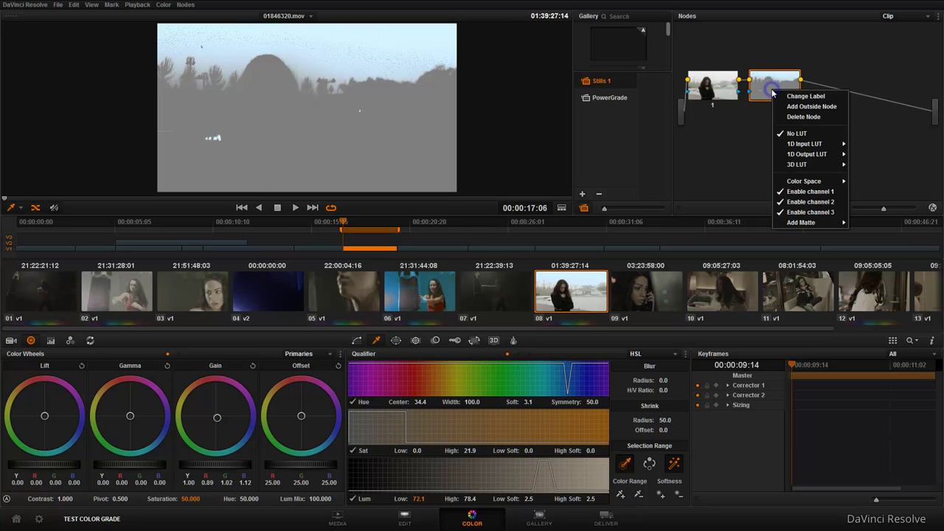
{"action": "left_click", "coordinate": [833, 108]}
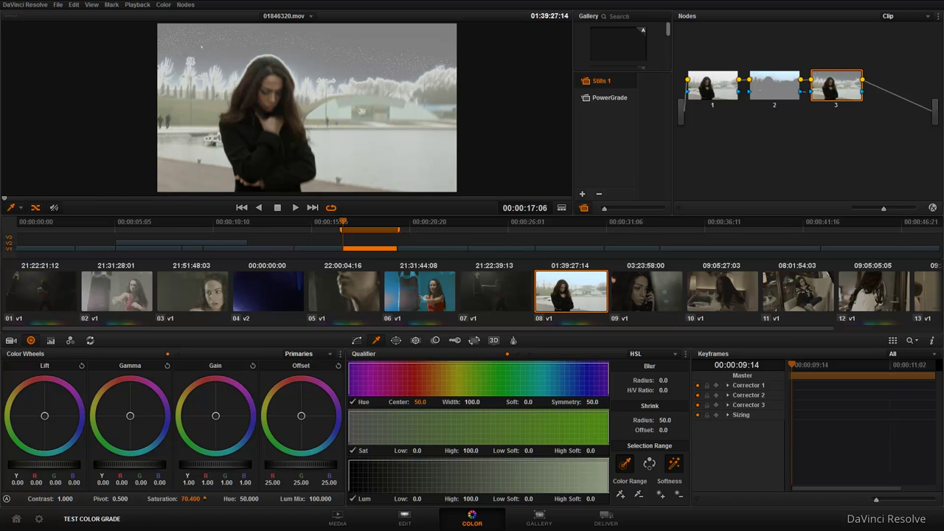
{"action": "left_click_drag", "start_coordinate": [51, 468], "coordinate": [2, 466]}
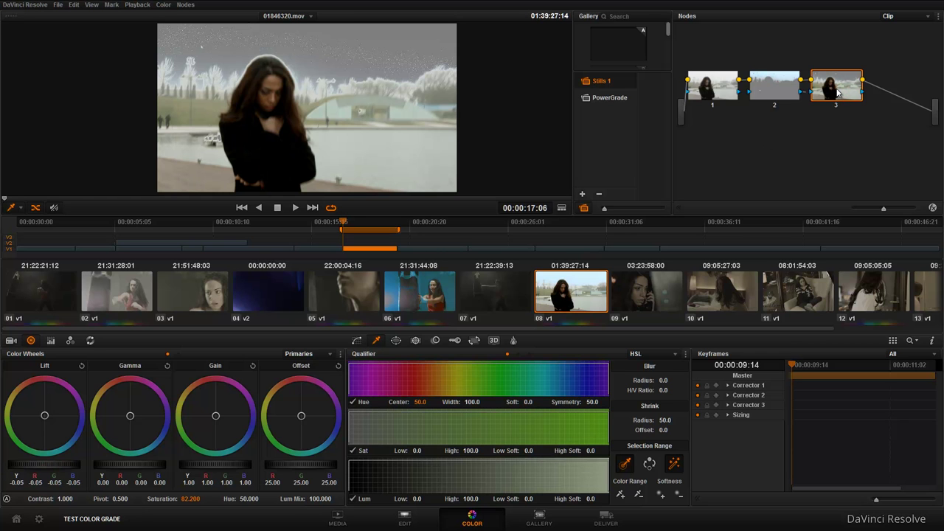
{"action": "key", "text": "alt+s"}
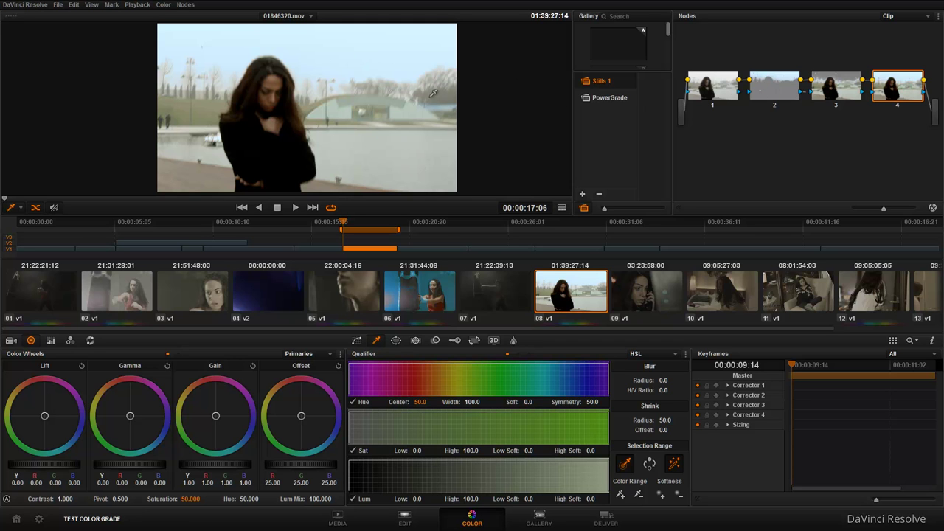
Step: Narrow node 2's sky key to Lum 71.1–76.3 with a softer low edge
{"action": "left_click", "coordinate": [770, 85]}
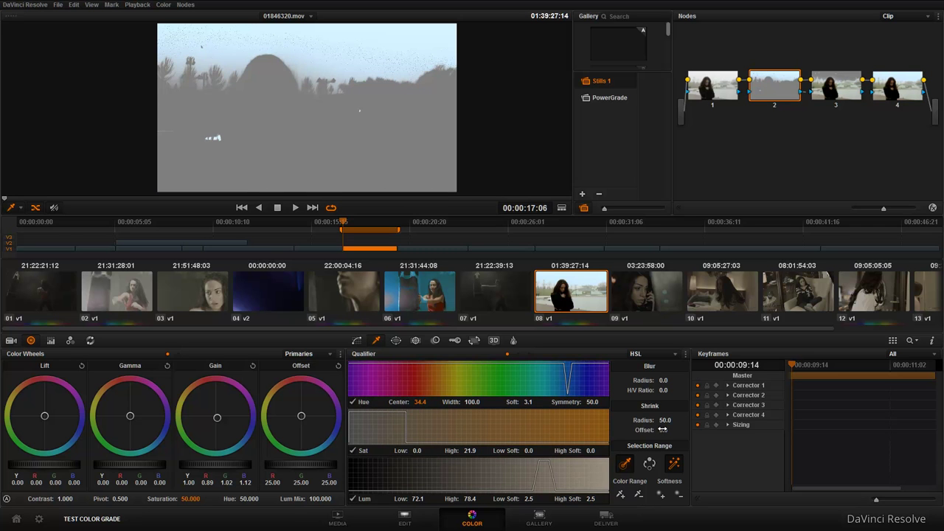
{"action": "left_click_drag", "start_coordinate": [528, 498], "coordinate": [537, 498]}
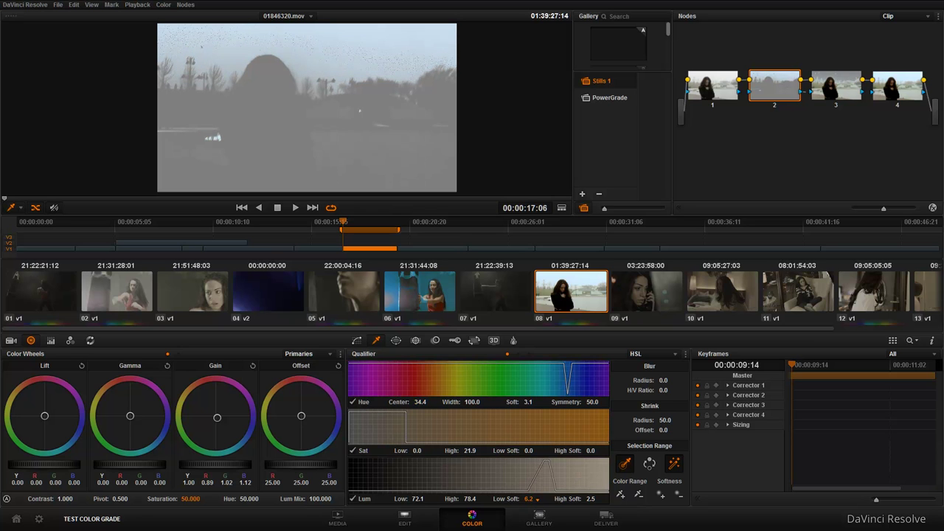
{"action": "left_click_drag", "start_coordinate": [469, 499], "coordinate": [476, 499]}
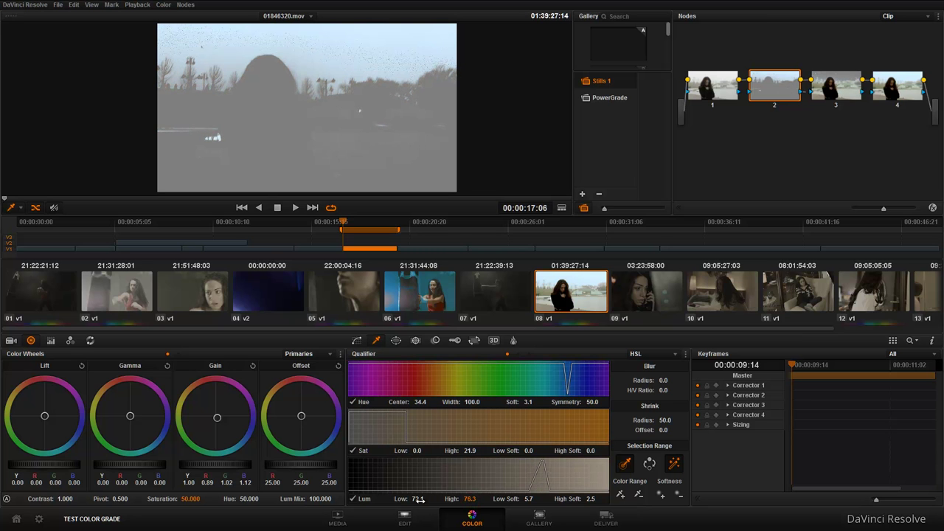
{"action": "left_click_drag", "start_coordinate": [419, 499], "coordinate": [429, 500]}
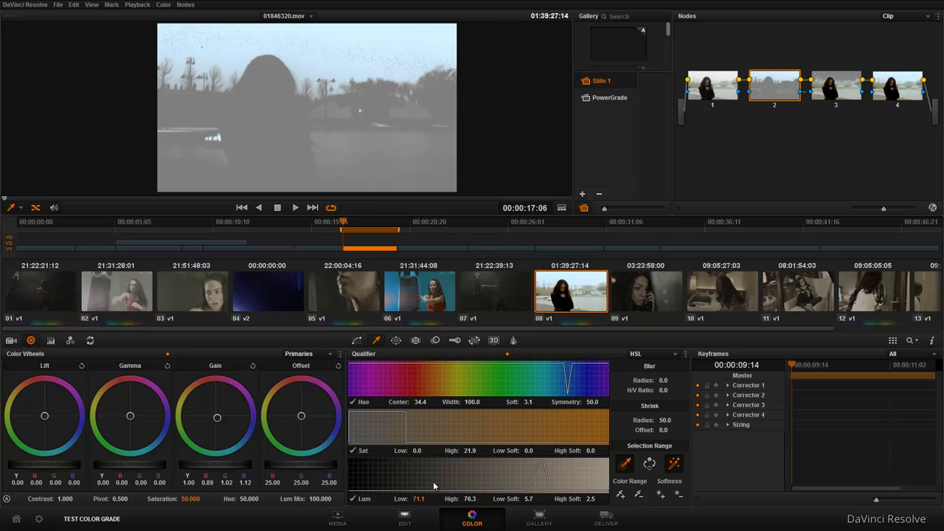
Step: Delete node 4 from the tree
{"action": "left_click", "coordinate": [895, 90]}
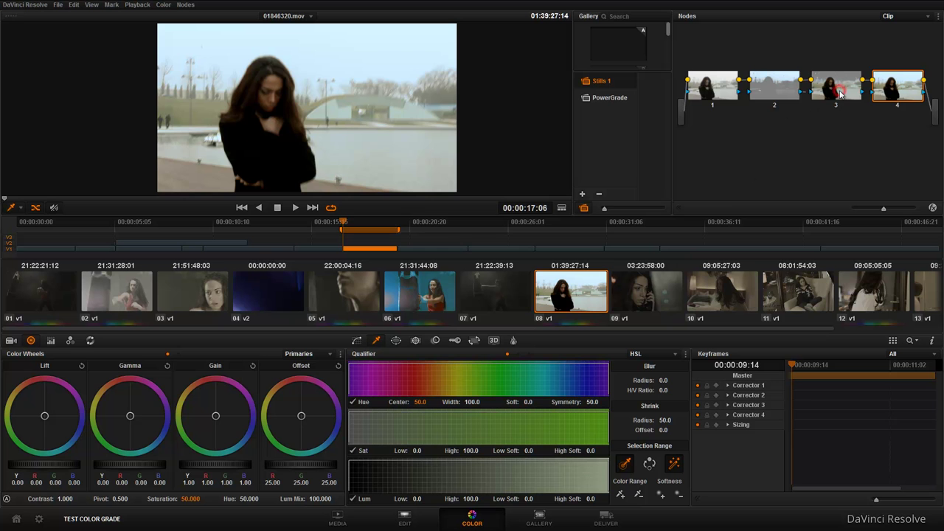
{"action": "left_click", "coordinate": [891, 88]}
{"action": "key", "text": "Delete"}
{"action": "key", "text": "Delete"}
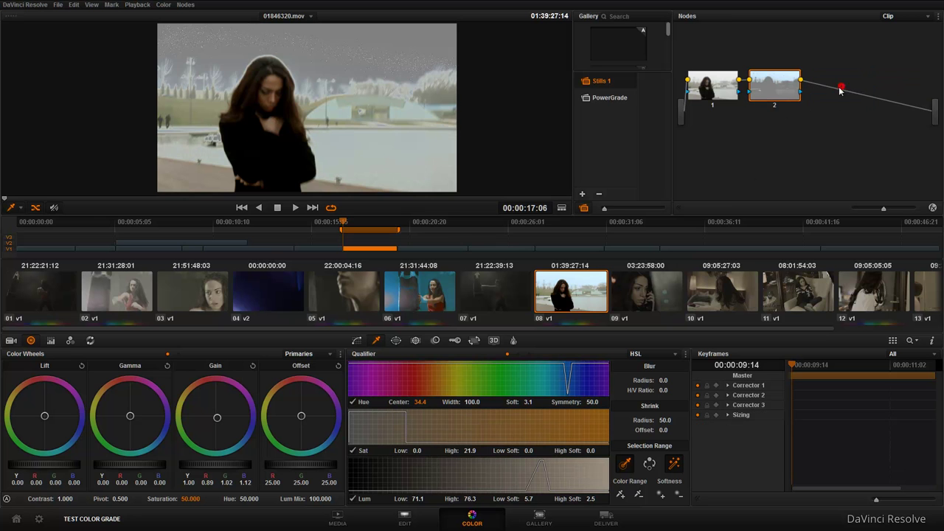
Step: Add parallel node 4 and key the background at Lum 63.5–70.5
{"action": "left_click", "coordinate": [186, 4]}
{"action": "left_click", "coordinate": [238, 38]}
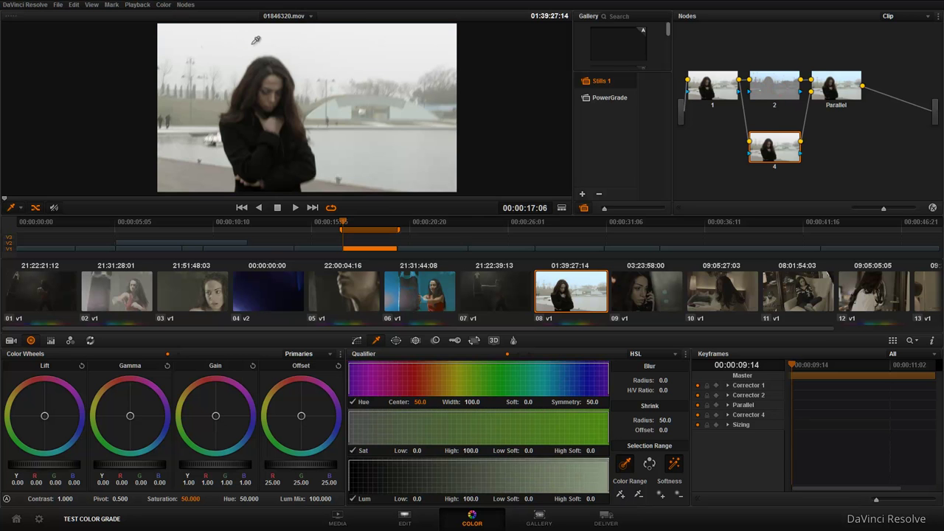
{"action": "left_click", "coordinate": [774, 87]}
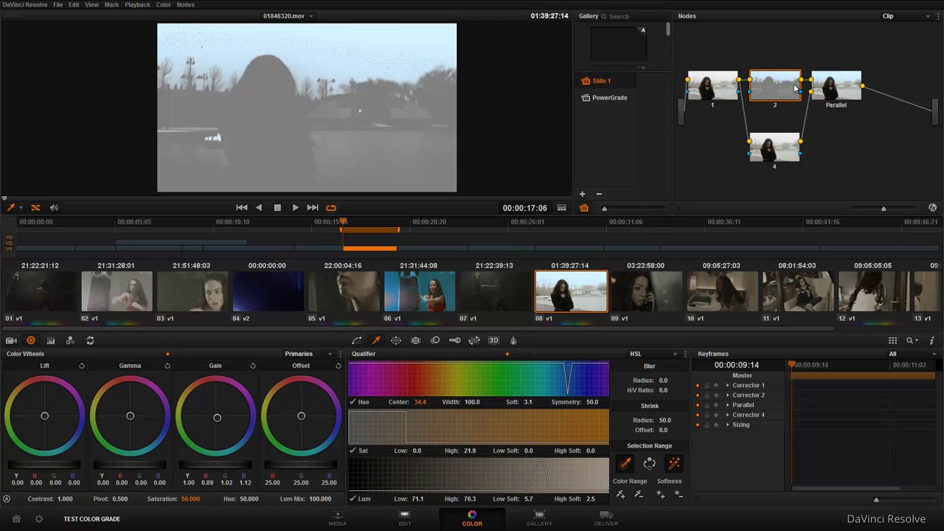
{"action": "left_click", "coordinate": [786, 146]}
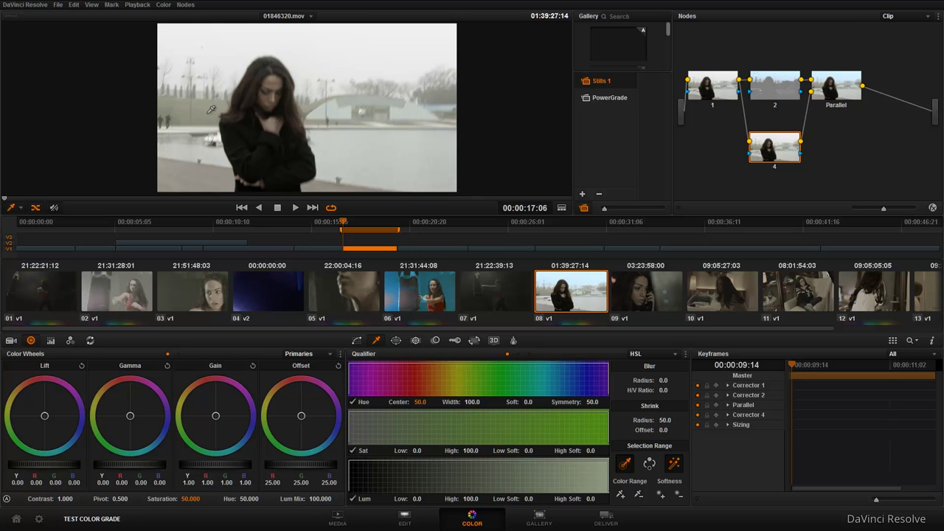
{"action": "left_click", "coordinate": [210, 109]}
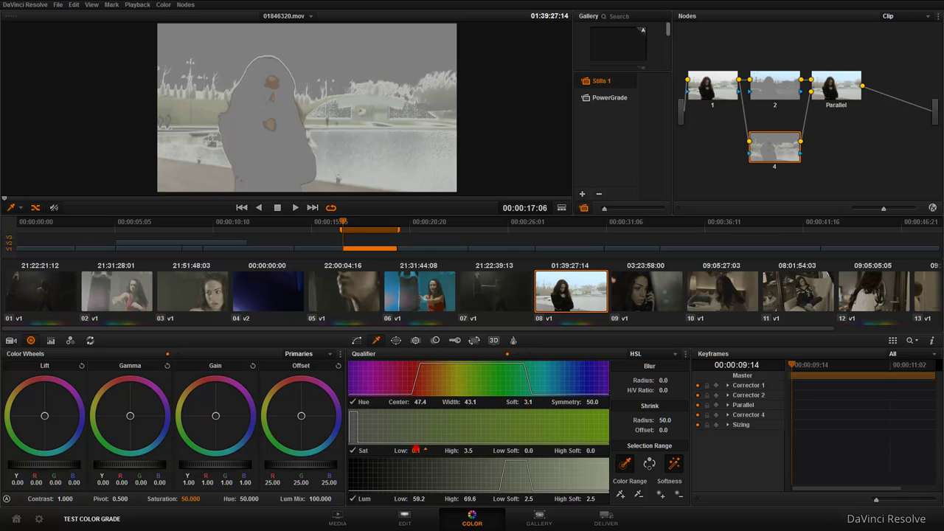
{"action": "left_click_drag", "start_coordinate": [413, 447], "coordinate": [416, 447]}
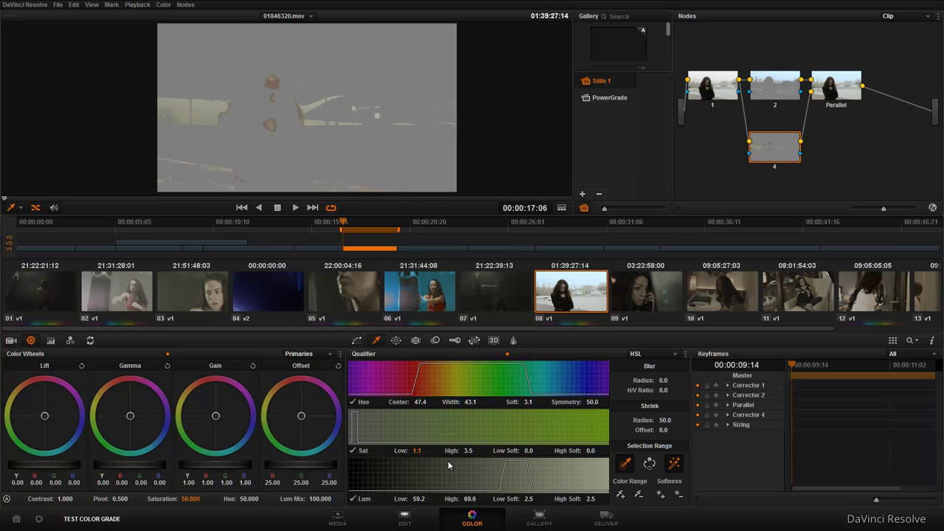
{"action": "left_click_drag", "start_coordinate": [469, 498], "coordinate": [429, 498]}
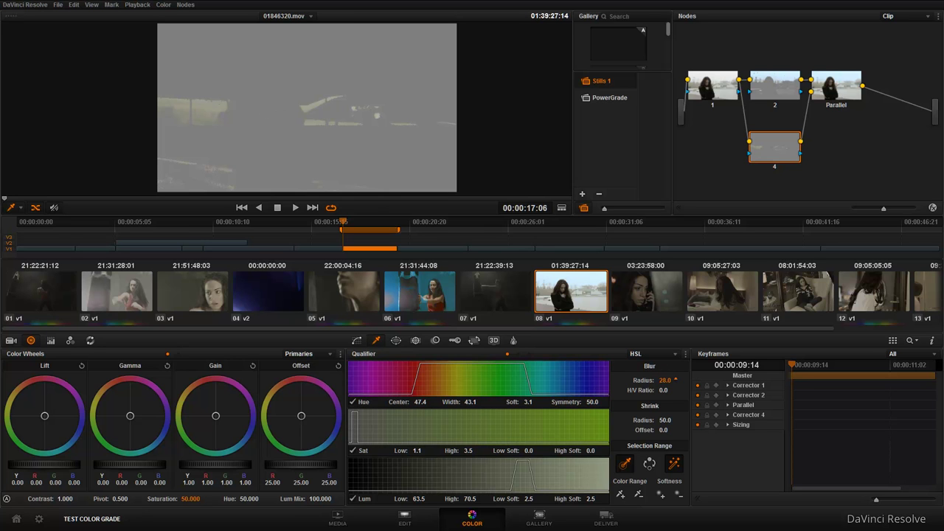
Step: Cool the background midtones, reduce red in its highlights and raise saturation to 83
{"action": "left_click_drag", "start_coordinate": [130, 417], "coordinate": [140, 465]}
{"action": "left_click_drag", "start_coordinate": [216, 416], "coordinate": [216, 455]}
{"action": "left_click_drag", "start_coordinate": [197, 501], "coordinate": [271, 501]}
{"action": "left_click", "coordinate": [838, 87]}
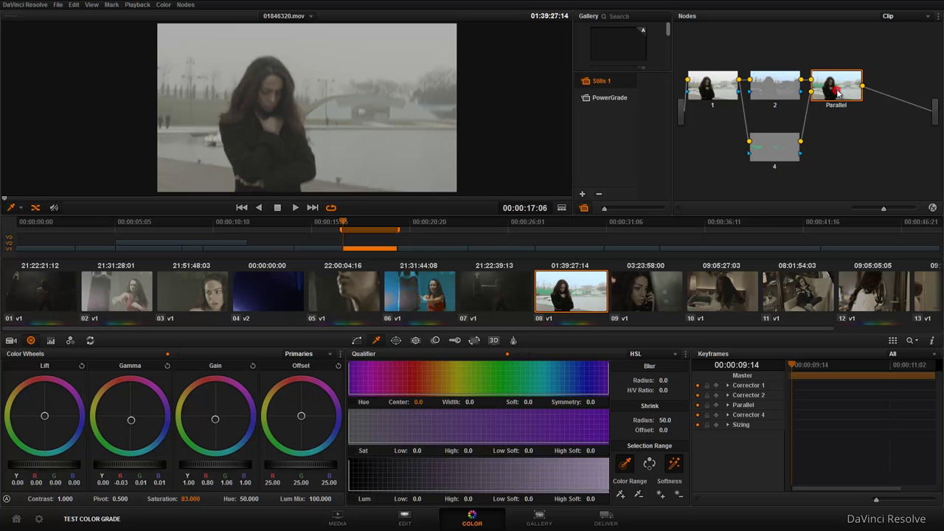
Step: Add serial node 5 and retint node 2's sky cyan: gain R 0.66, B 1.26, saturation 100
{"action": "key", "text": "alt+s"}
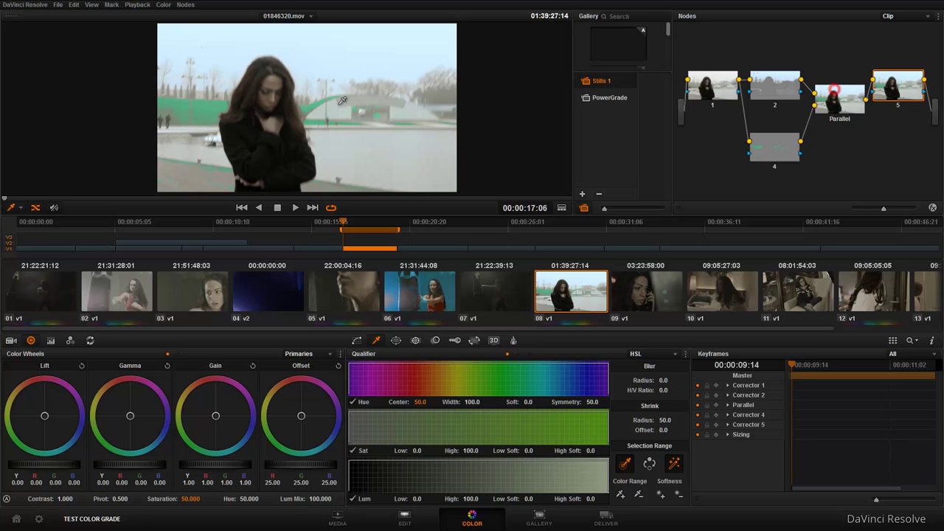
{"action": "left_click", "coordinate": [789, 85]}
{"action": "left_click_drag", "start_coordinate": [218, 416], "coordinate": [205, 510]}
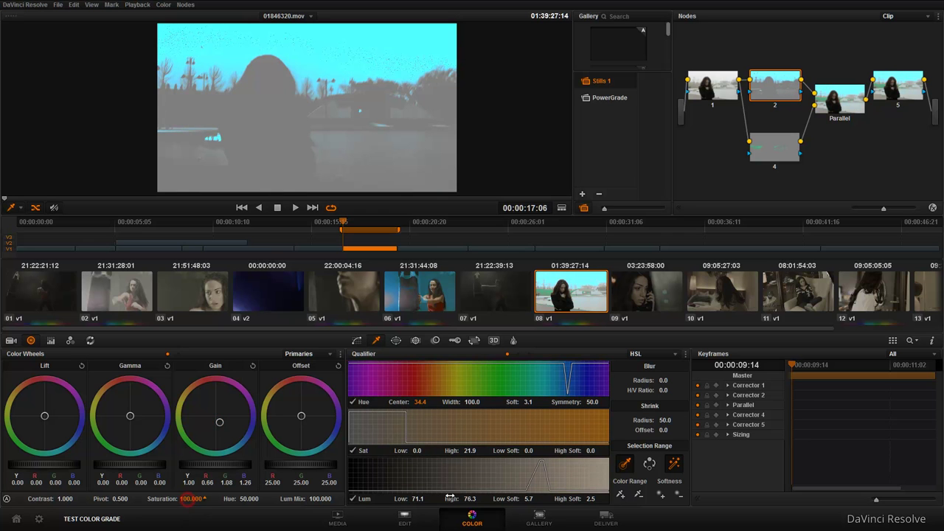
{"action": "left_click", "coordinate": [889, 83]}
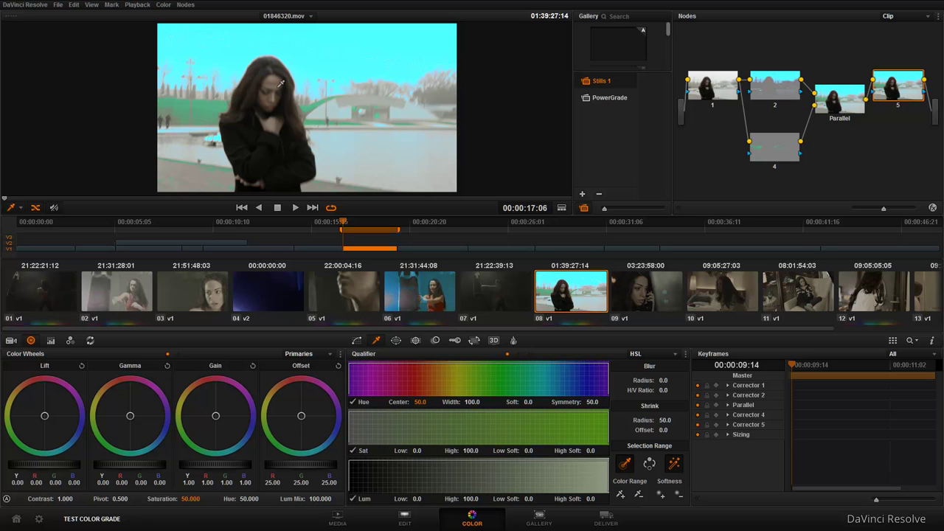
Step: Move node 4 up so it sits just below node 2
{"action": "left_click_drag", "start_coordinate": [769, 89], "coordinate": [771, 85]}
{"action": "left_click_drag", "start_coordinate": [778, 148], "coordinate": [780, 124]}
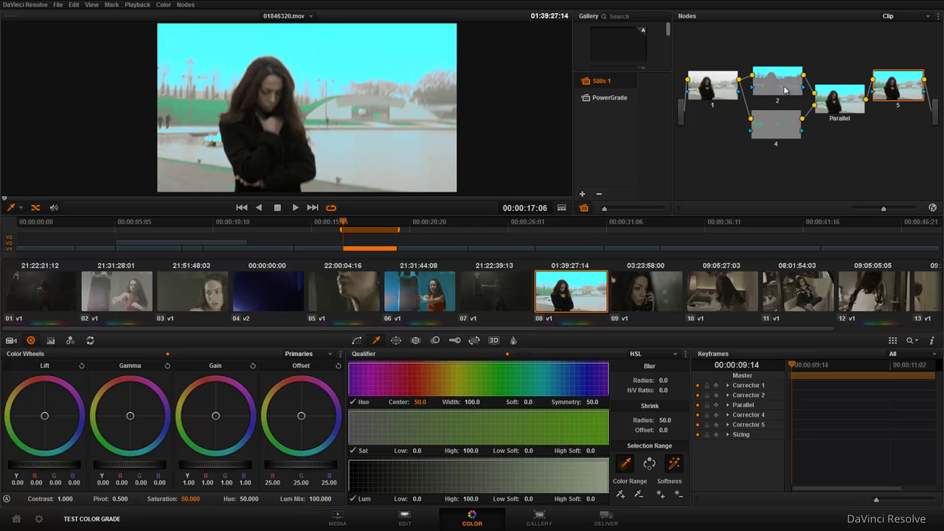
{"action": "left_click", "coordinate": [185, 4]}
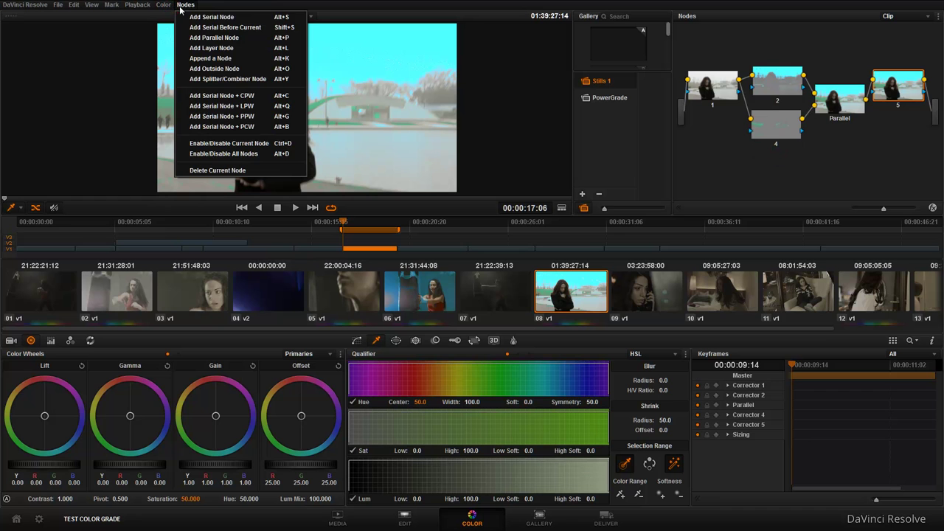
Step: Add parallel node 6 beneath node 4 and pan the node graph to show it
{"action": "left_click", "coordinate": [205, 41]}
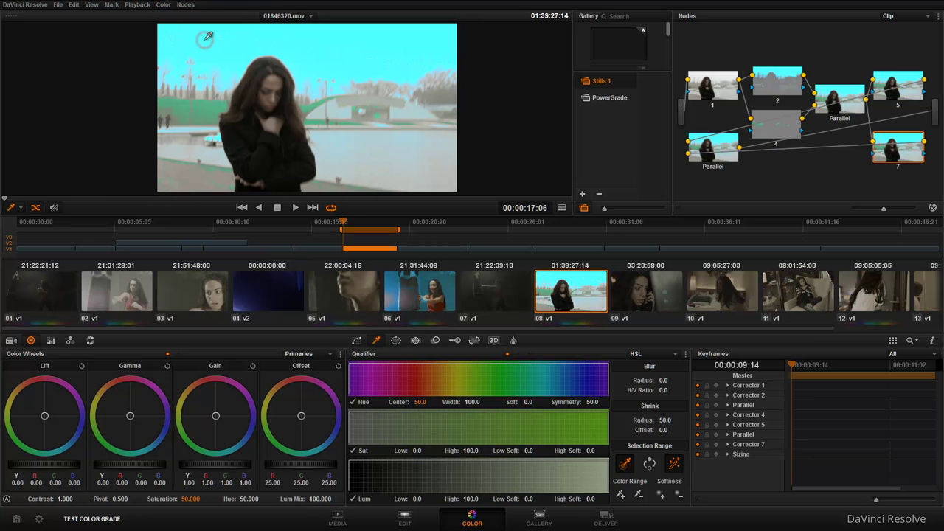
{"action": "key", "text": "ctrl+z"}
{"action": "left_click", "coordinate": [777, 130]}
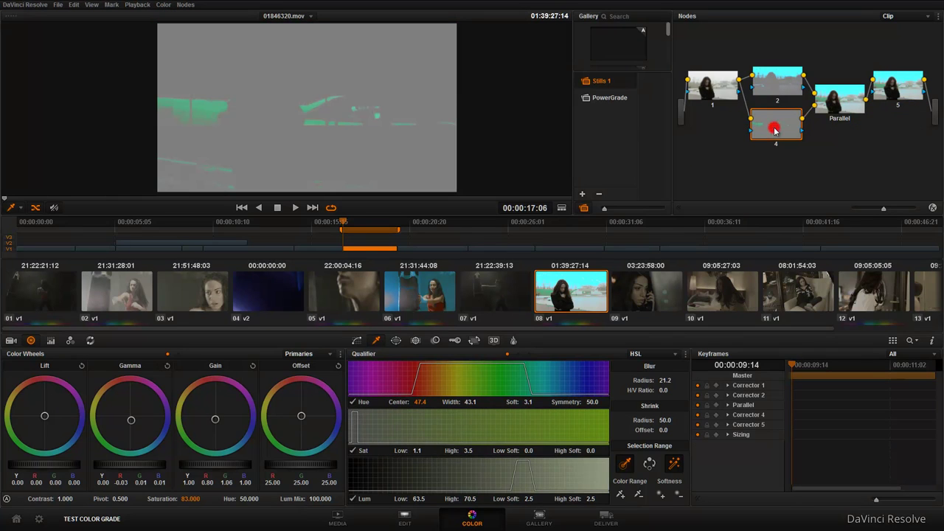
{"action": "key", "text": "alt+p"}
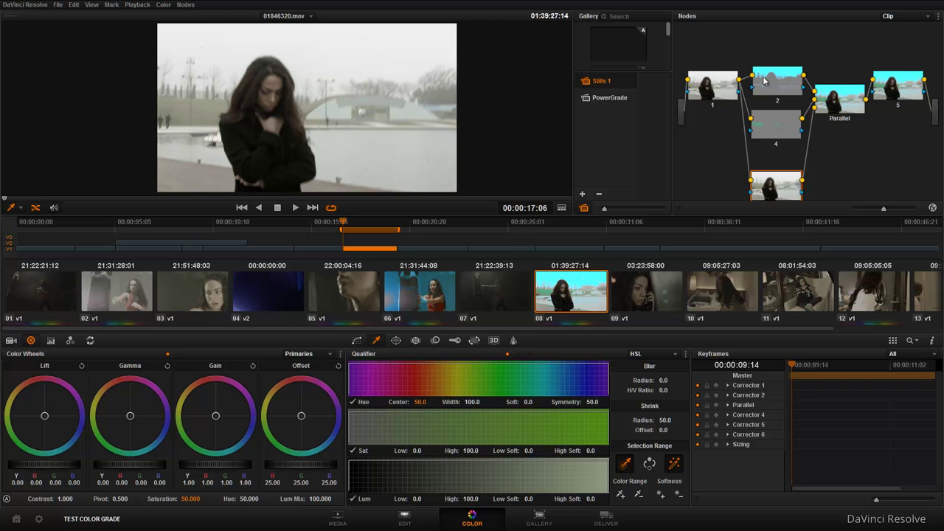
{"action": "left_click_drag", "start_coordinate": [764, 81], "coordinate": [768, 70]}
{"action": "left_click_drag", "start_coordinate": [773, 117], "coordinate": [774, 109]}
{"action": "left_click_drag", "start_coordinate": [773, 193], "coordinate": [783, 168]}
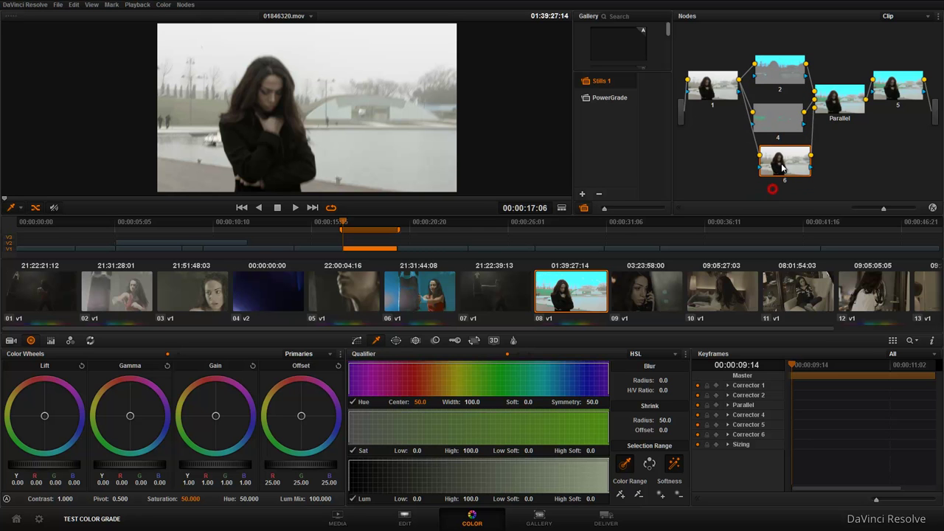
{"action": "left_click_drag", "start_coordinate": [784, 118], "coordinate": [784, 115]}
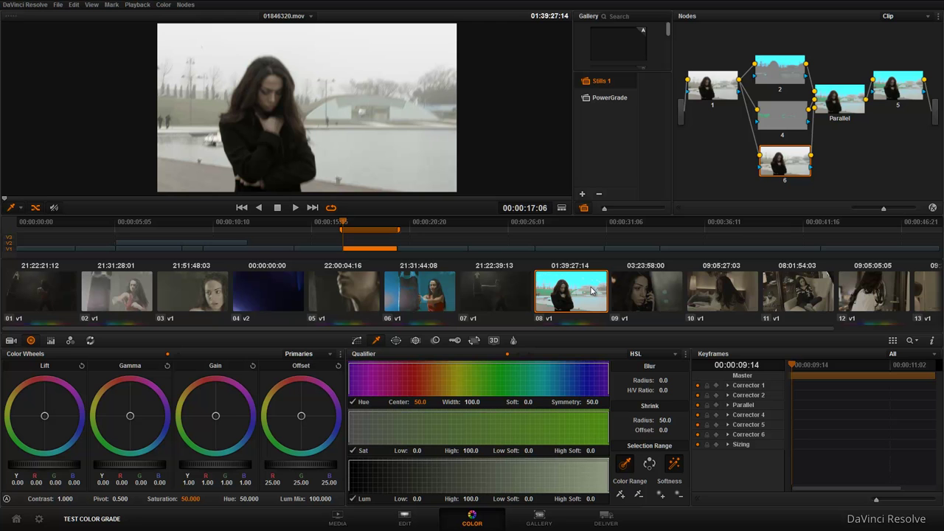
Step: Grade clip 09 with gain 2.17, lift -0.02 and gamma 0.06, checking the scopes
{"action": "left_click", "coordinate": [671, 280]}
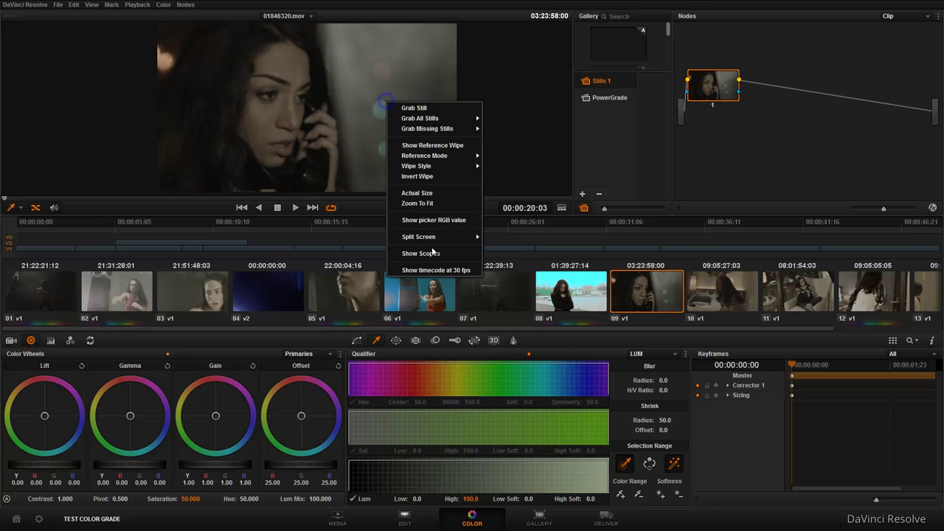
{"action": "left_click", "coordinate": [423, 253]}
{"action": "left_click_drag", "start_coordinate": [204, 471], "coordinate": [579, 457]}
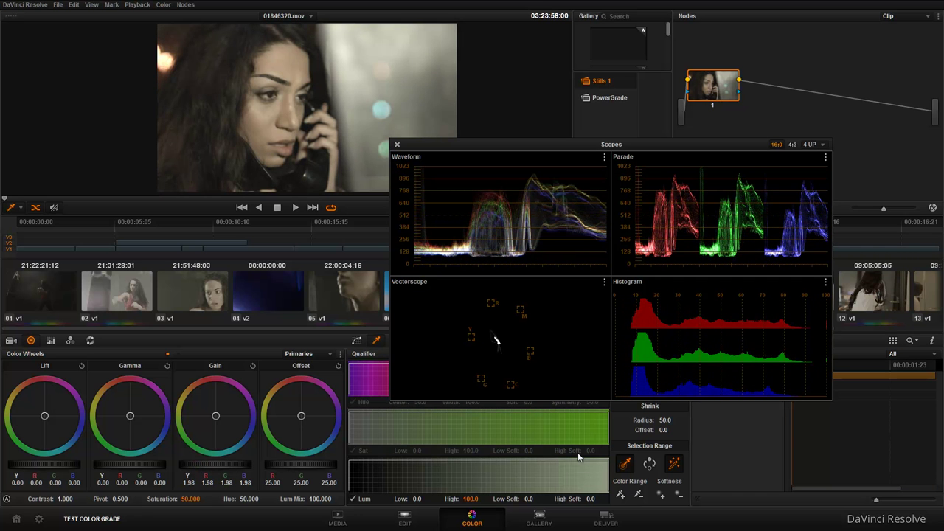
{"action": "left_click_drag", "start_coordinate": [37, 474], "coordinate": [18, 473]}
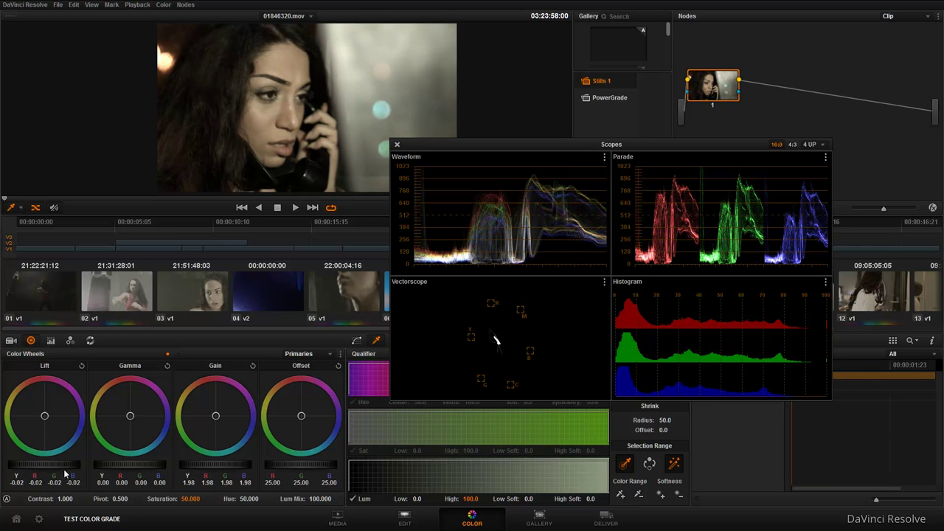
{"action": "left_click_drag", "start_coordinate": [128, 472], "coordinate": [222, 467]}
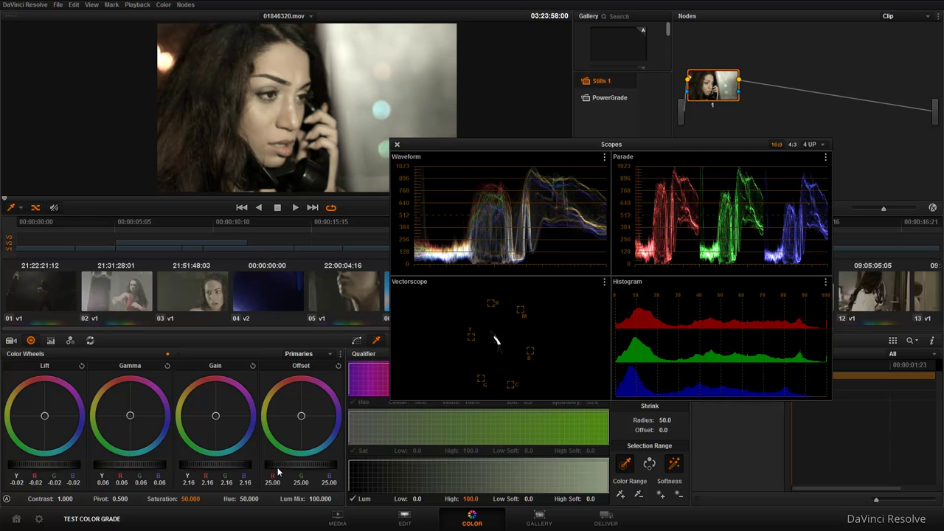
{"action": "left_click", "coordinate": [397, 145]}
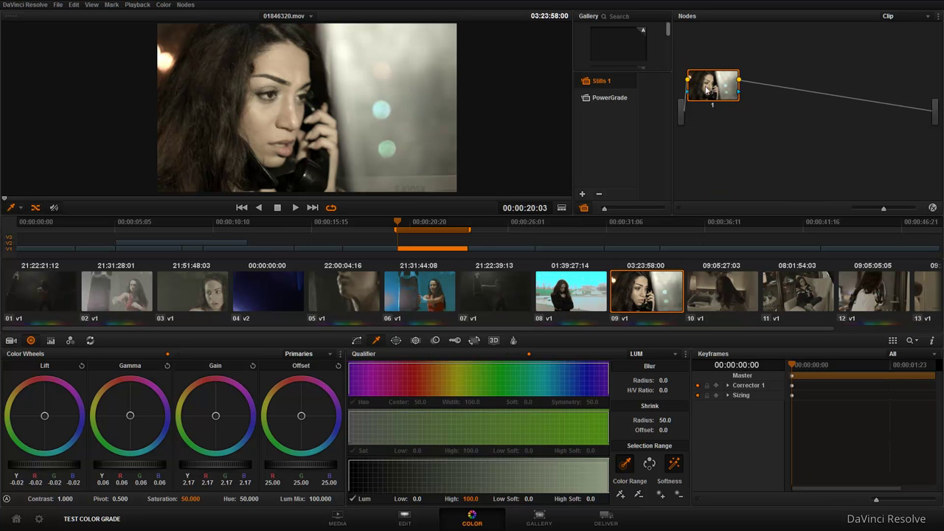
Step: Add serial node 2 keying luminance only, low limit 70.8 with a softened edge
{"action": "key", "text": "alt+s"}
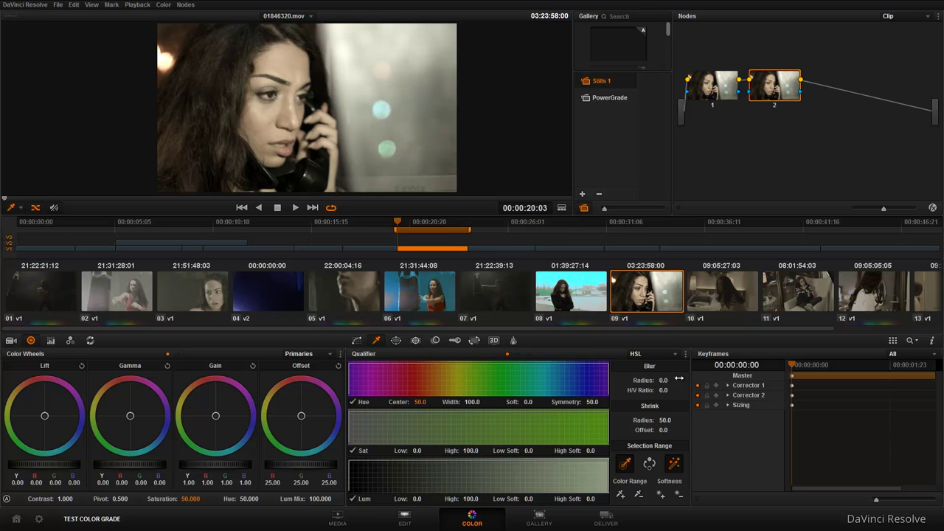
{"action": "left_click", "coordinate": [651, 354]}
{"action": "left_click", "coordinate": [645, 362]}
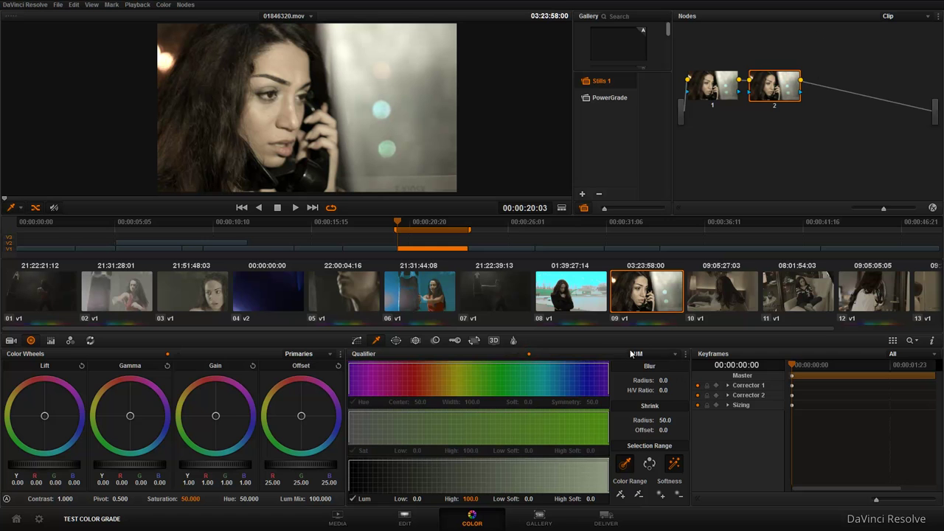
{"action": "left_click", "coordinate": [654, 355]}
{"action": "left_click", "coordinate": [649, 383]}
{"action": "left_click_drag", "start_coordinate": [417, 498], "coordinate": [491, 498]}
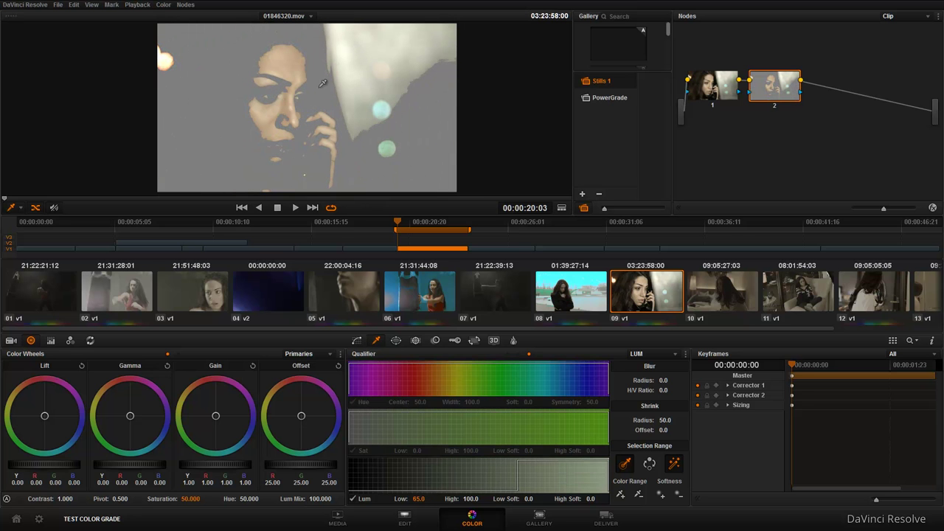
{"action": "left_click_drag", "start_coordinate": [418, 499], "coordinate": [429, 498]}
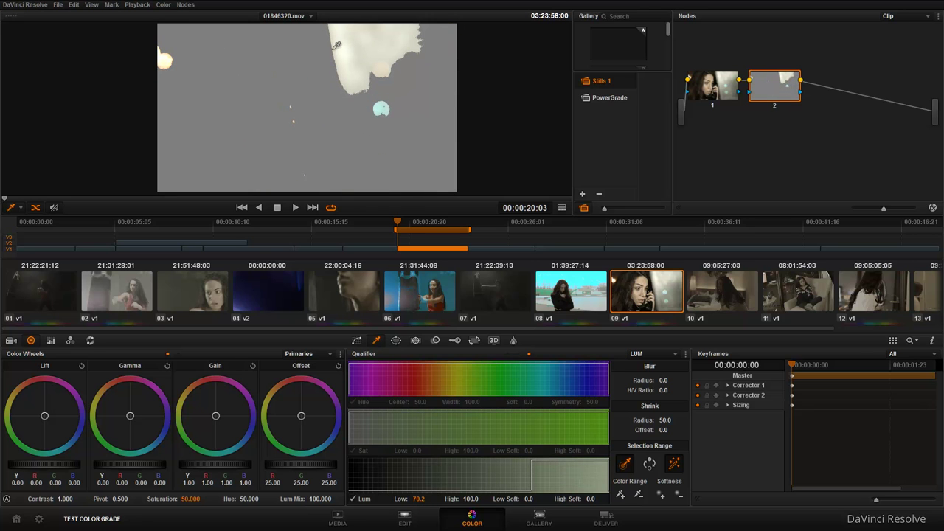
{"action": "left_click_drag", "start_coordinate": [470, 499], "coordinate": [480, 500]}
{"action": "left_click_drag", "start_coordinate": [421, 499], "coordinate": [429, 498]}
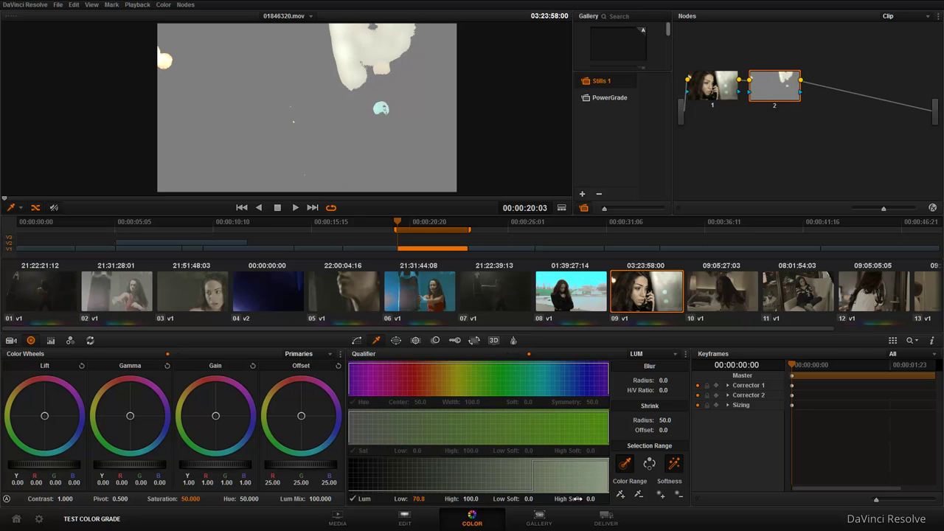
{"action": "mouse_move", "coordinate": [577, 499]}
{"action": "left_mouse_down"}
{"action": "mouse_move", "coordinate": [594, 498]}
{"action": "mouse_move", "coordinate": [536, 497]}
{"action": "left_mouse_up"}
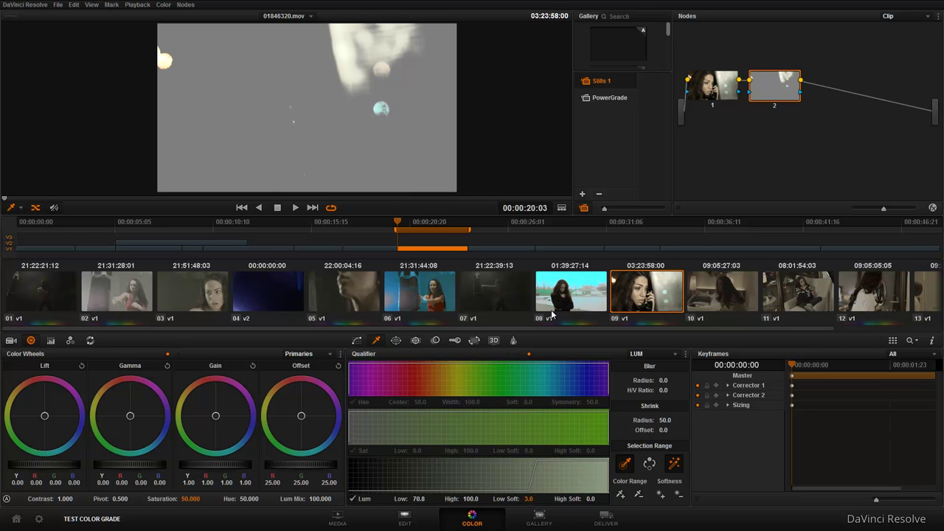
Step: Tint the keyed highlights blue (gain R 0.86, B 1.14) with saturation 100
{"action": "left_click_drag", "start_coordinate": [215, 419], "coordinate": [239, 446]}
{"action": "left_click_drag", "start_coordinate": [133, 432], "coordinate": [143, 436]}
{"action": "left_click_drag", "start_coordinate": [191, 499], "coordinate": [403, 481]}
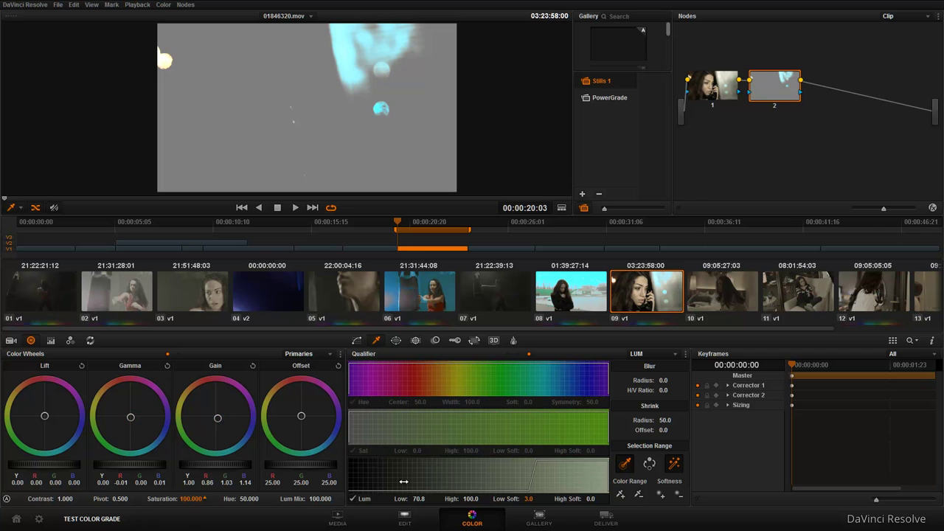
Step: Add outside node 3 and serial node 4, keeping node 3's midtone balance neutral
{"action": "right_click", "coordinate": [766, 86]}
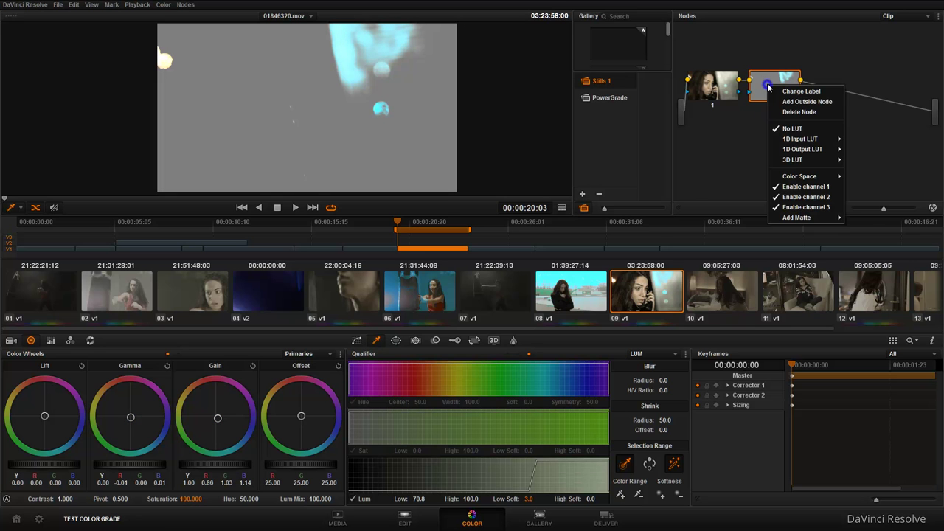
{"action": "left_click", "coordinate": [807, 102]}
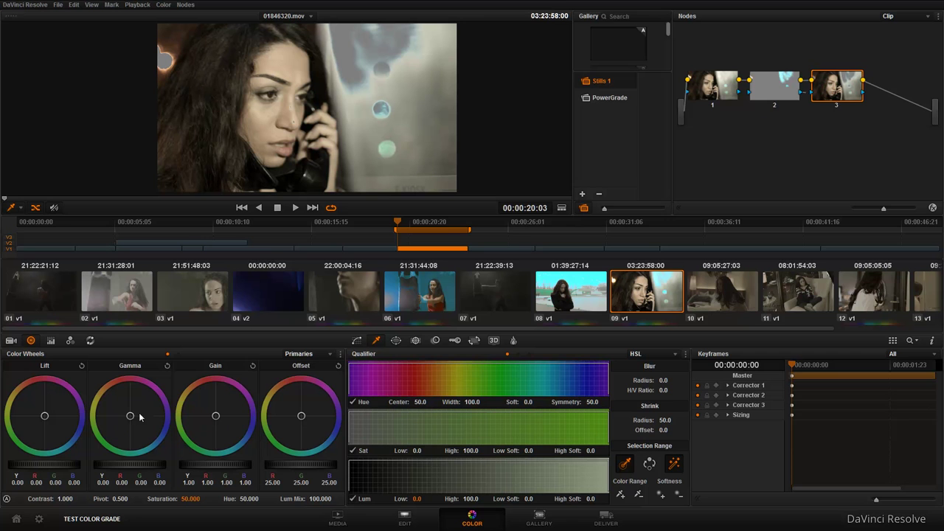
{"action": "left_click_drag", "start_coordinate": [113, 393], "coordinate": [108, 387]}
{"action": "key", "text": "alt+s"}
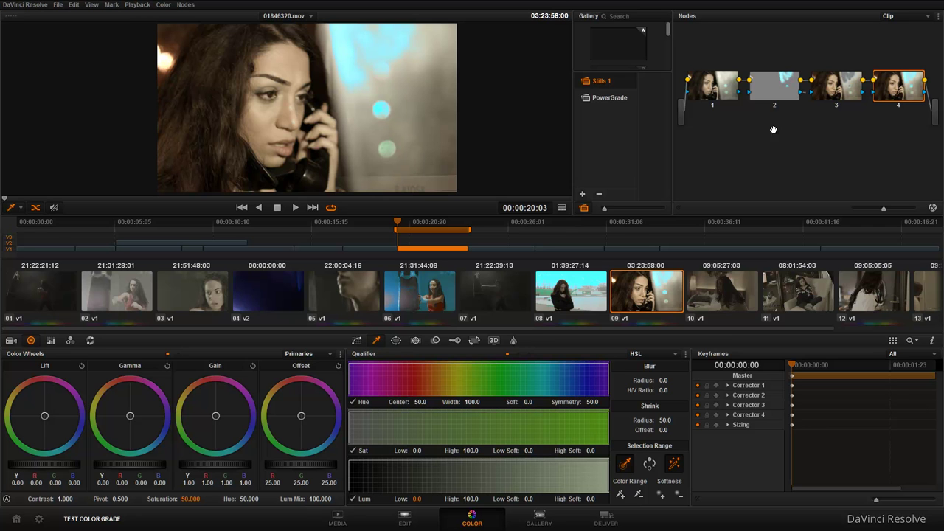
{"action": "left_click", "coordinate": [832, 88]}
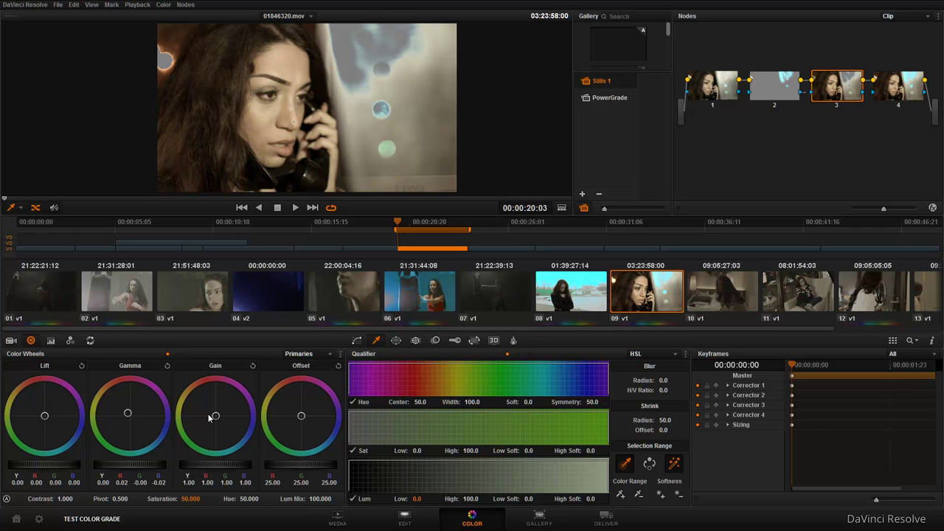
{"action": "left_click_drag", "start_coordinate": [127, 415], "coordinate": [165, 453]}
{"action": "left_click", "coordinate": [905, 98]}
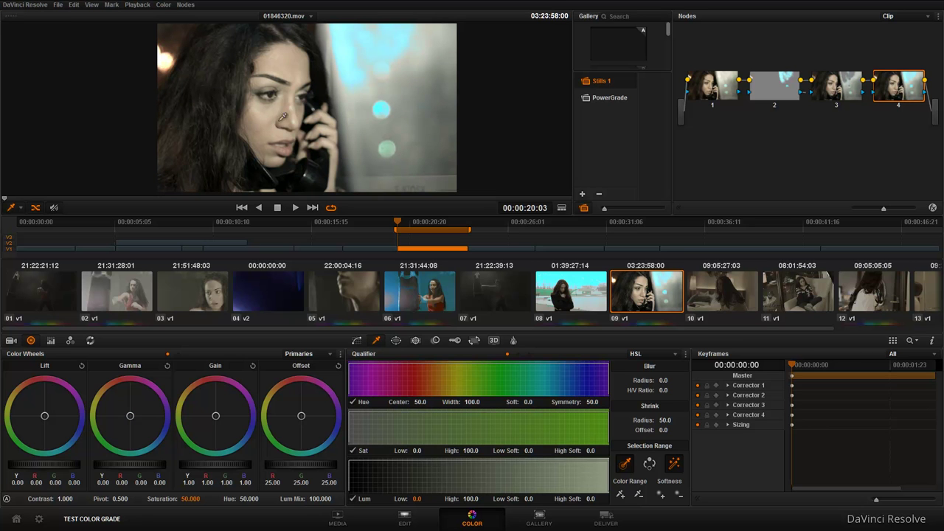
Step: Lower node 2's highlight tint saturation to 92.4
{"action": "left_click", "coordinate": [783, 95]}
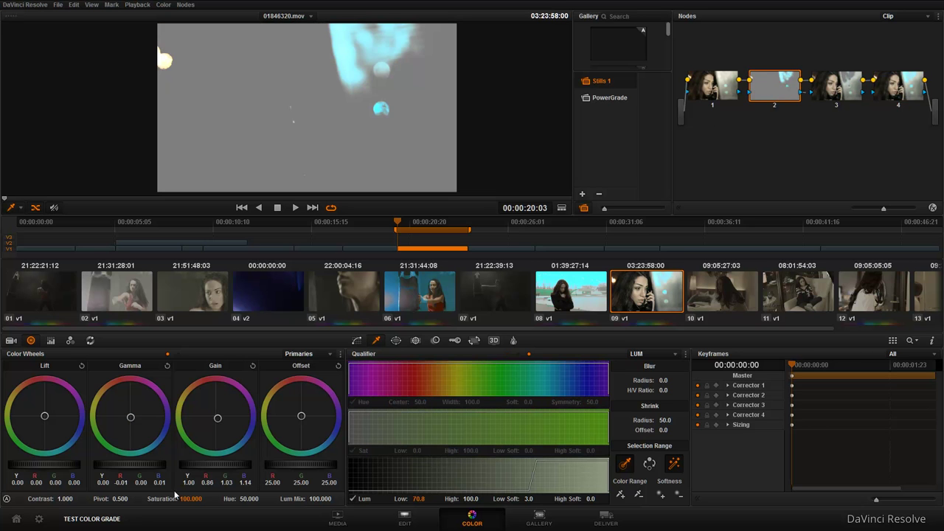
{"action": "left_click_drag", "start_coordinate": [197, 499], "coordinate": [191, 501]}
{"action": "left_click", "coordinate": [908, 87]}
{"action": "scroll", "coordinate": [346, 97], "scroll_direction": "down", "scroll_amount": 1}
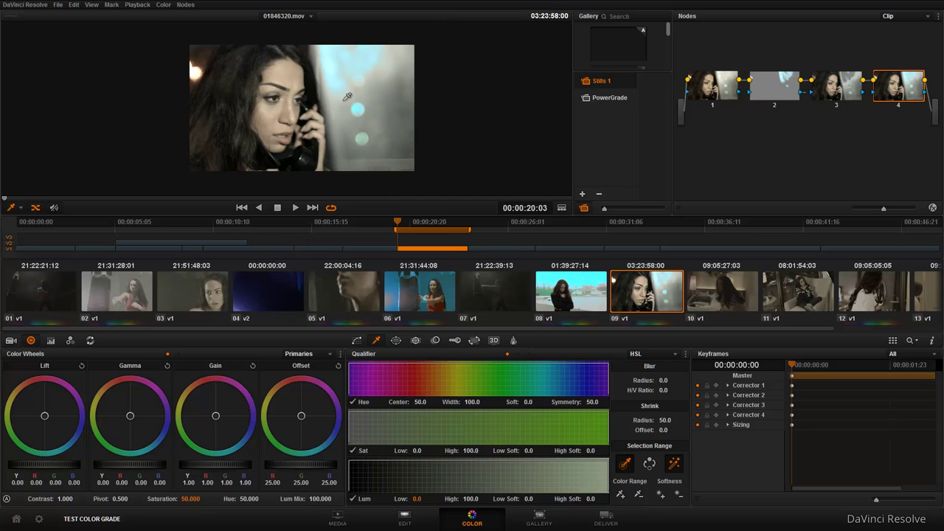
{"action": "scroll", "coordinate": [347, 96], "scroll_direction": "up", "scroll_amount": 1}
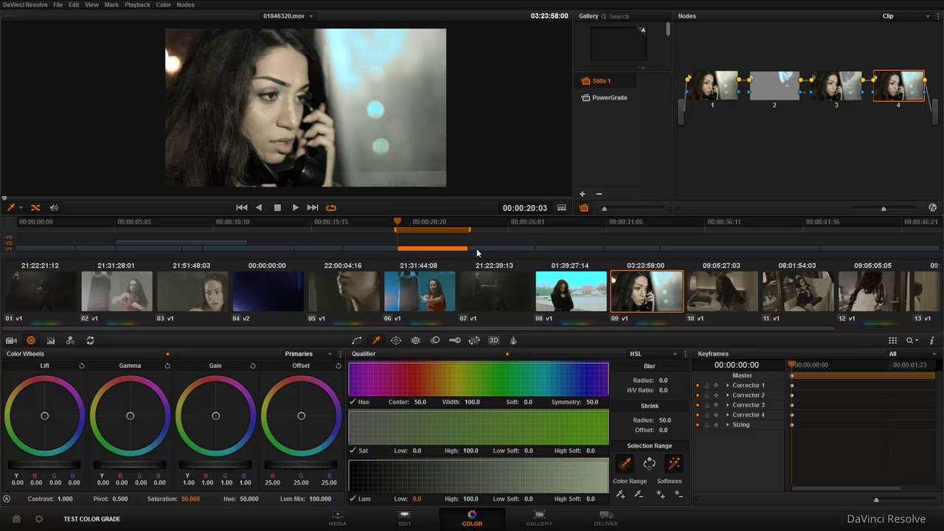
Step: On bedroom clip 10, try the Chroma Light preset and undo it
{"action": "left_click", "coordinate": [715, 300]}
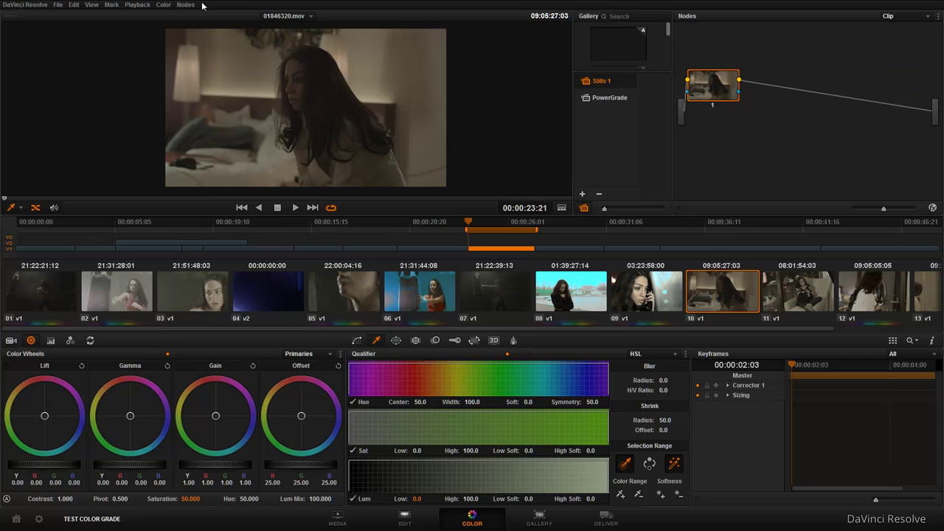
{"action": "left_click", "coordinate": [164, 5]}
{"action": "mouse_move", "coordinate": [227, 174]}
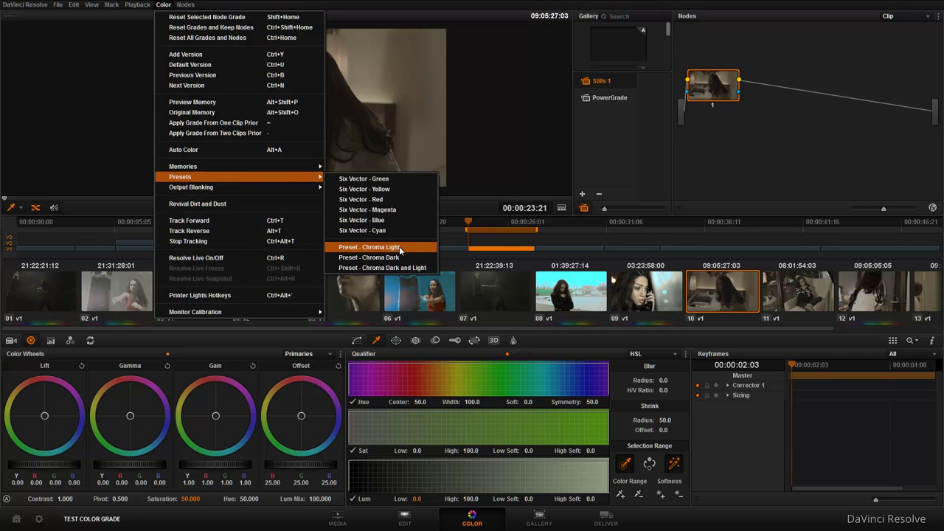
{"action": "left_click", "coordinate": [398, 247]}
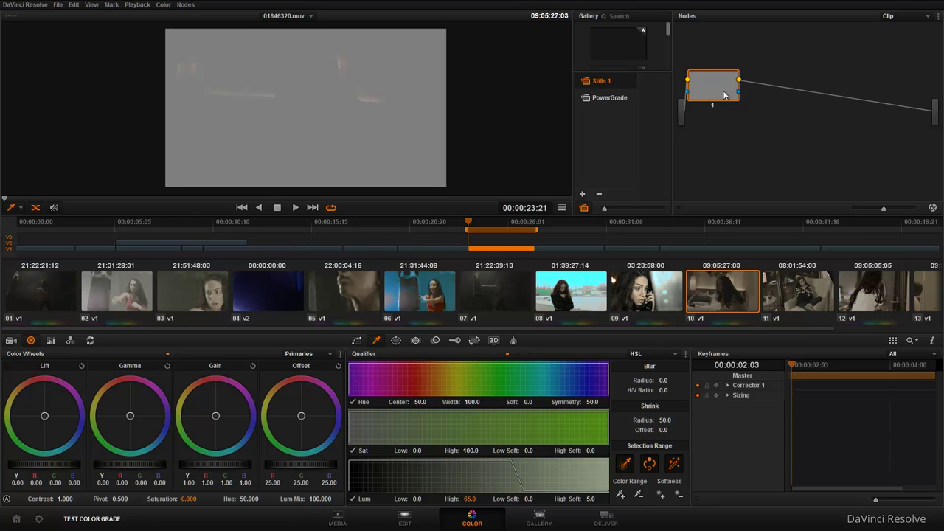
{"action": "key", "text": "ctrl+z"}
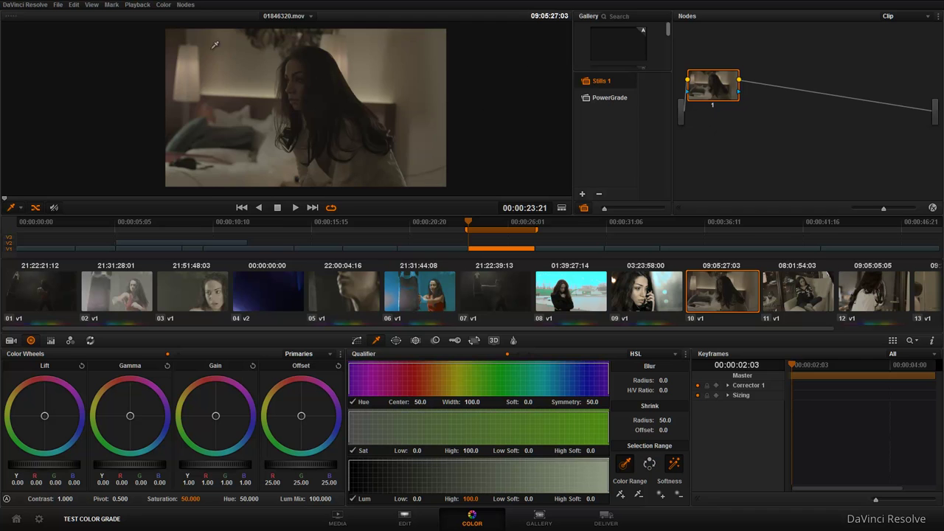
Step: Try the Chroma Dark and Light preset, then reset node 1 to the ungraded image
{"action": "left_click", "coordinate": [163, 4]}
{"action": "mouse_move", "coordinate": [214, 184]}
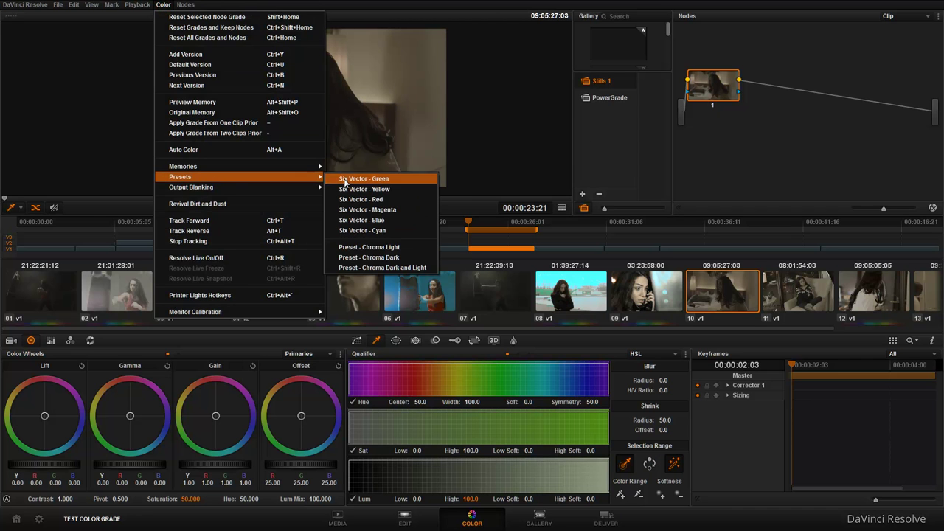
{"action": "left_click", "coordinate": [413, 267]}
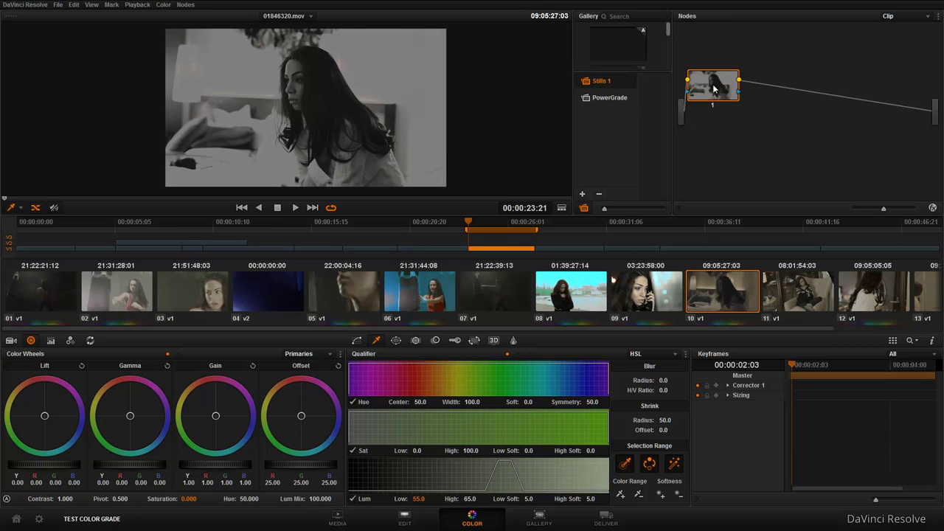
{"action": "left_click", "coordinate": [641, 353]}
{"action": "left_click", "coordinate": [645, 380]}
{"action": "key", "text": "ctrl+z"}
{"action": "key", "text": "shift+Home"}
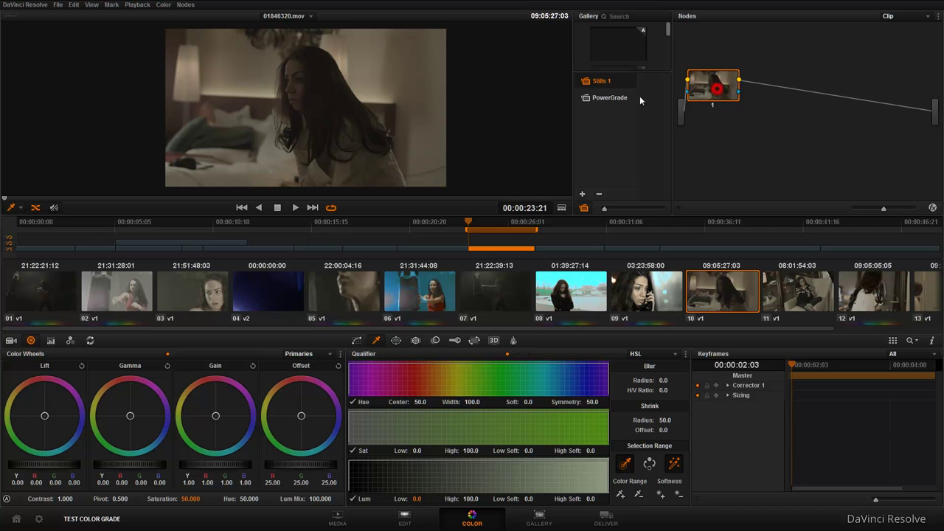
Step: Show the video scopes, raise master Gain to 1.54 and lower Lift to -0.02
{"action": "right_click", "coordinate": [303, 101]}
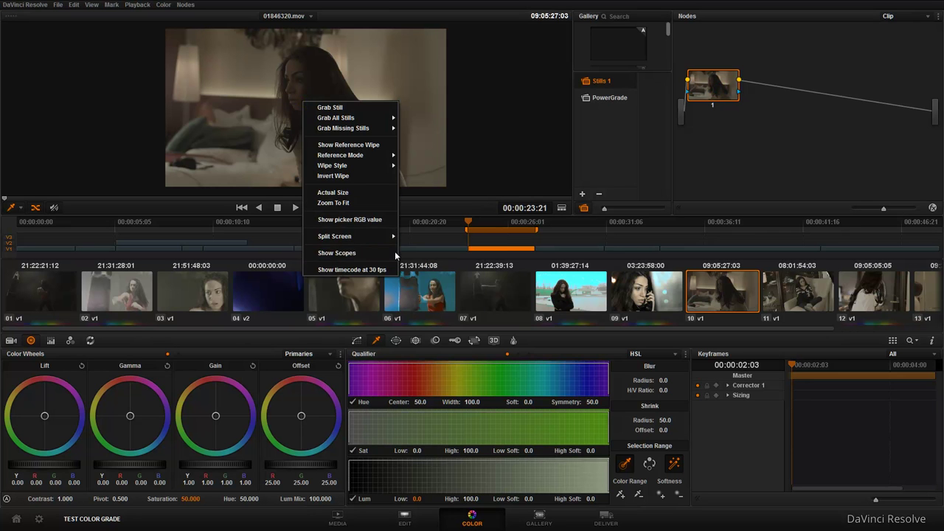
{"action": "left_click", "coordinate": [367, 252]}
{"action": "mouse_move", "coordinate": [227, 469]}
{"action": "left_mouse_down"}
{"action": "mouse_move", "coordinate": [440, 465]}
{"action": "mouse_move", "coordinate": [415, 472]}
{"action": "left_mouse_up"}
{"action": "left_click_drag", "start_coordinate": [59, 466], "coordinate": [35, 472]}
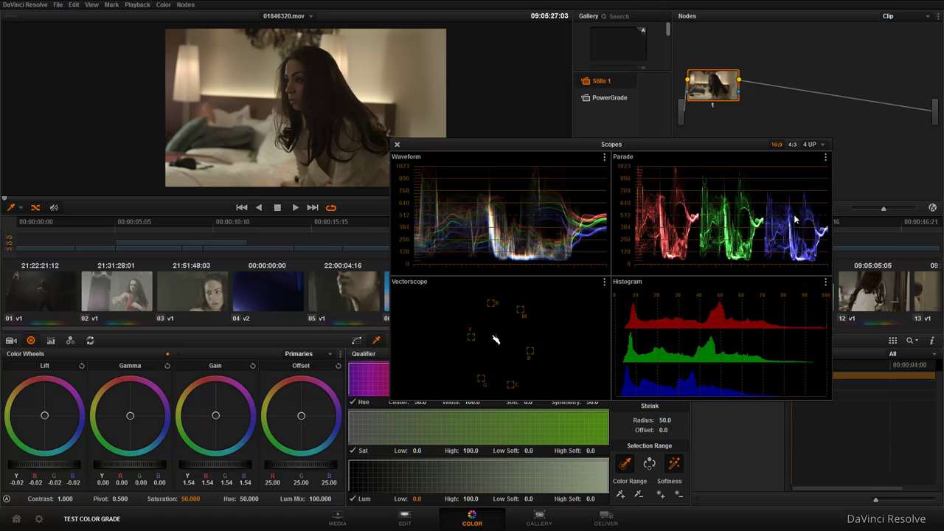
Step: In the Primaries bars, set red Gain to 1.47 and blue Gain to 1.93, then close the scopes
{"action": "left_click", "coordinate": [51, 341]}
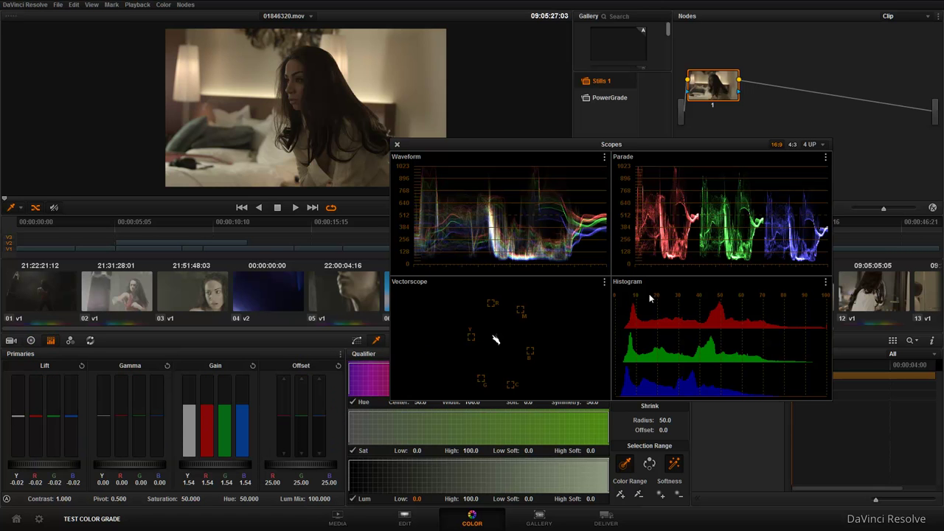
{"action": "left_click_drag", "start_coordinate": [244, 407], "coordinate": [262, 340]}
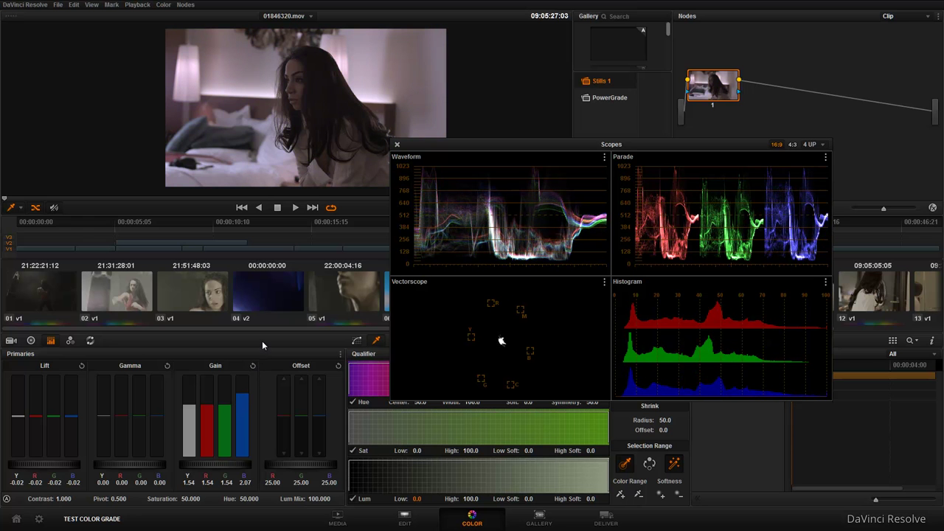
{"action": "left_click_drag", "start_coordinate": [261, 347], "coordinate": [262, 349]}
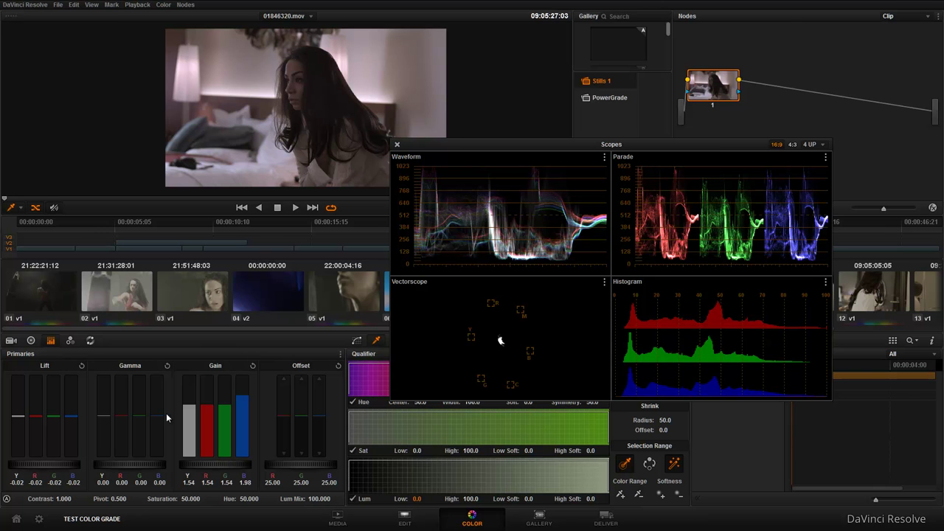
{"action": "left_click_drag", "start_coordinate": [206, 408], "coordinate": [208, 414]}
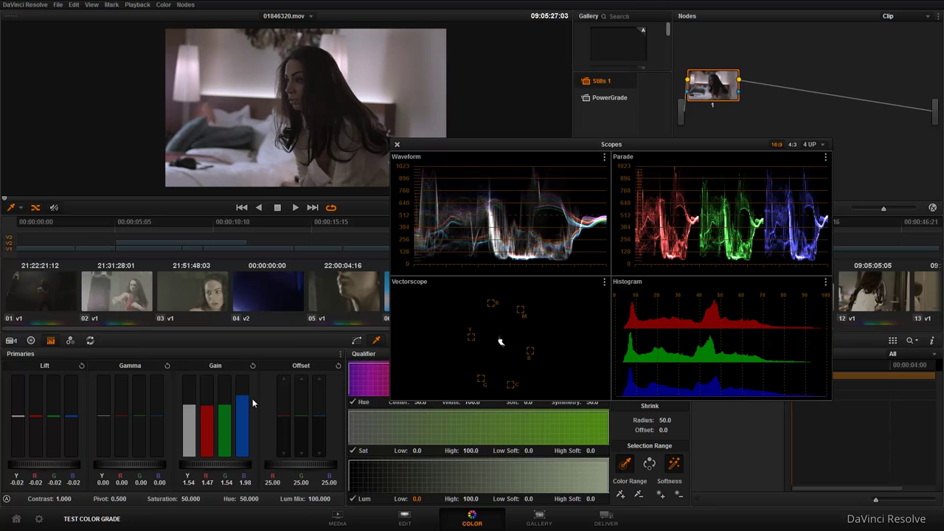
{"action": "left_click_drag", "start_coordinate": [242, 399], "coordinate": [243, 402]}
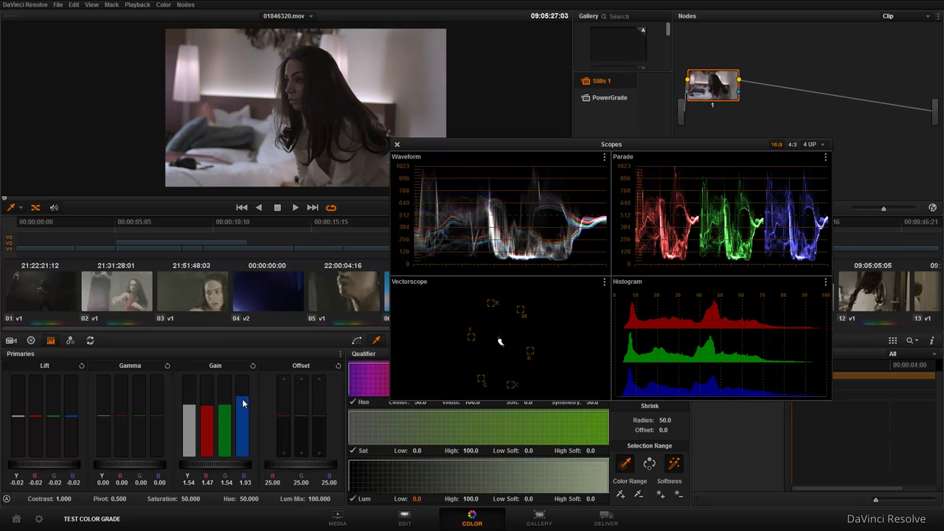
{"action": "left_click_drag", "start_coordinate": [488, 148], "coordinate": [481, 158]}
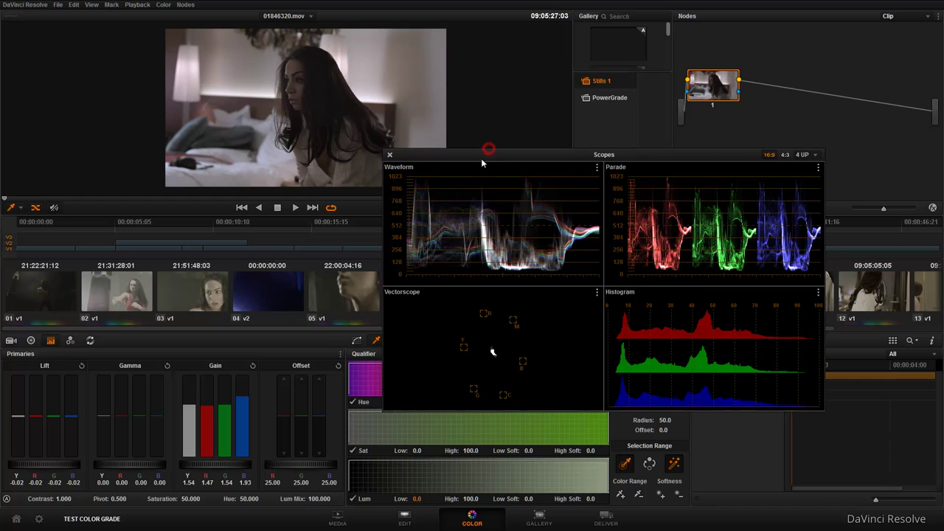
{"action": "left_click", "coordinate": [390, 155]}
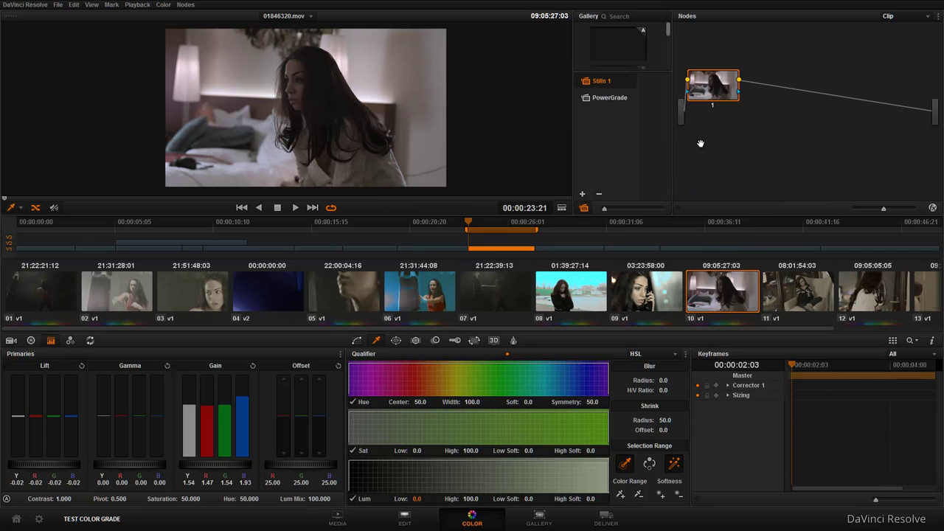
Step: Add serial node 2 with a luminance qualifier keying highlights from Low 61 to 100
{"action": "key", "text": "alt+s"}
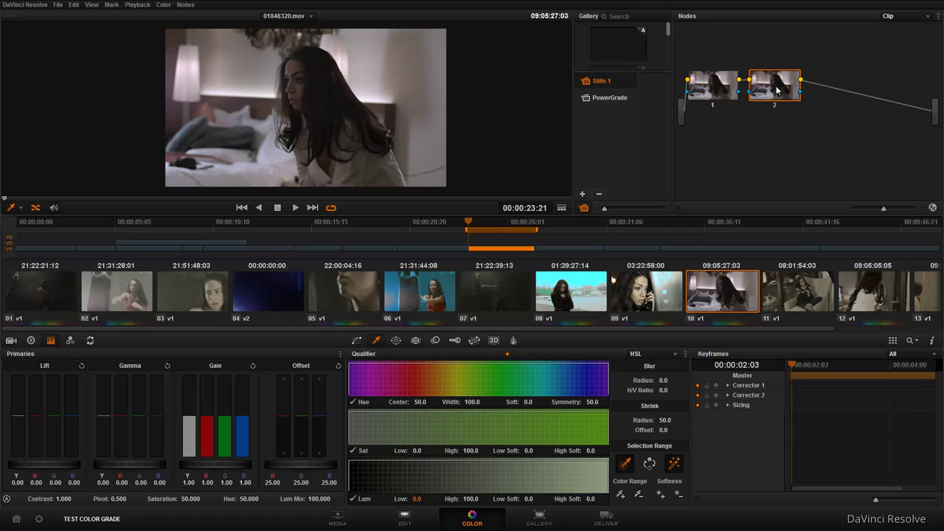
{"action": "left_click", "coordinate": [654, 355]}
{"action": "left_click", "coordinate": [649, 386]}
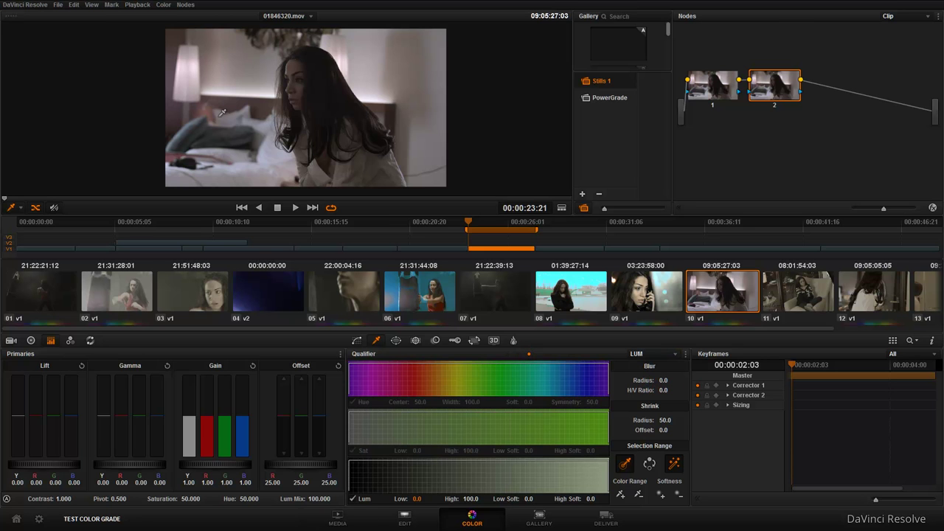
{"action": "left_click_drag", "start_coordinate": [409, 501], "coordinate": [537, 499]}
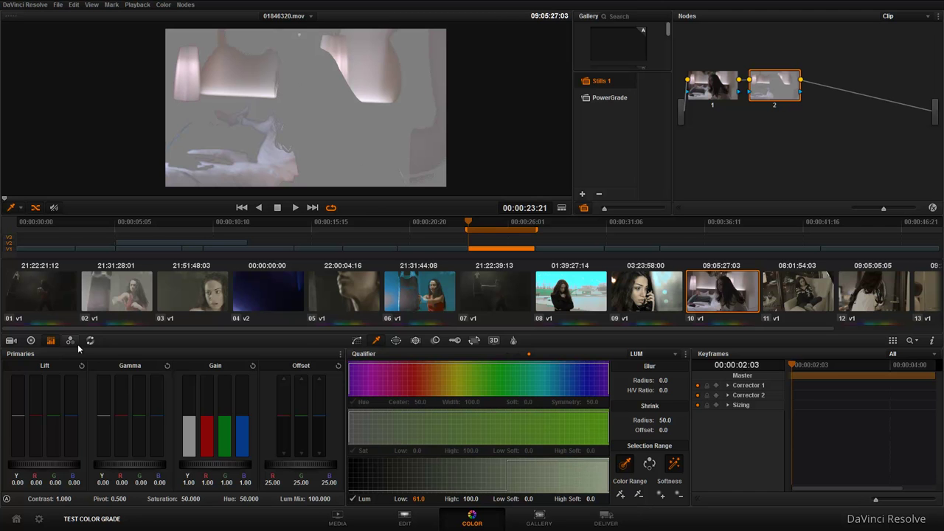
Step: Push node 2's Gain wheel toward blue (R 0.89, G 1.02, B 1.11)
{"action": "left_click", "coordinate": [30, 339]}
{"action": "left_click_drag", "start_coordinate": [227, 433], "coordinate": [235, 439]}
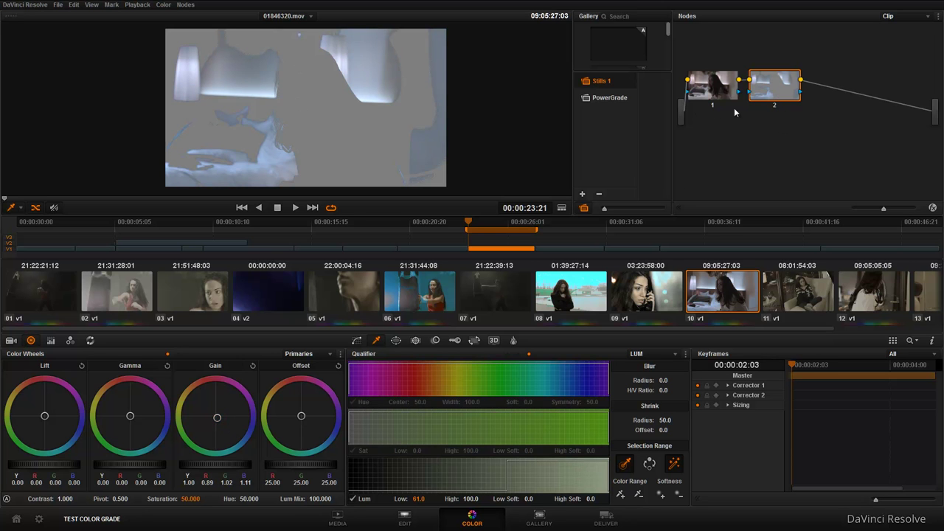
{"action": "right_click", "coordinate": [775, 89]}
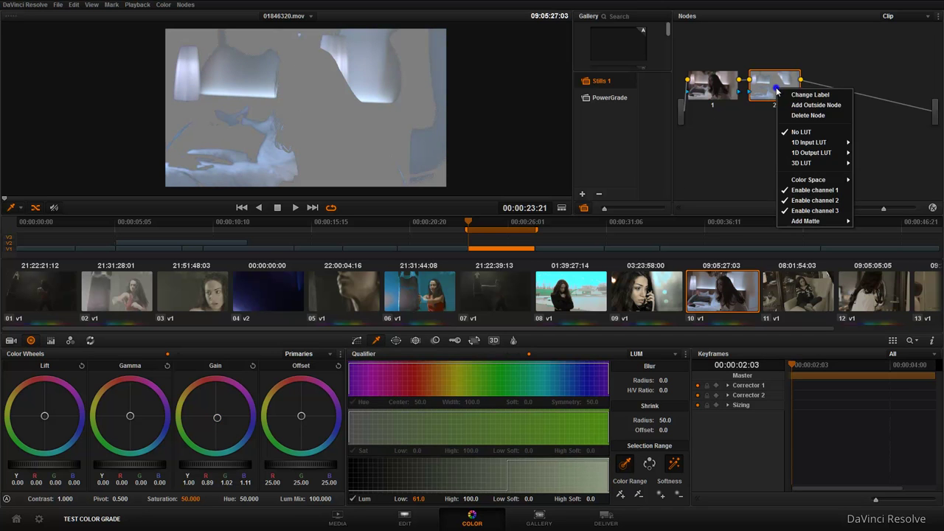
Step: Add outside node 3 with its Gamma nudged toward blue, then add serial node 4
{"action": "left_click", "coordinate": [815, 106]}
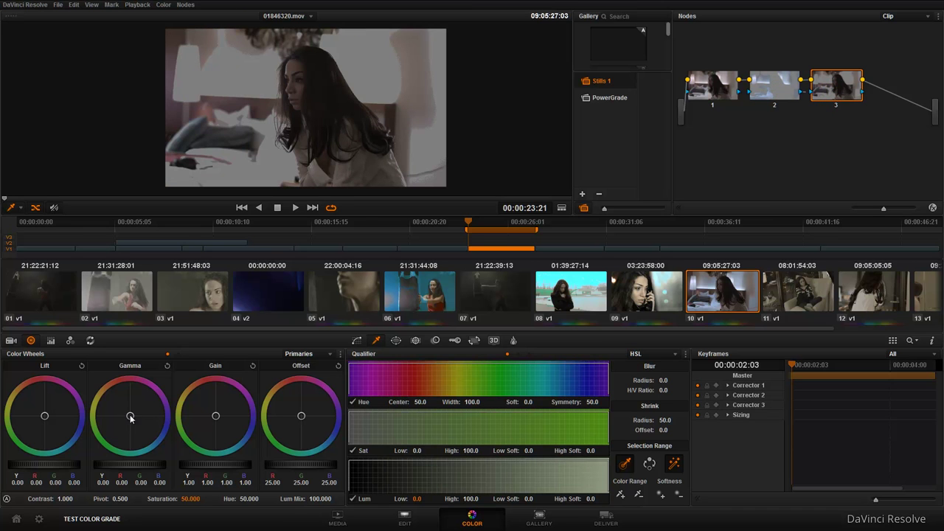
{"action": "left_click_drag", "start_coordinate": [131, 418], "coordinate": [154, 444]}
{"action": "key", "text": "alt+s"}
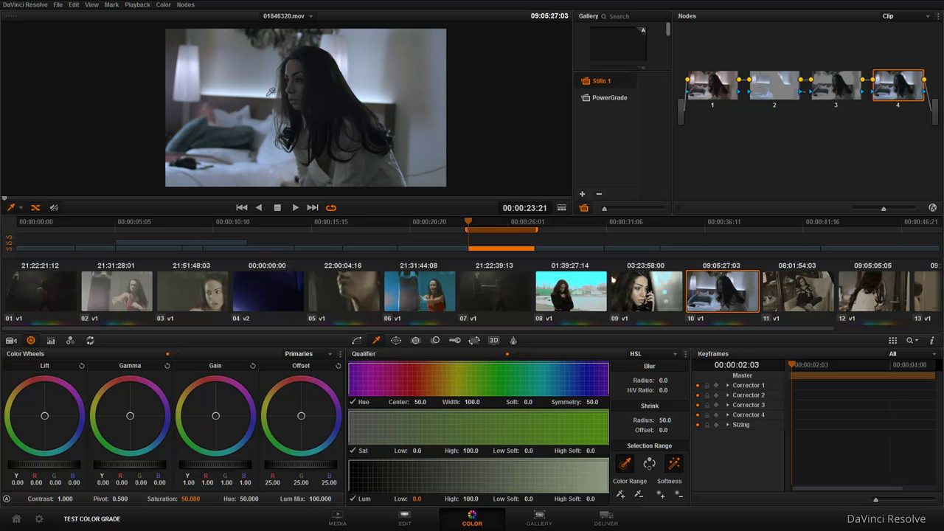
Step: Raise node 2's saturation to 100, then view the full grade on node 4
{"action": "left_click", "coordinate": [767, 89]}
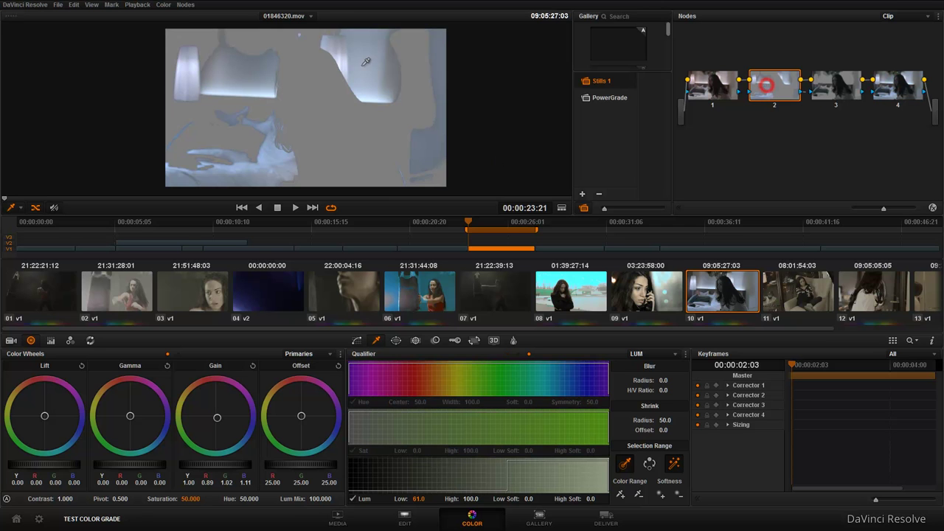
{"action": "mouse_move", "coordinate": [195, 496]}
{"action": "left_mouse_down"}
{"action": "mouse_move", "coordinate": [185, 500]}
{"action": "mouse_move", "coordinate": [198, 499]}
{"action": "left_mouse_up"}
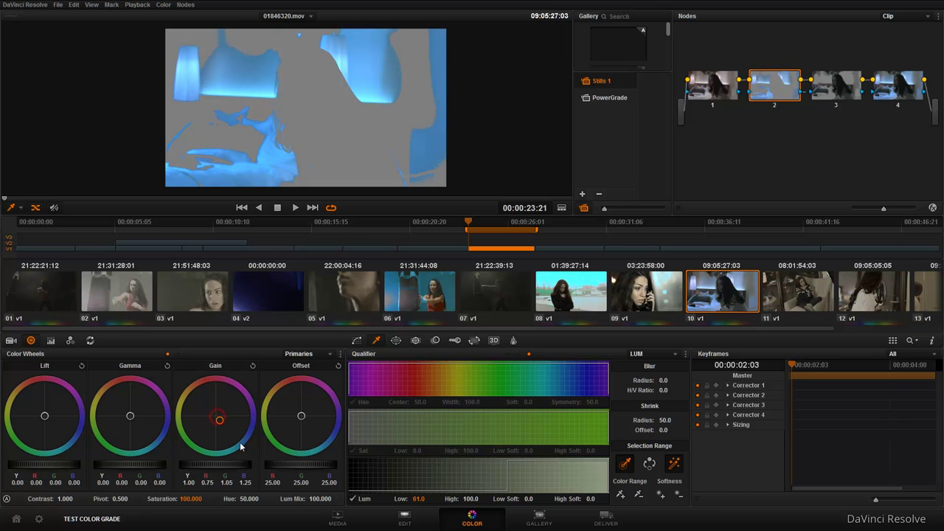
{"action": "left_click", "coordinate": [898, 85]}
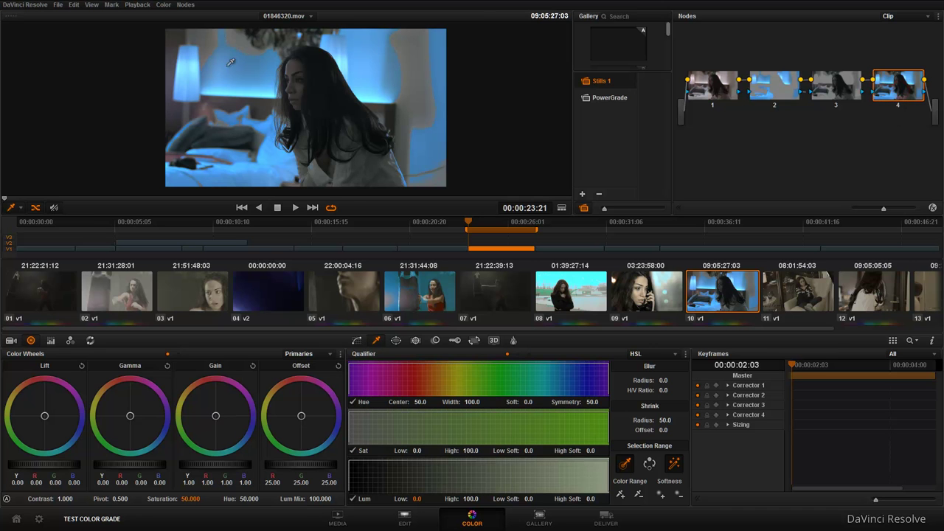
Step: On node 3, lift Gamma slightly to 0.01 and shift its balance toward blue
{"action": "left_click", "coordinate": [846, 82]}
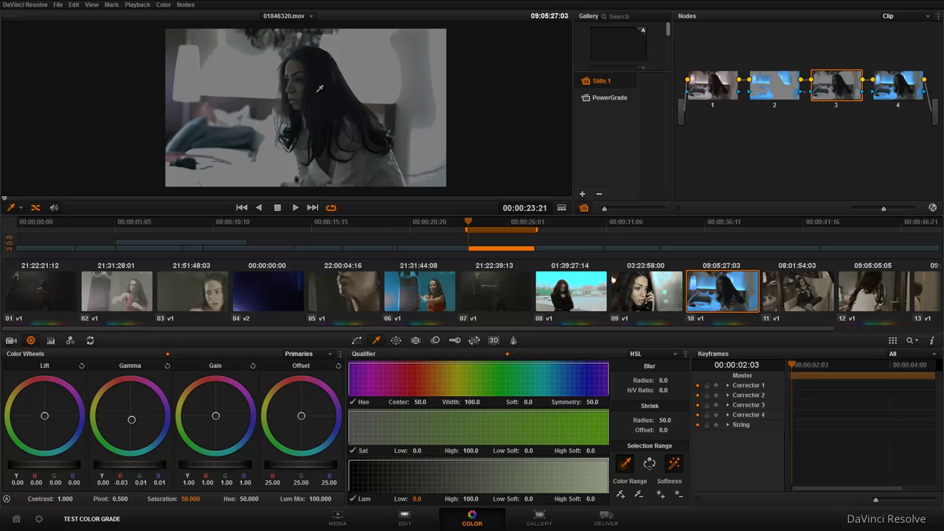
{"action": "left_click_drag", "start_coordinate": [133, 469], "coordinate": [237, 466]}
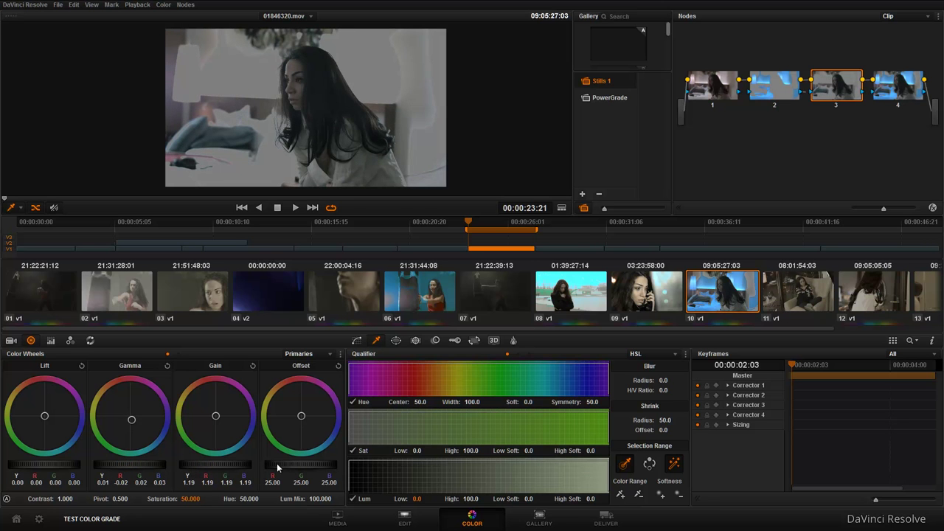
{"action": "mouse_move", "coordinate": [131, 419]}
{"action": "left_mouse_down"}
{"action": "mouse_move", "coordinate": [168, 457]}
{"action": "mouse_move", "coordinate": [109, 386]}
{"action": "left_mouse_up"}
{"action": "left_click", "coordinate": [890, 92]}
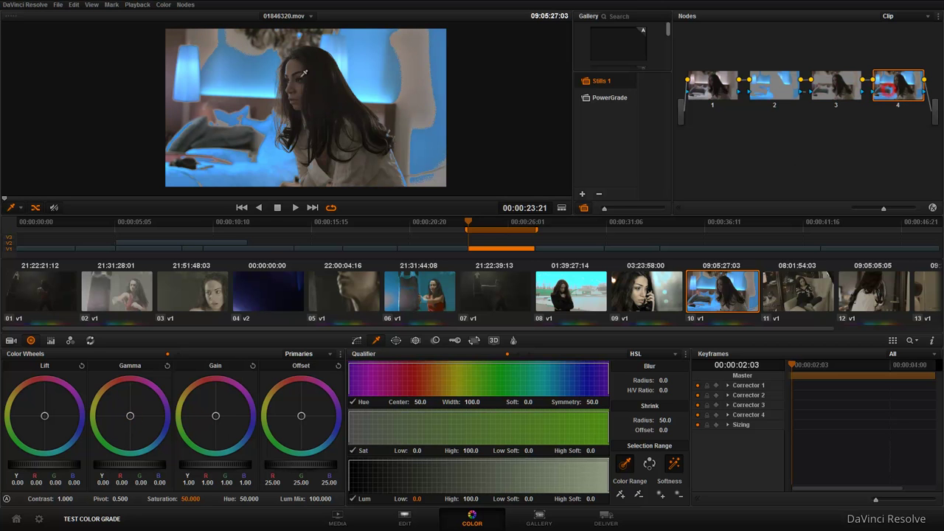